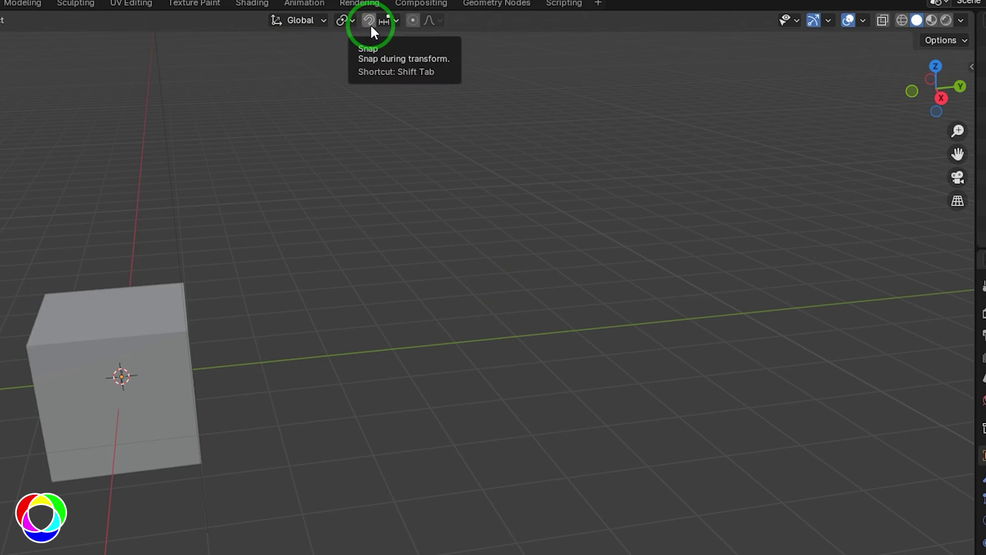
Toggle snapping on and off and examine the available snap targets and options
click(397, 21)
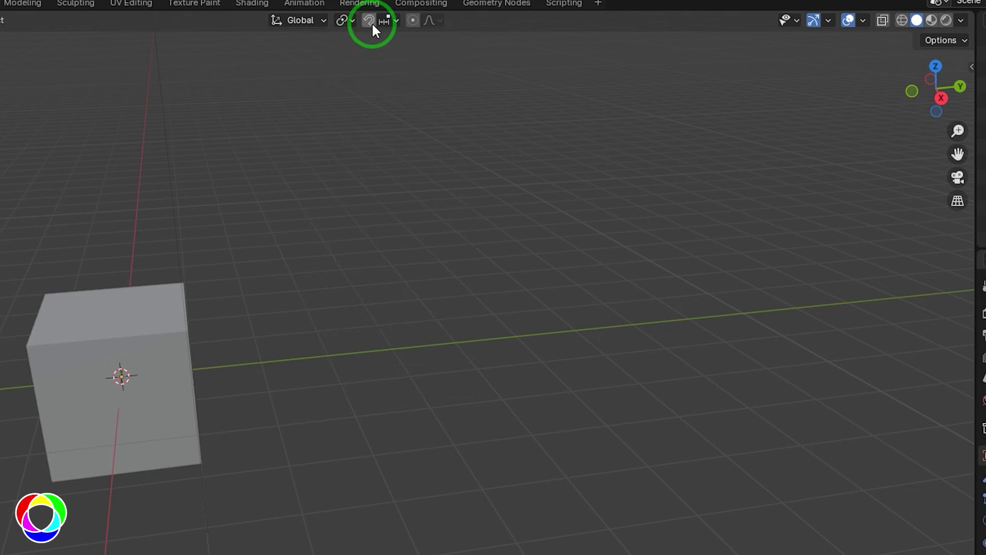
click(370, 21)
click(370, 21)
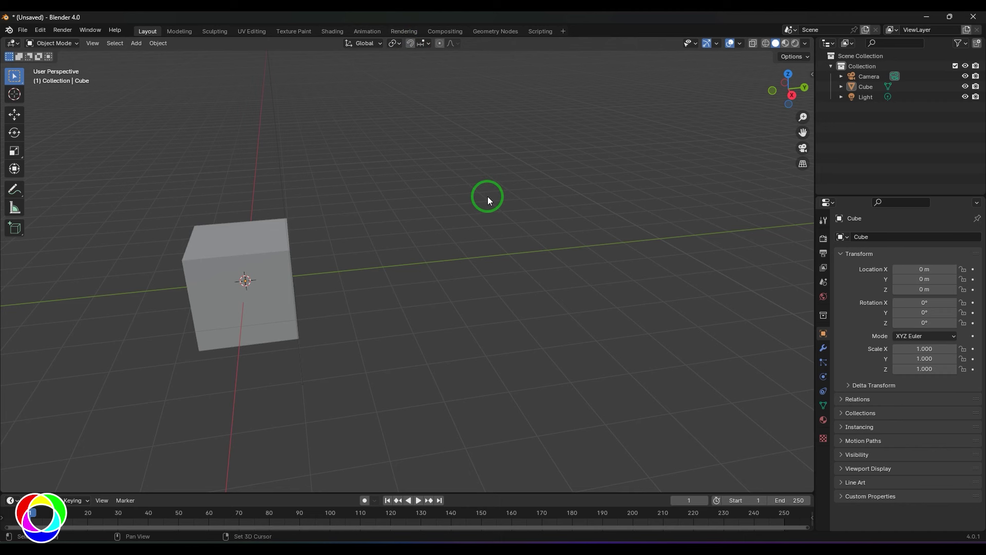
key(shift+Tab)
key(shift+Tab)
key(shift+Tab)
key(shift+Tab)
key(ctrl+shift+Tab)
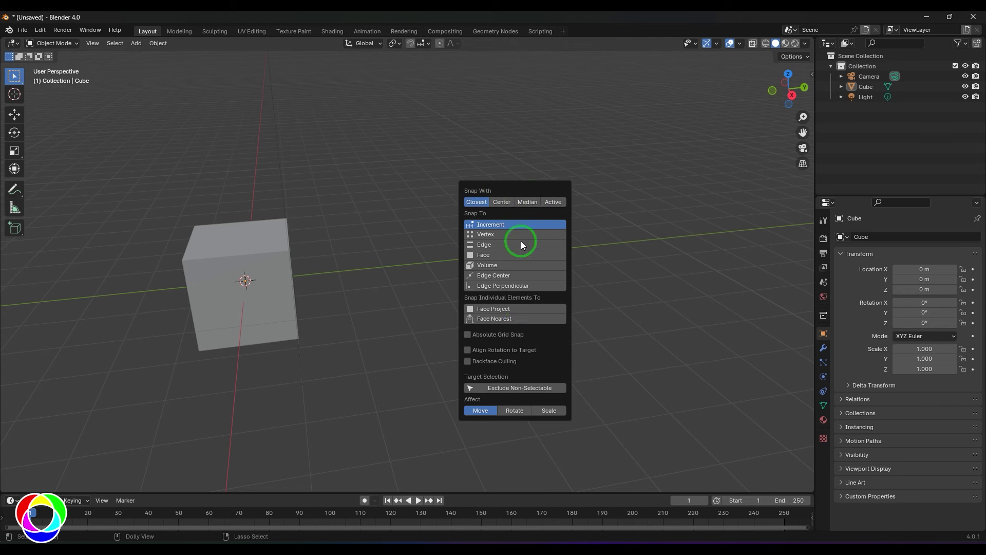
Enable snapping and try moving the cube freely in grid increments
click(424, 44)
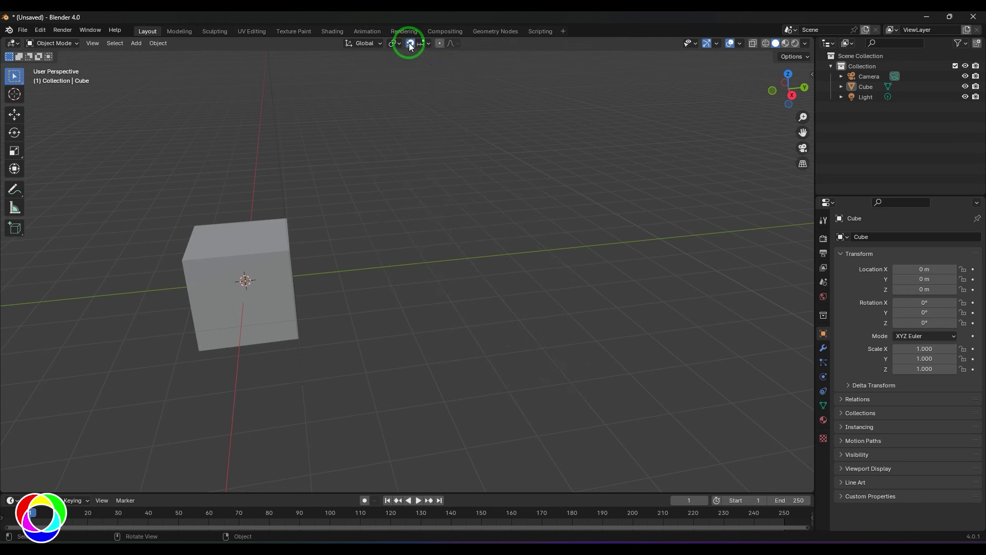
click(272, 290)
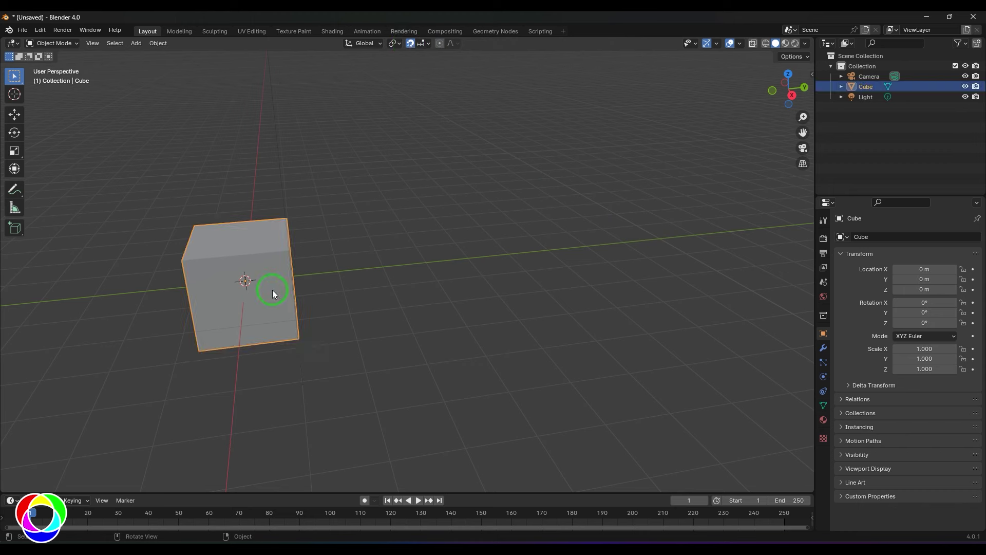
key(g)
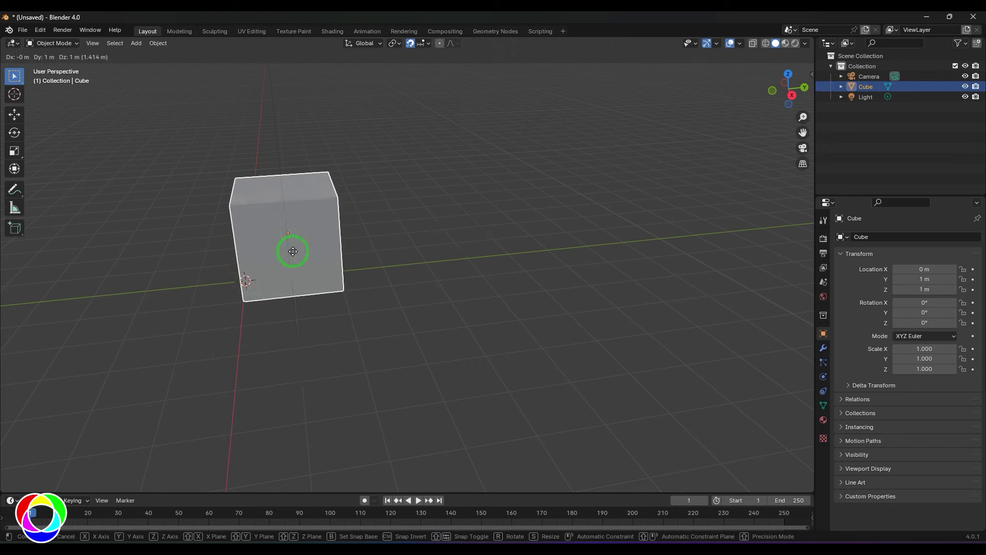
click(264, 273)
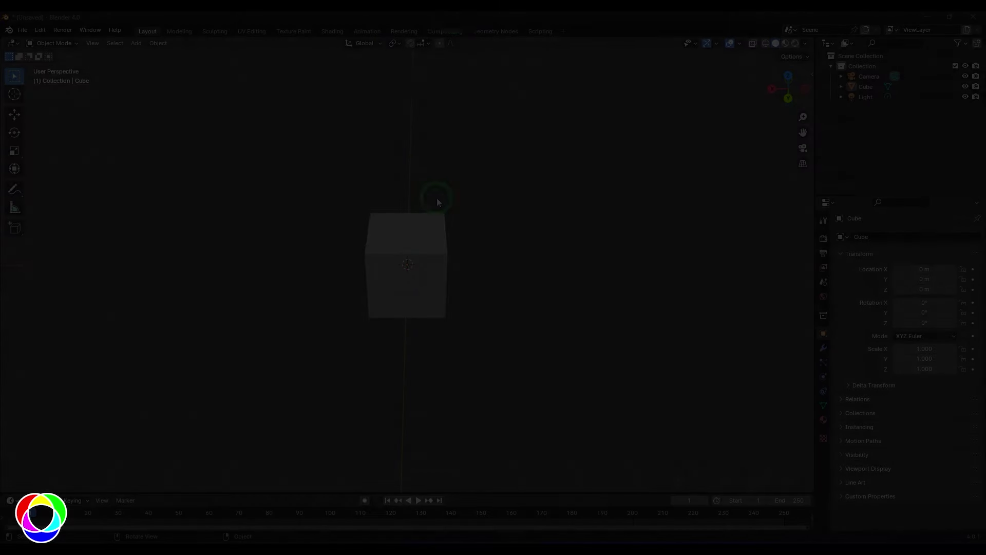
Enable snapping with the Increment target and move the cube -1 m along the X axis
click(426, 44)
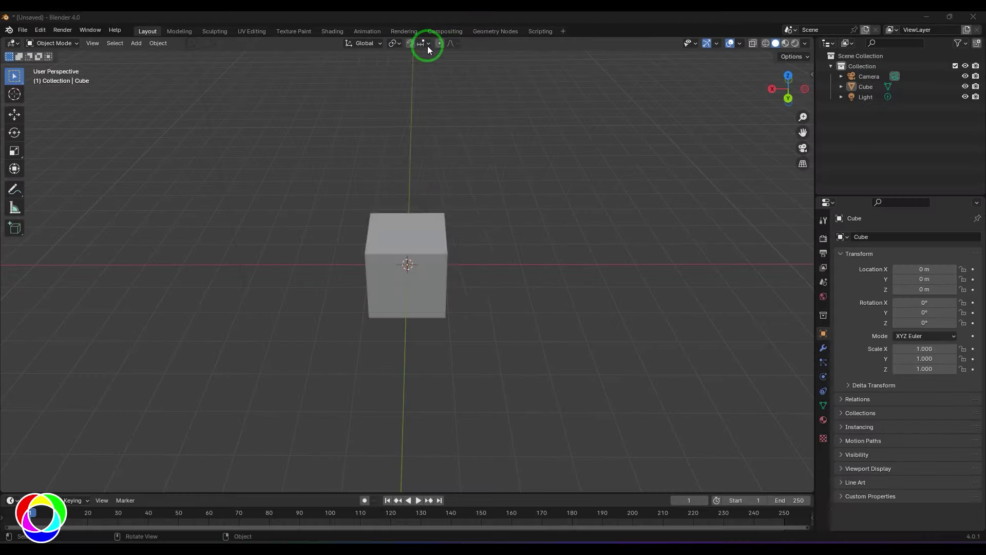
click(406, 96)
click(430, 274)
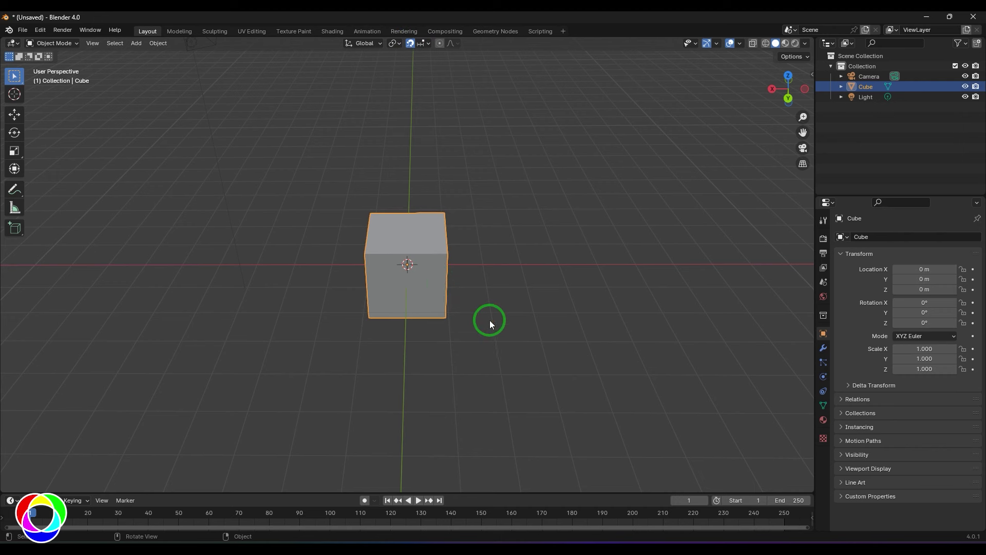
key(g)
key(x)
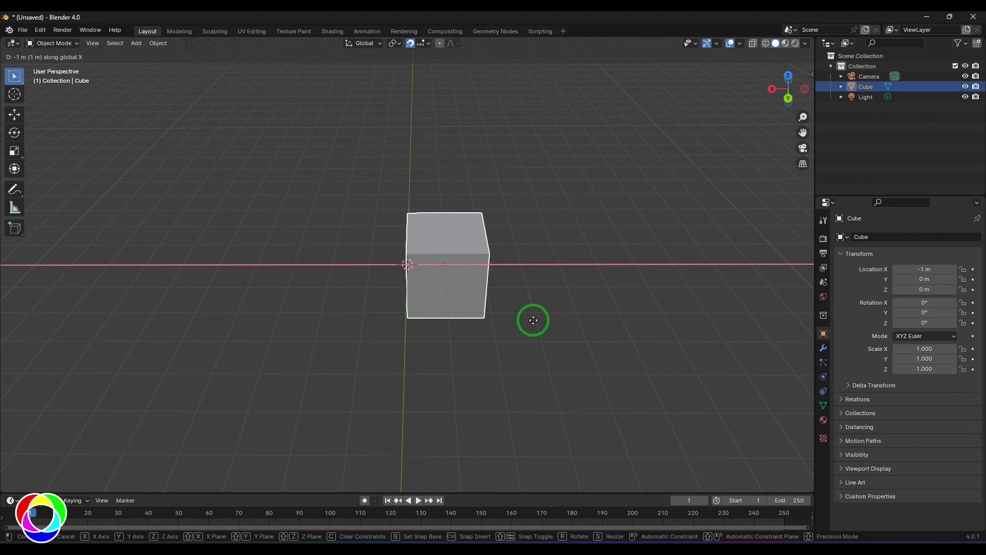
click(534, 320)
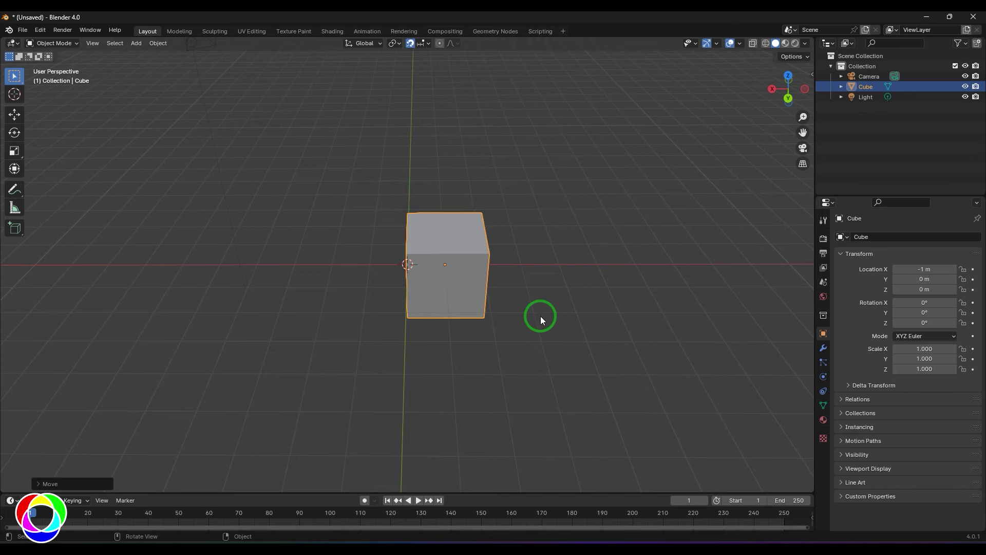
Switch to the front orthographic view and examine how the grid subdivisions around the cube change with zoom level
key(KP_1)
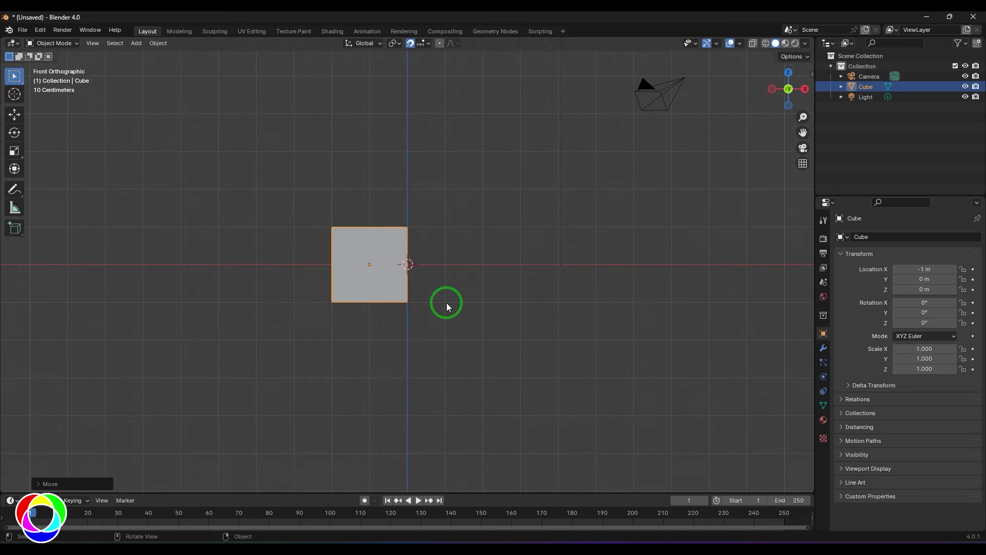
scroll(446, 302, down, 4)
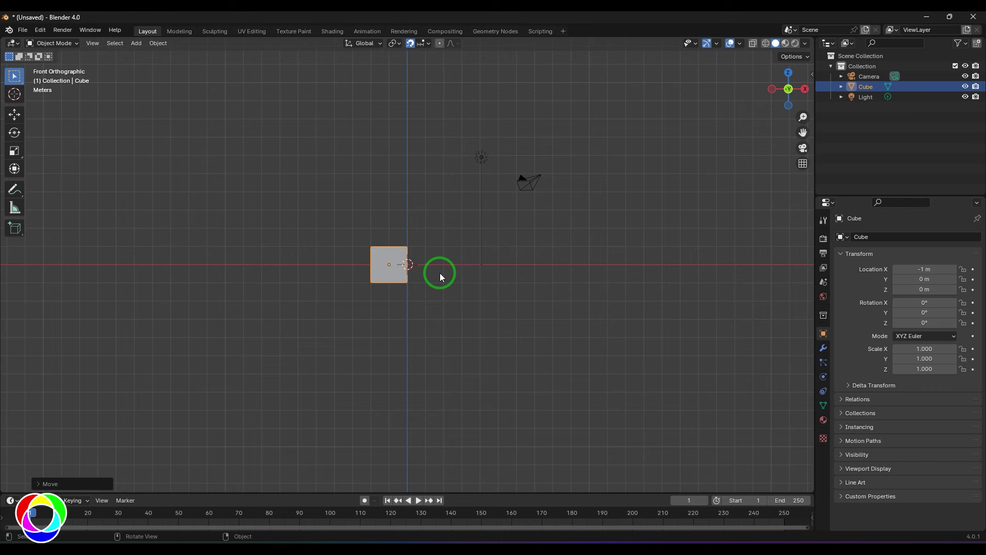
scroll(454, 270, up, 8)
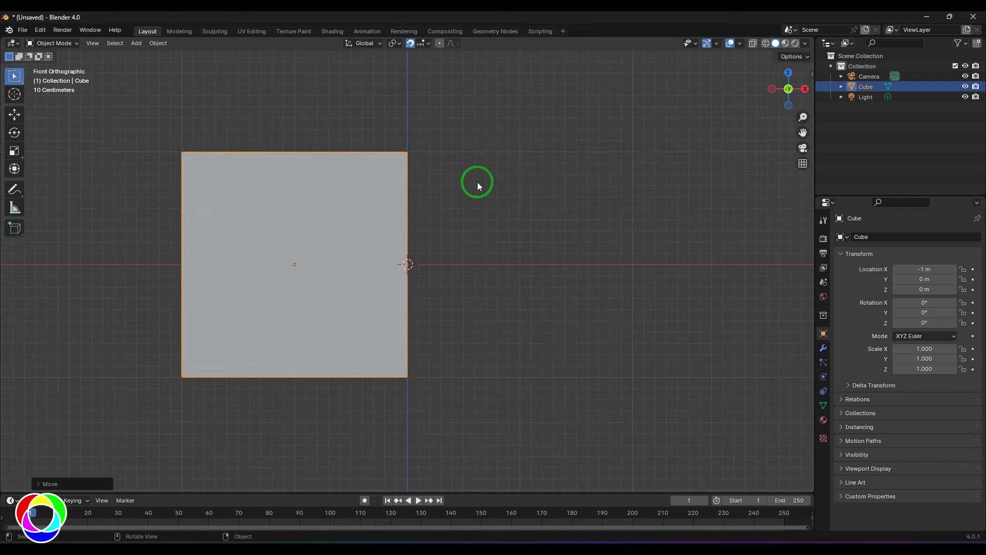
scroll(476, 183, up, 4)
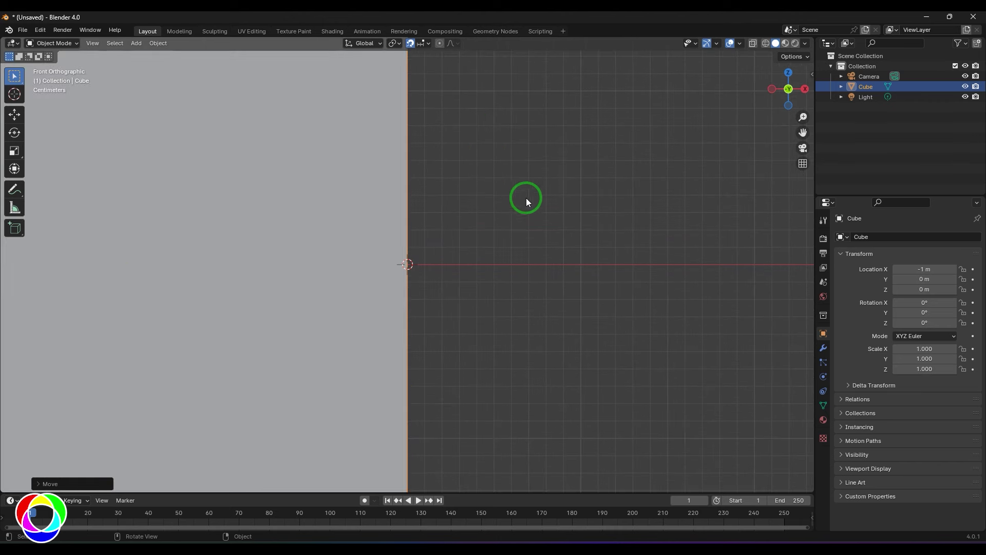
scroll(519, 206, down, 10)
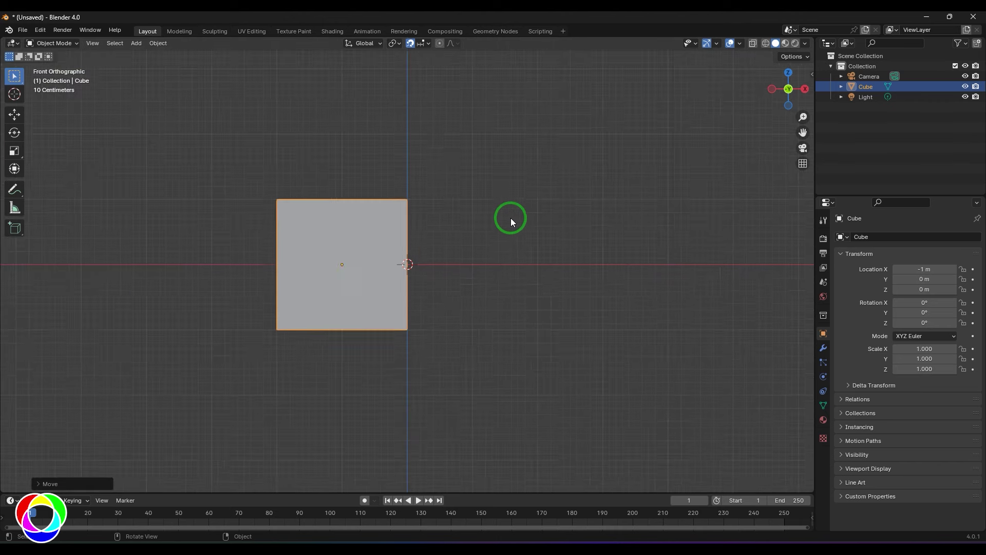
scroll(410, 279, up, 1)
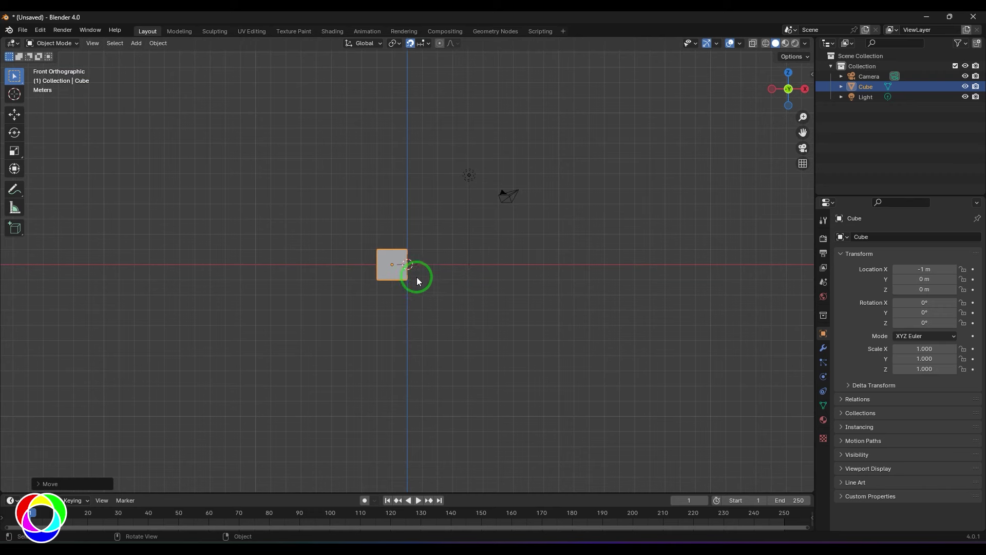
scroll(418, 280, up, 12)
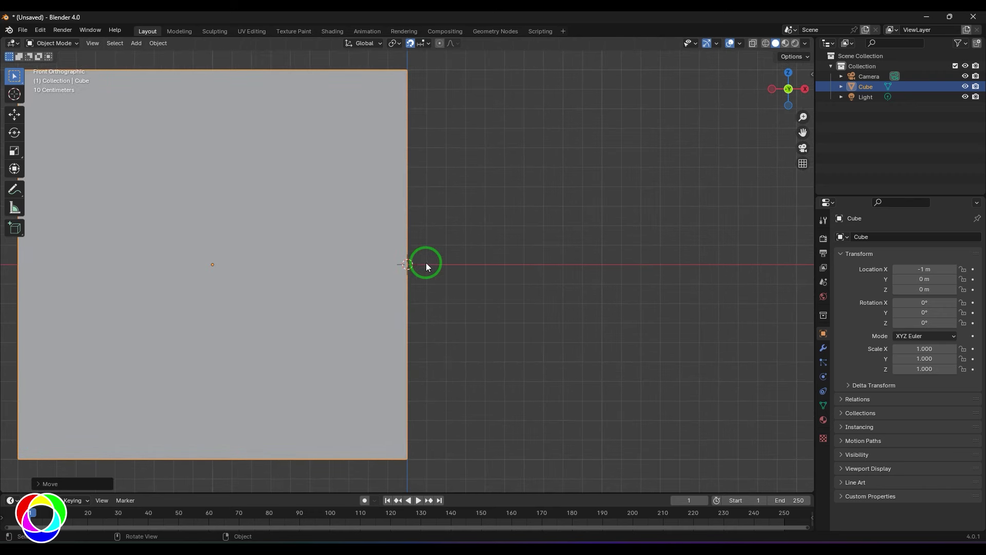
scroll(463, 270, up, 12)
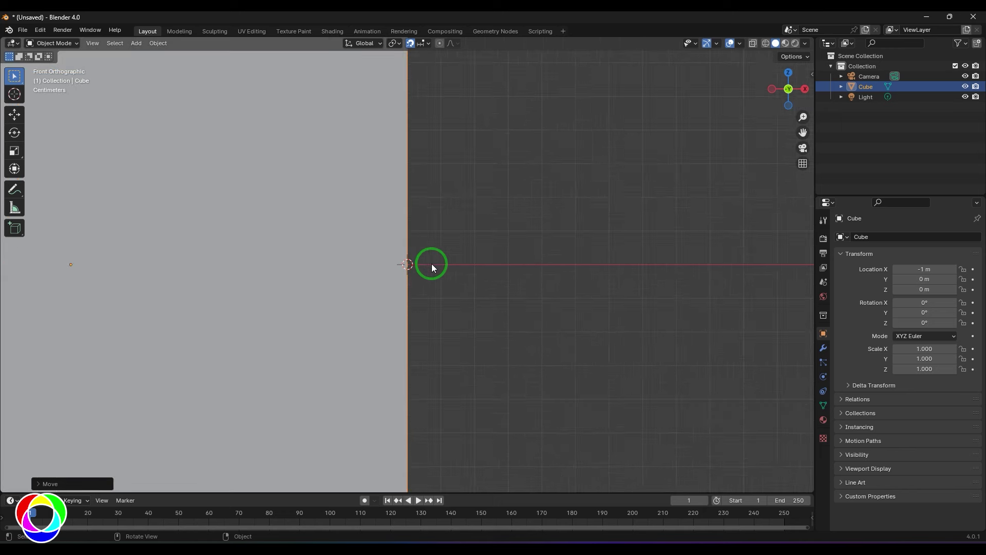
scroll(432, 264, down, 10)
Move the cube 1 m along the X axis with increment snapping so it is centred on the origin
click(390, 282)
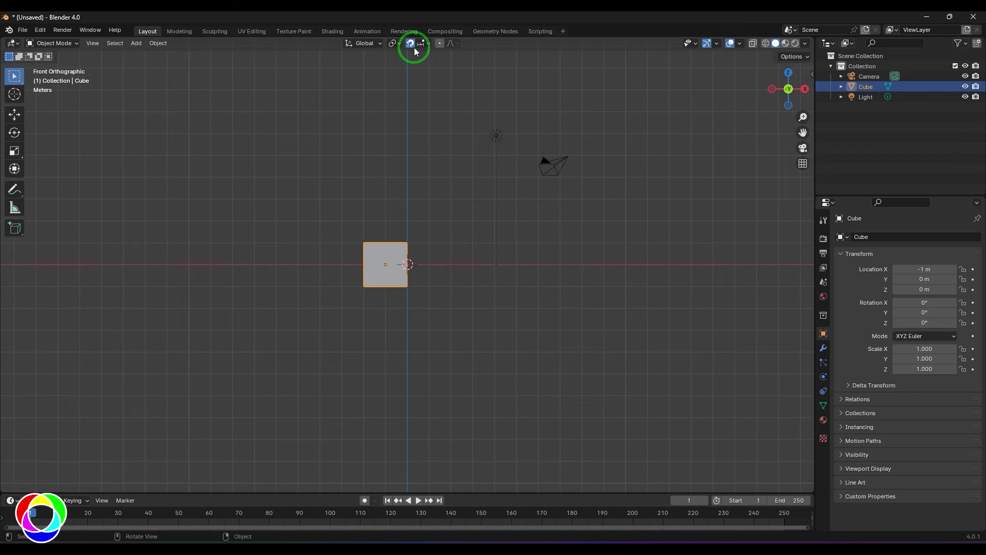
scroll(424, 363, down, 1)
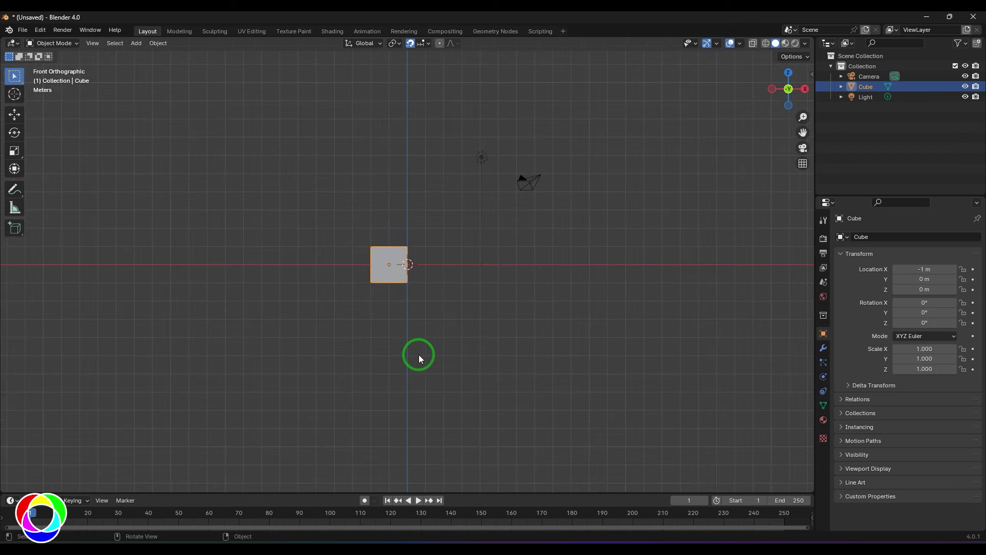
key(g)
key(x)
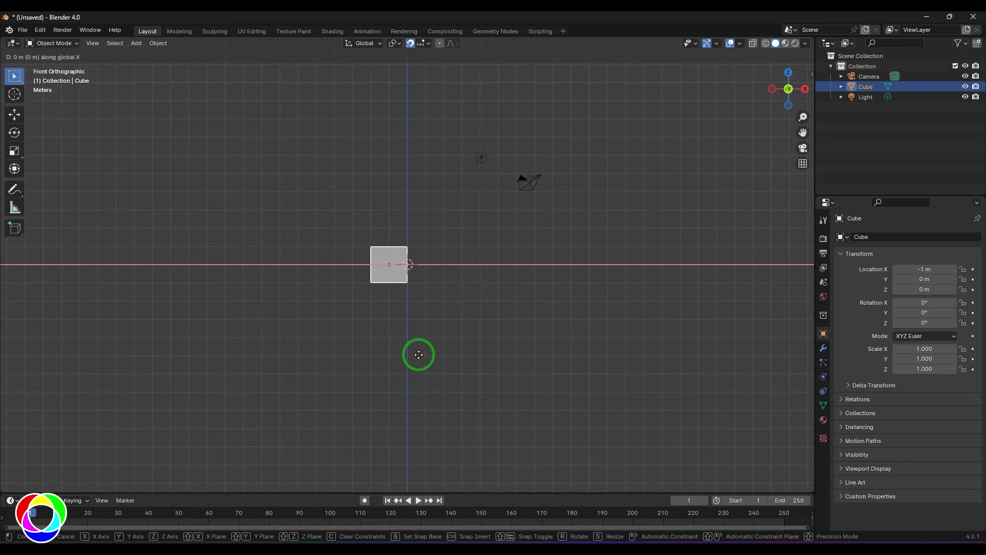
click(435, 354)
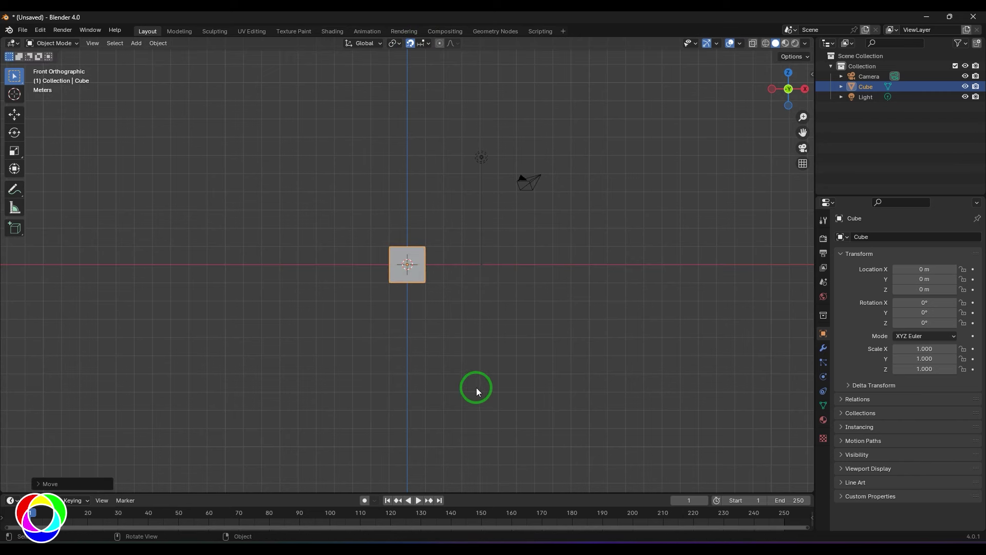
Try moving the cube several metres along positive X with snapping, and undo the move
key(g)
key(x)
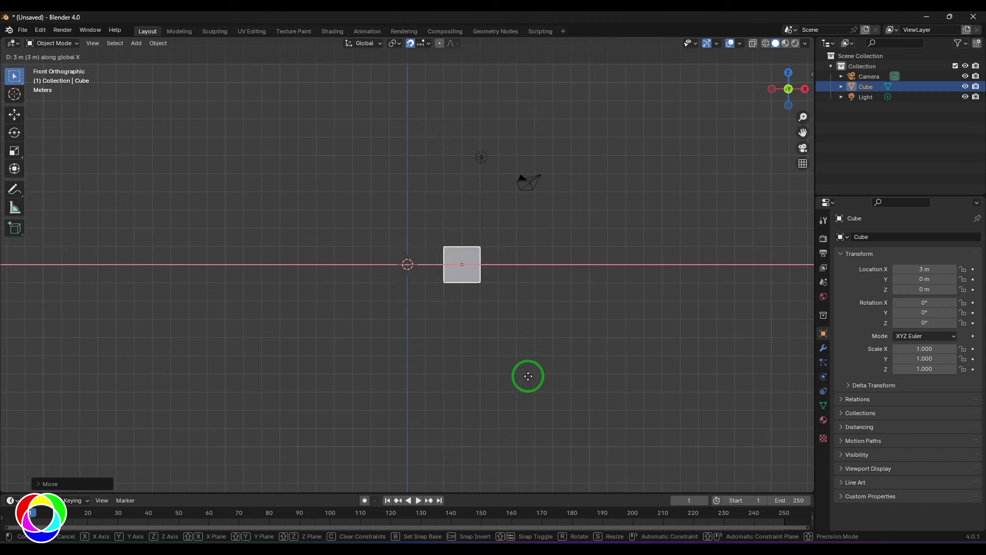
click(547, 380)
key(ctrl+z)
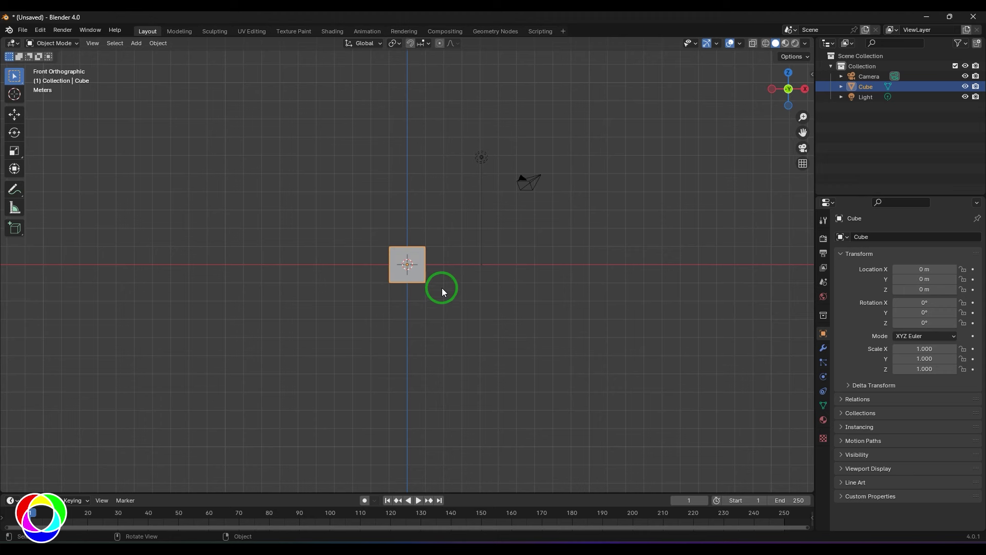
In Edit Mode with X-ray on, select the vertices on the cube's positive X side and enable snapping
key(Tab)
key(alt+z)
drag(421, 237, 465, 338)
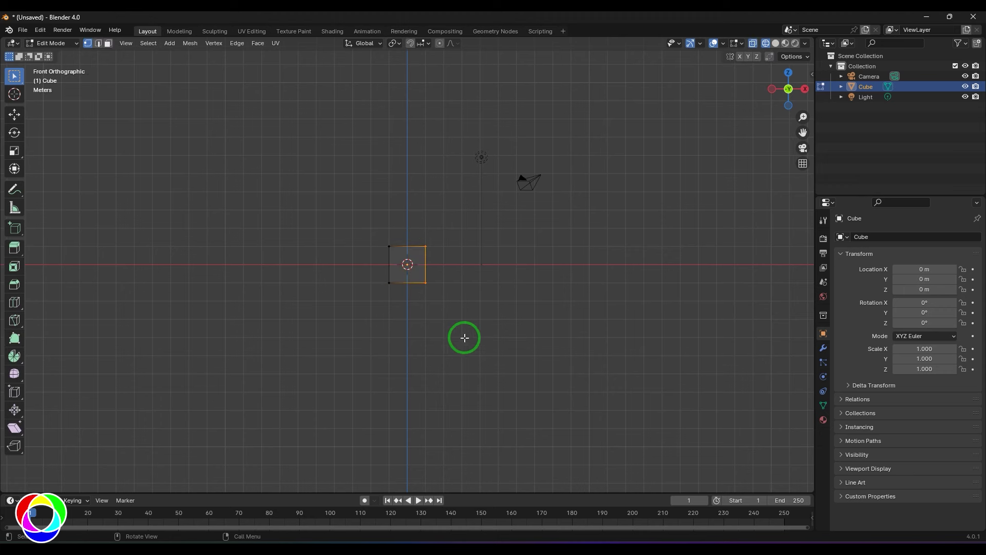
click(411, 43)
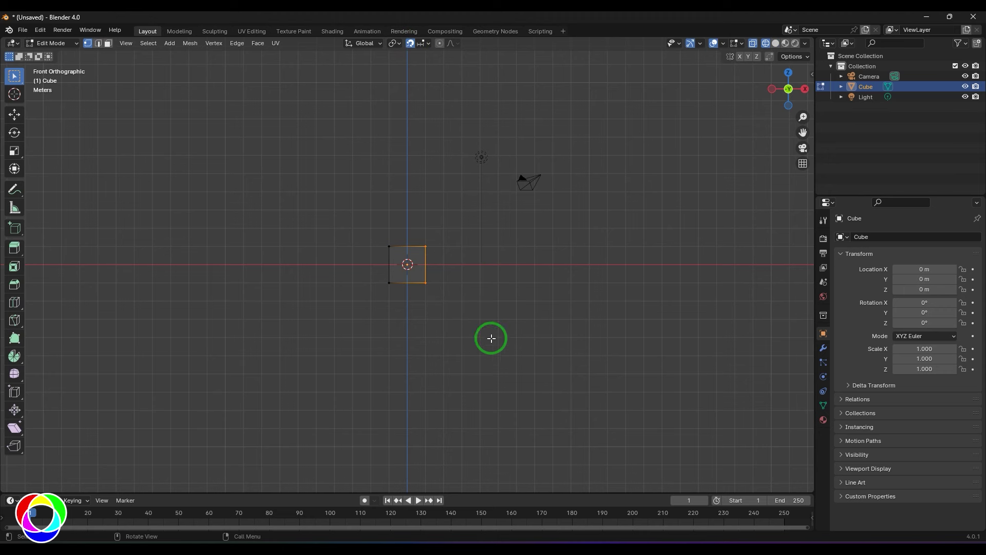
Try moving the selected vertices along positive X in snapped increments, and undo the move
key(g)
key(x)
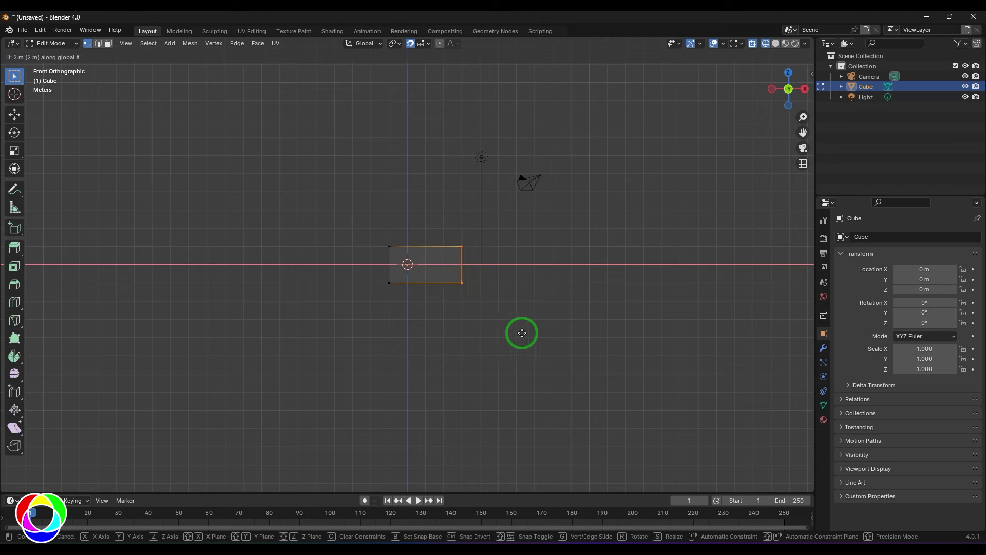
click(598, 333)
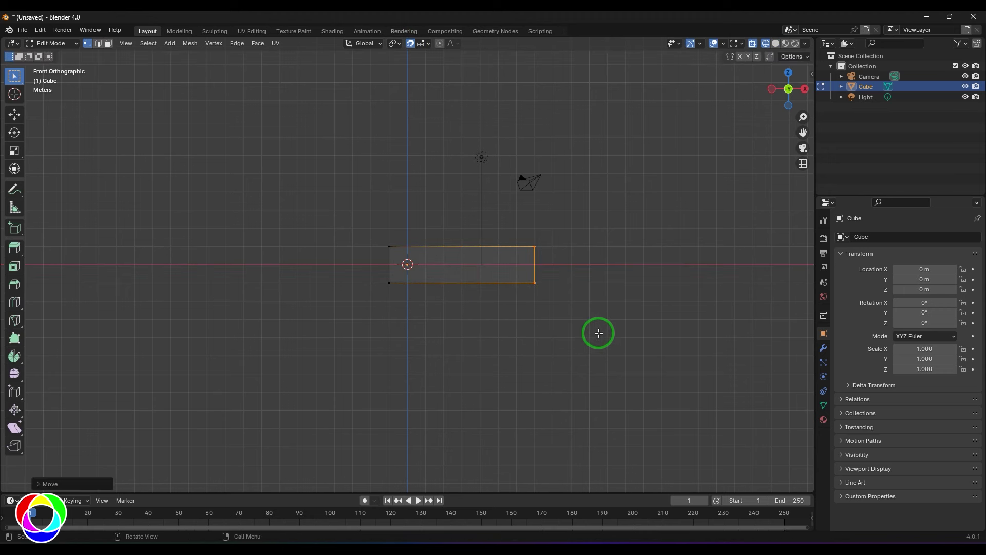
key(ctrl+z)
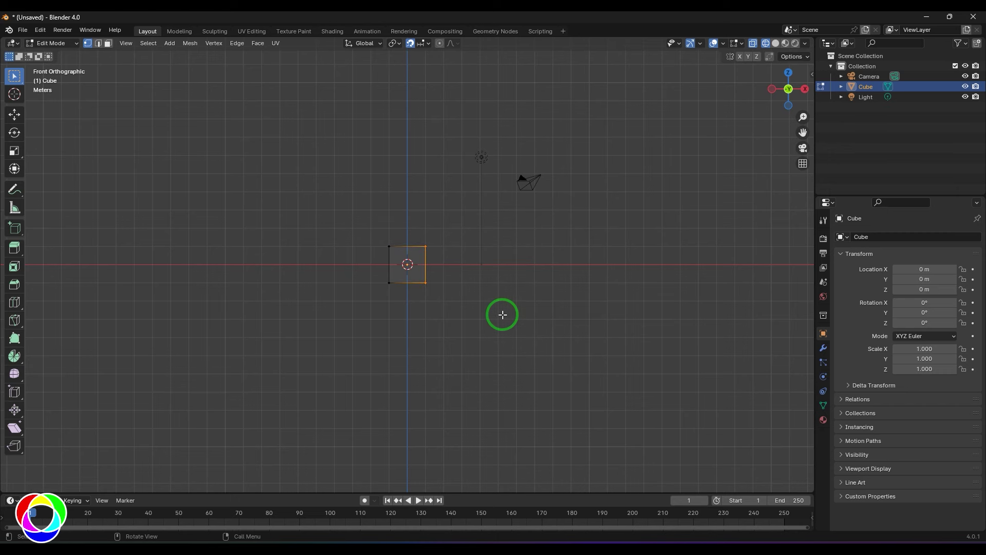
Disable snapping and move the cube's positive X vertices slightly outward along X in Edit Mode
key(Tab)
scroll(500, 313, up, 1)
click(410, 43)
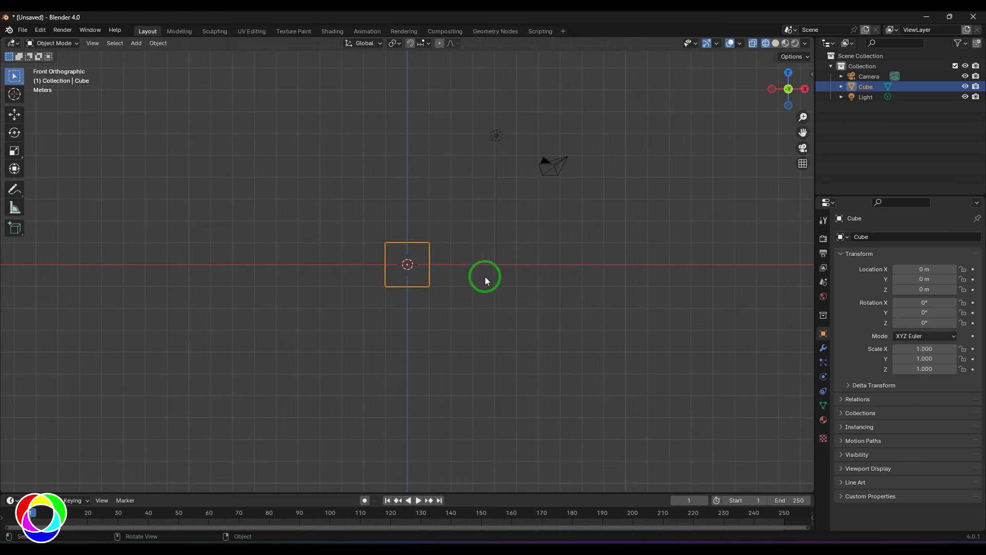
key(Tab)
key(g)
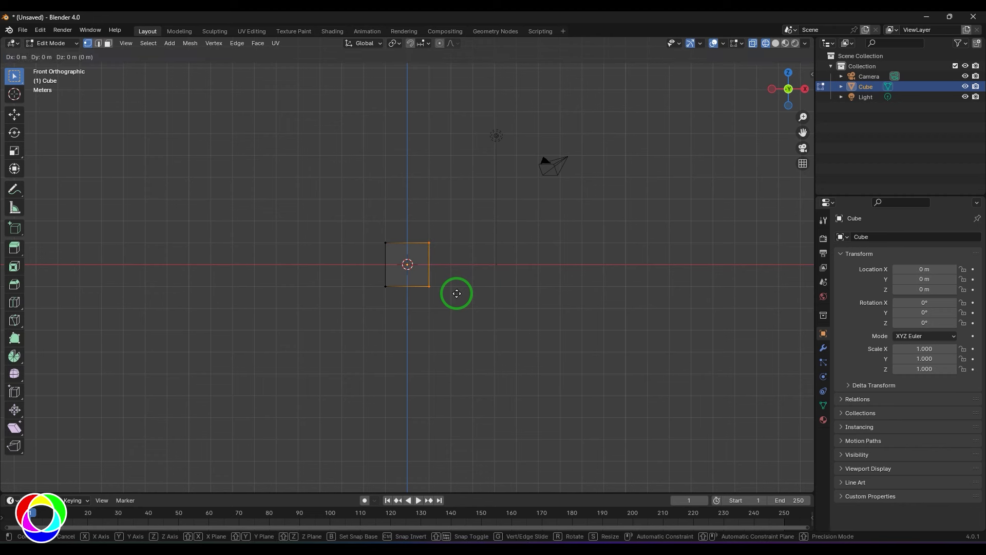
key(x)
click(462, 290)
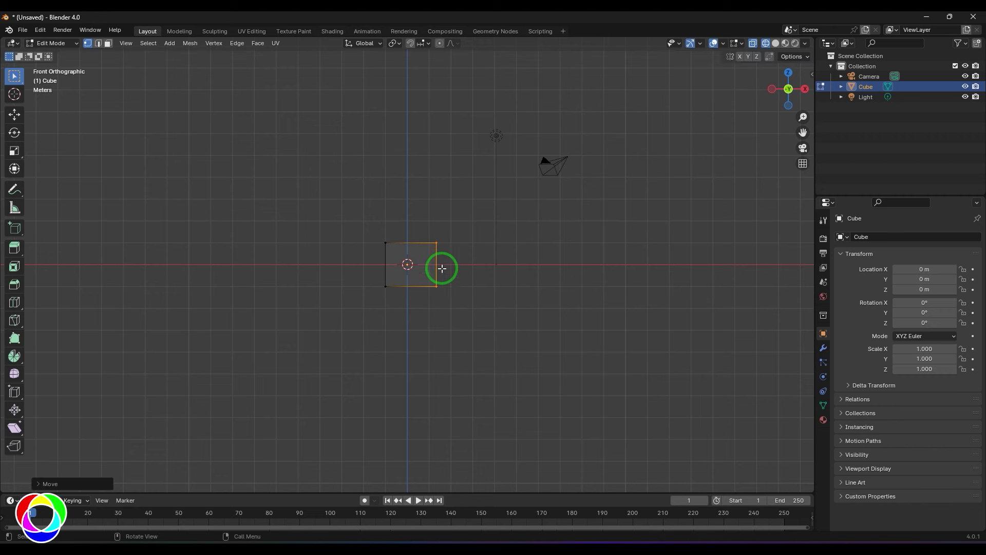
Move the same vertices a little further along X without snapping and return to Object Mode
key(g)
key(x)
click(453, 313)
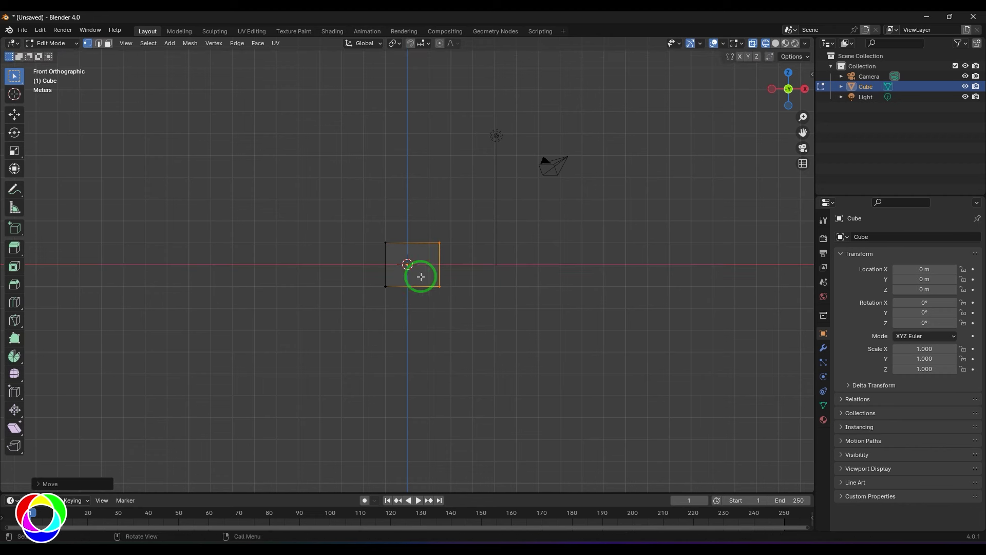
key(Tab)
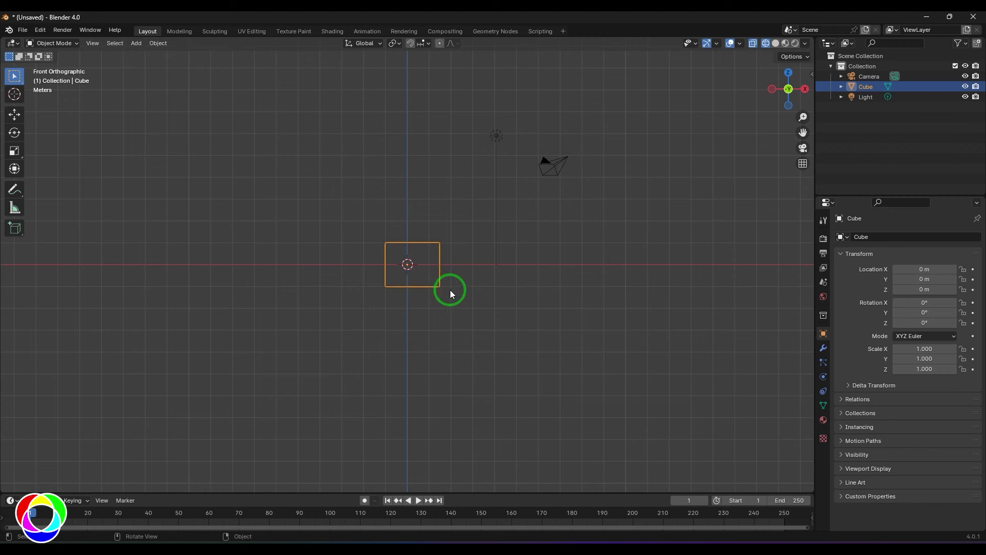
Enable snapping and move the cube's positive X vertices 1 m outward along X in Edit Mode
click(410, 43)
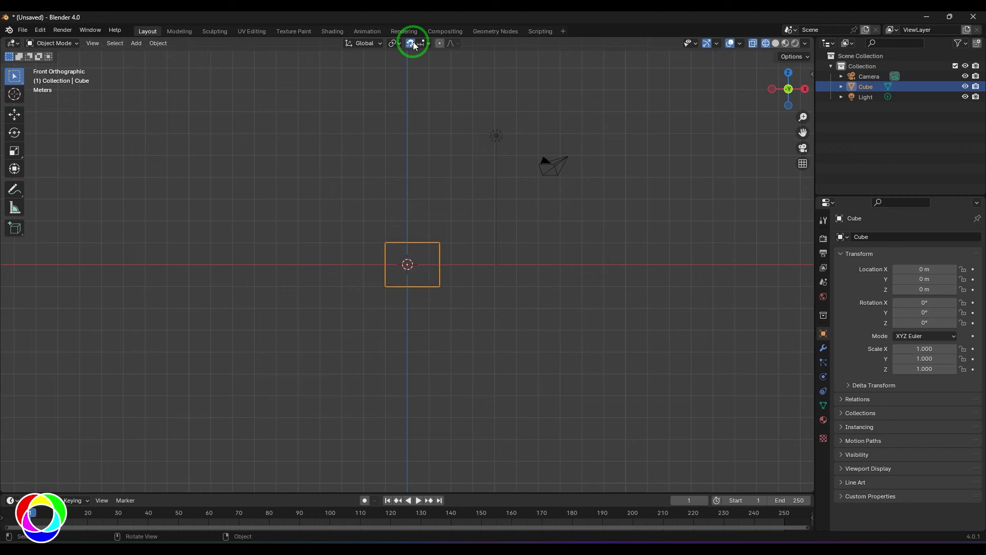
key(Tab)
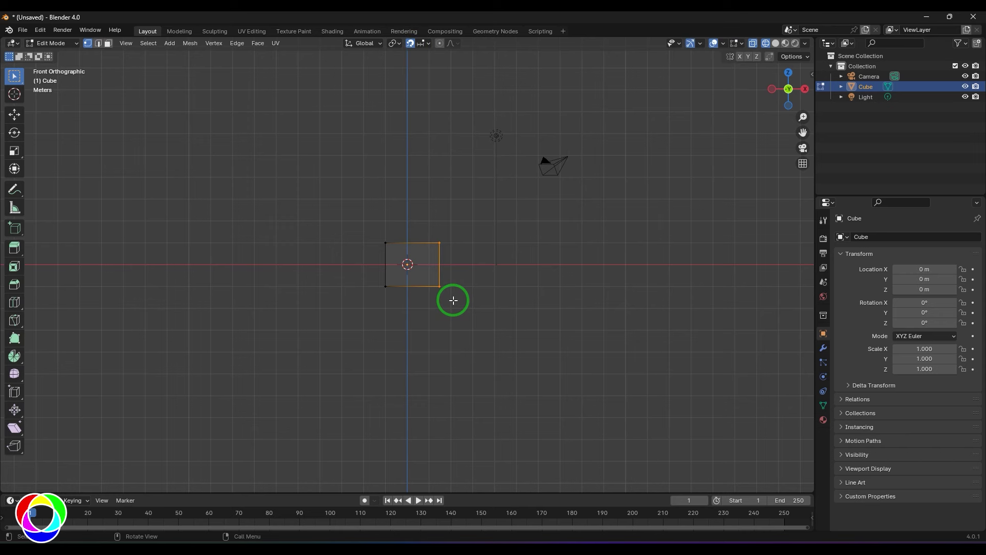
key(g)
key(x)
click(470, 299)
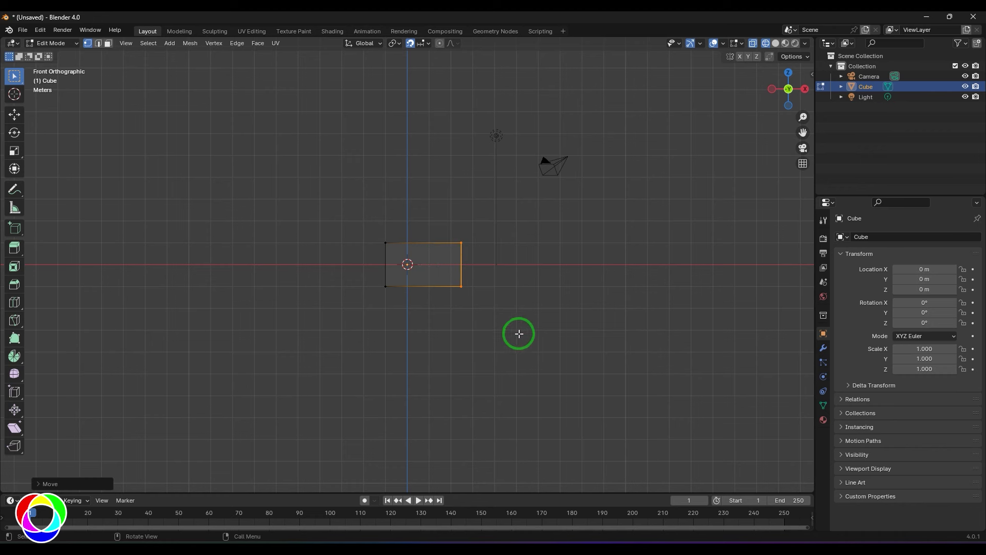
Try moving the same vertices further along X in 1 m increments, and bring them back to their off-grid position
key(g)
key(x)
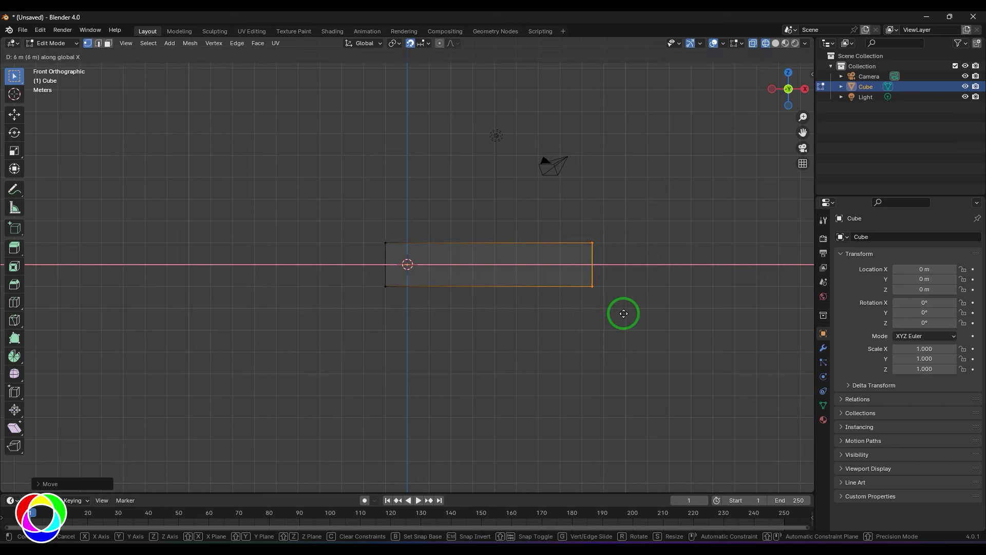
click(485, 301)
Turn on Absolute Grid Snap and move the selected vertices along X onto the grid line 1 m from the origin
click(429, 43)
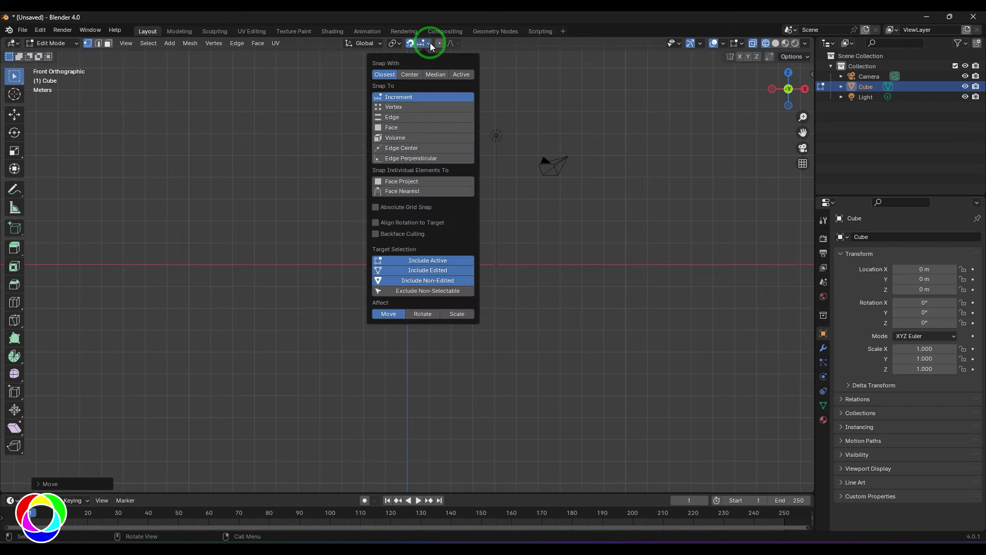
click(405, 208)
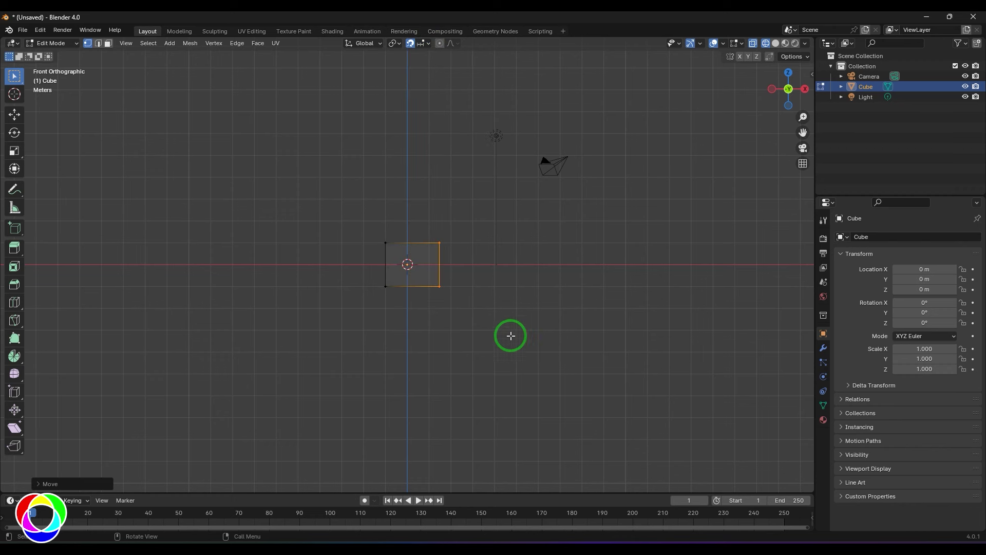
key(g)
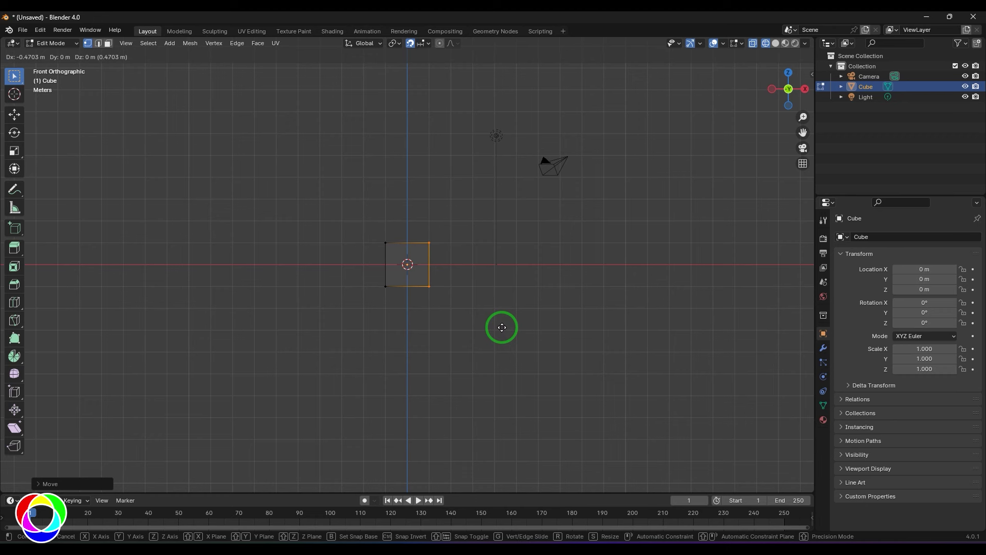
key(x)
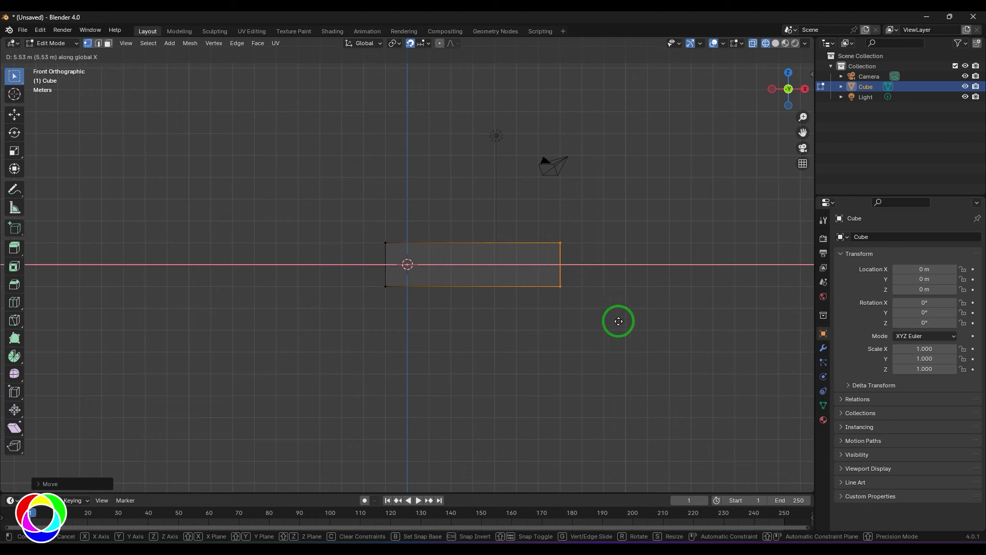
click(469, 313)
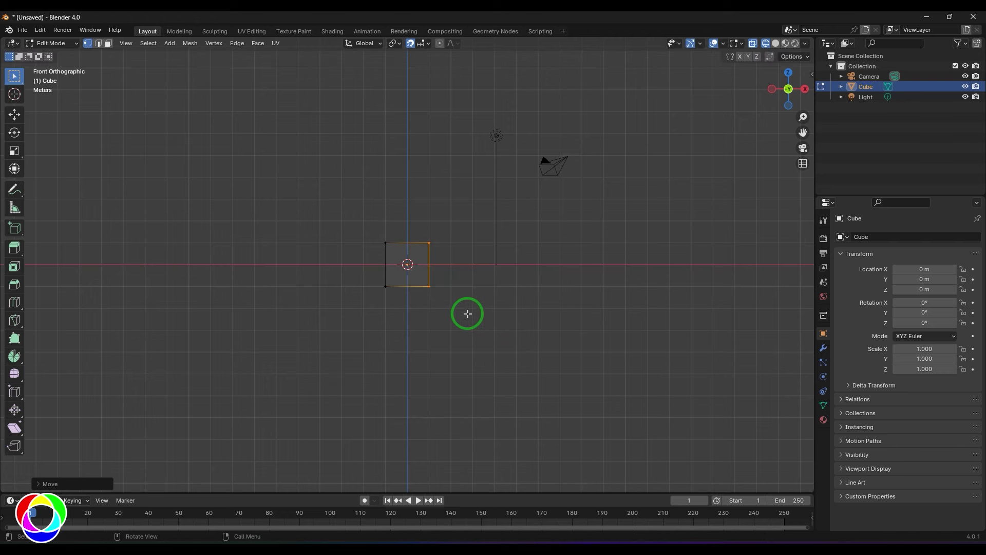
Try moving the vertices along X in 0.1 m increments on the finer grid, and cancel the move
scroll(468, 313, up, 3)
scroll(467, 313, up, 5)
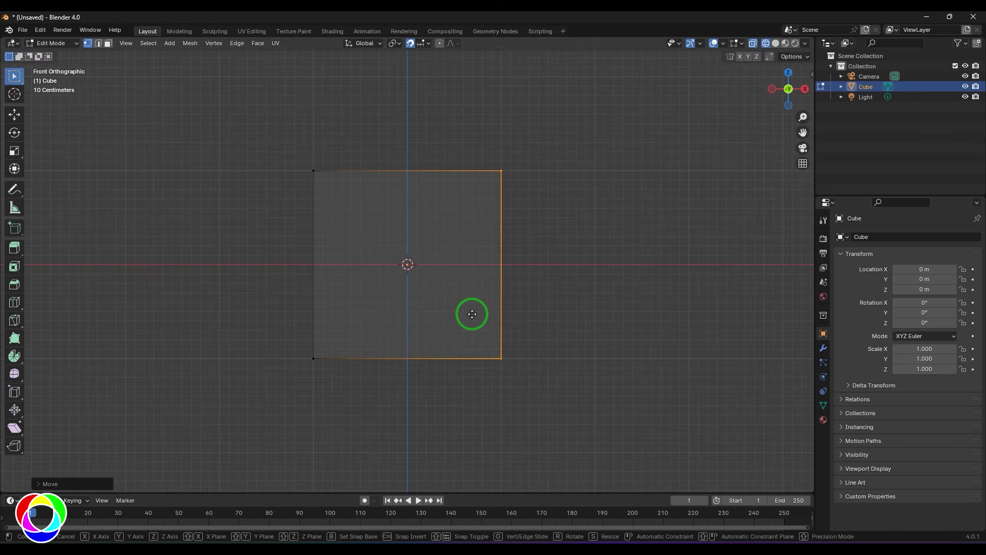
key(g)
key(x)
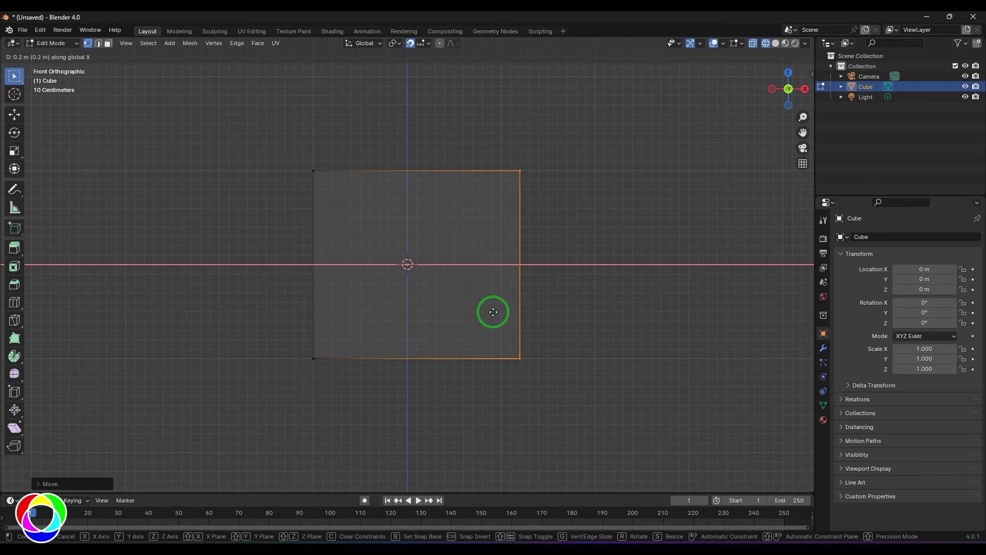
right_click(477, 313)
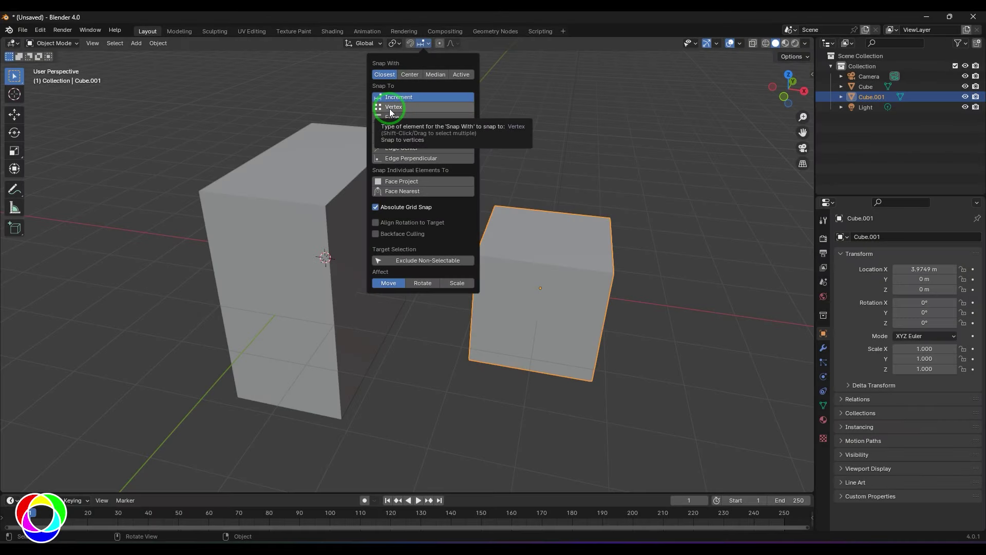
Set the snap target to Vertex, select the smaller cube and enable snapping
click(389, 108)
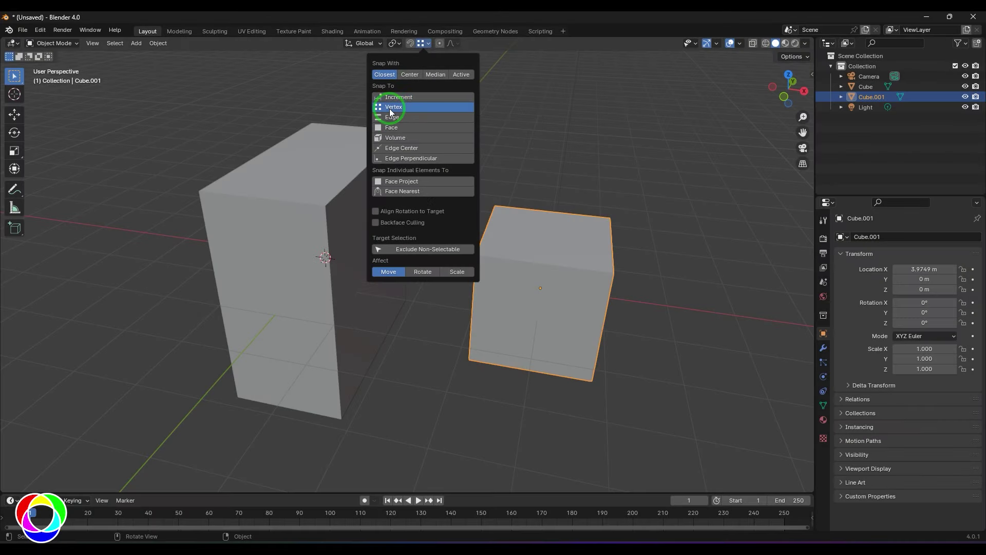
click(331, 253)
click(532, 271)
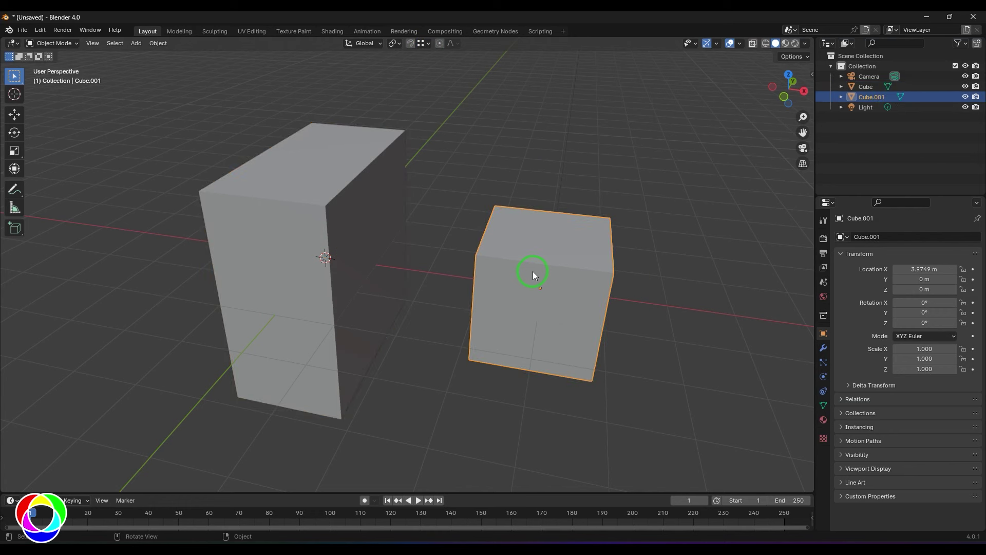
click(317, 217)
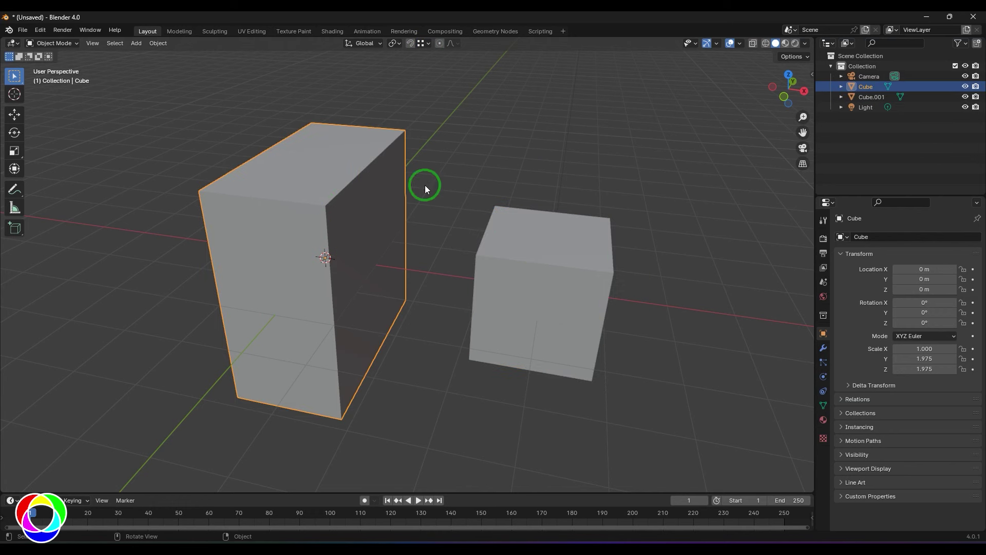
click(566, 280)
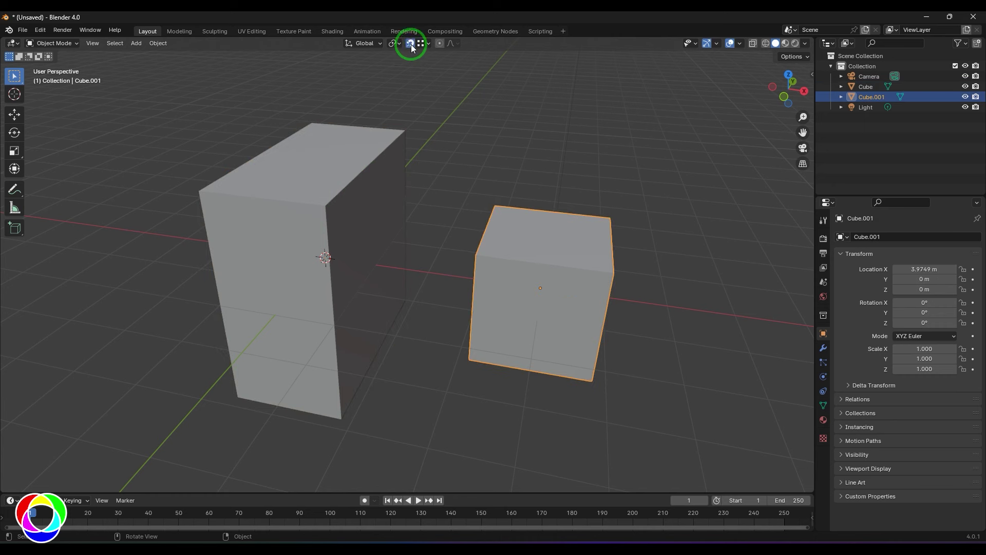
Switch the snap target to Increment to show its Absolute Grid Snap option, and return it to Vertex
click(429, 44)
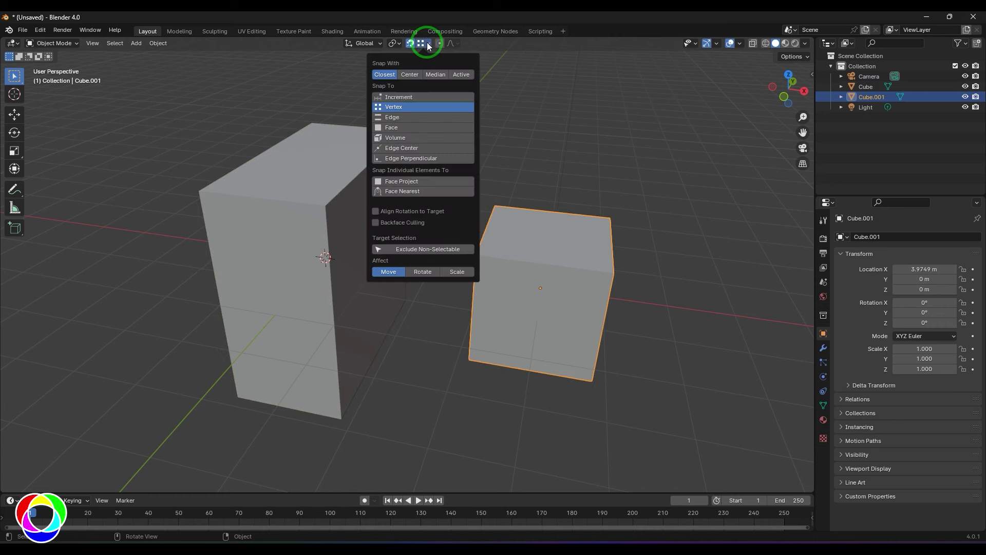
click(403, 98)
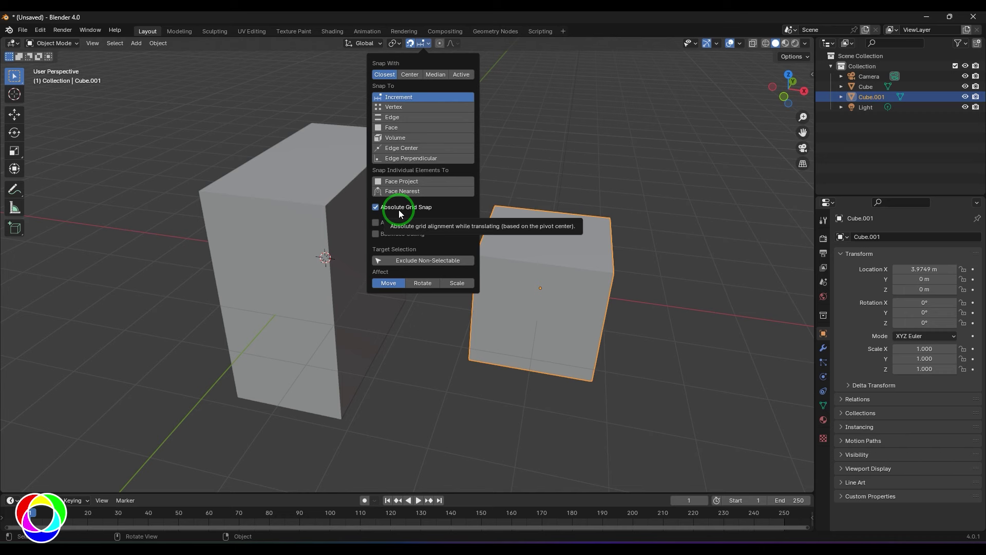
click(397, 106)
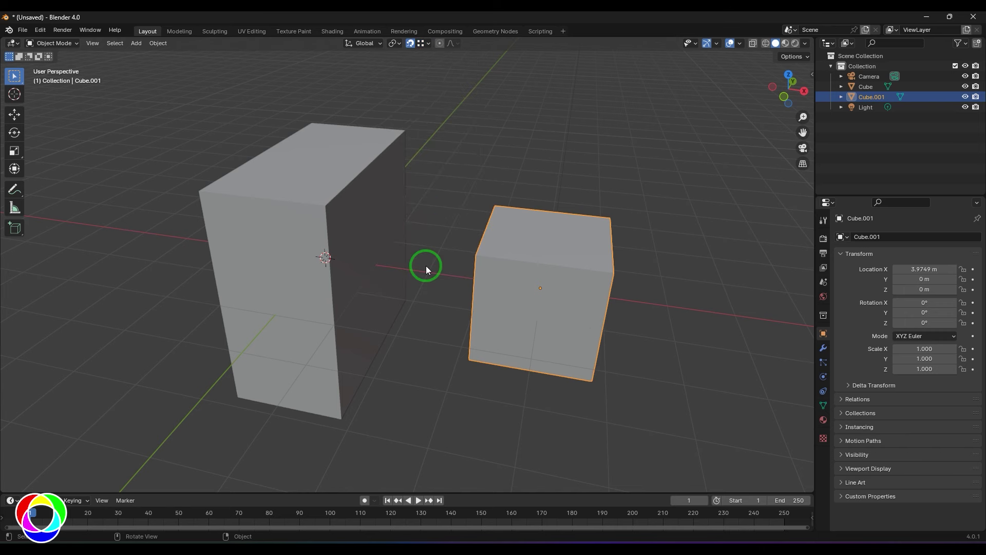
Move the smaller cube so its corner snaps to the large block's top positive X, negative Y vertex
key(g)
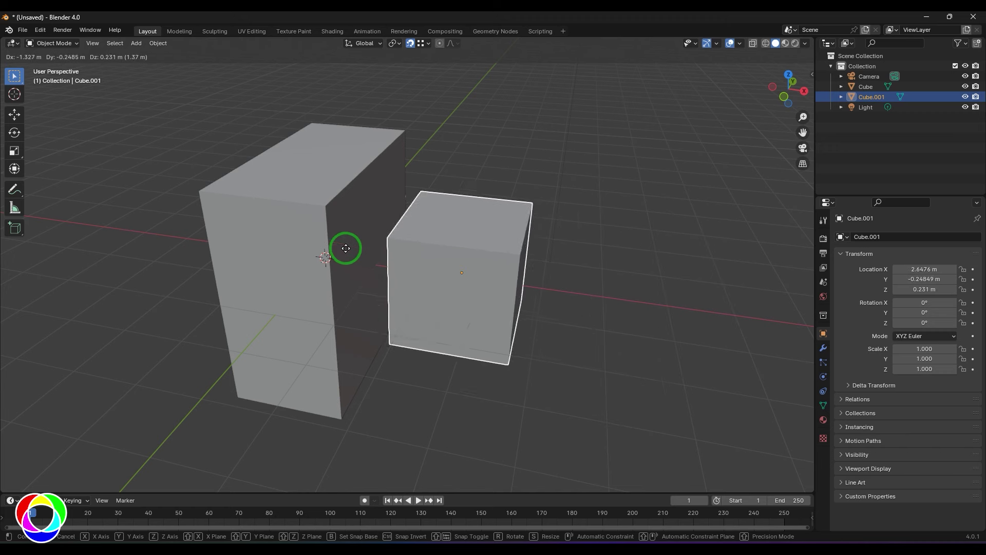
click(329, 211)
middle_drag(517, 266, 486, 297)
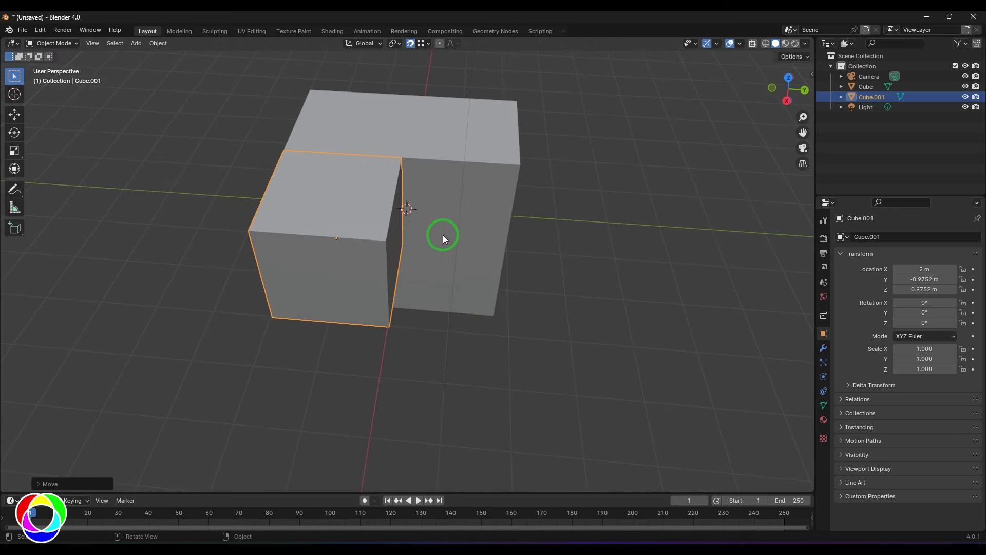
Snap the smaller cube to the block's top positive Y vertex, and return it to X 3.9749 m, Y 0 m, Z 0 m
key(g)
click(525, 172)
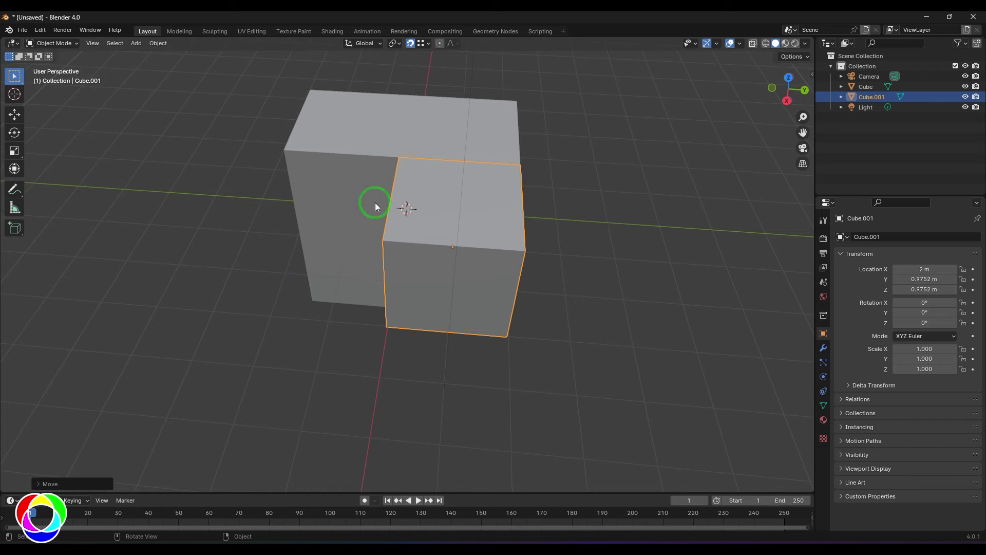
middle_drag(618, 285, 651, 234)
key(alt+g)
key(g)
key(x)
click(559, 312)
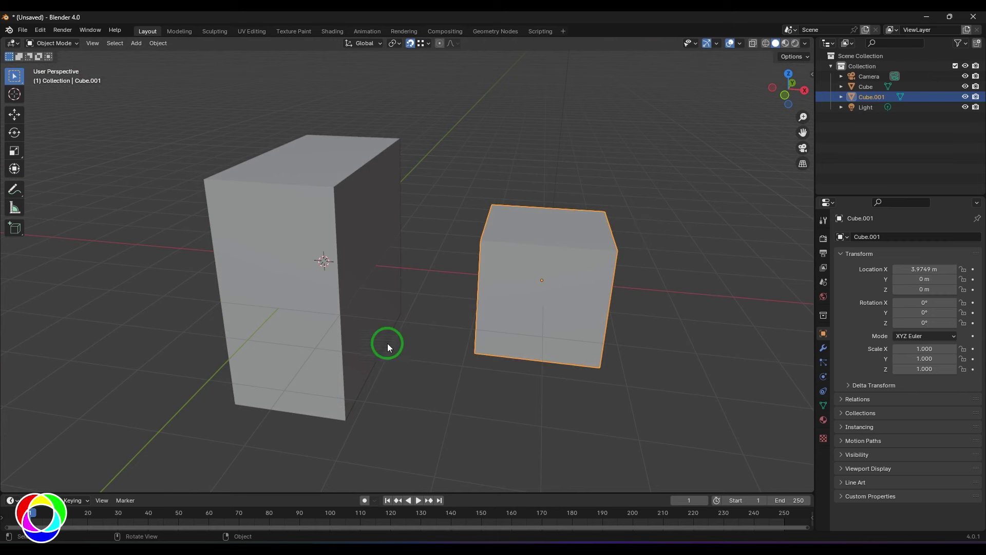
Snap the smaller cube to the block's top negative Y vertex again and inspect the corner alignment from several sides
middle_drag(458, 211, 438, 210)
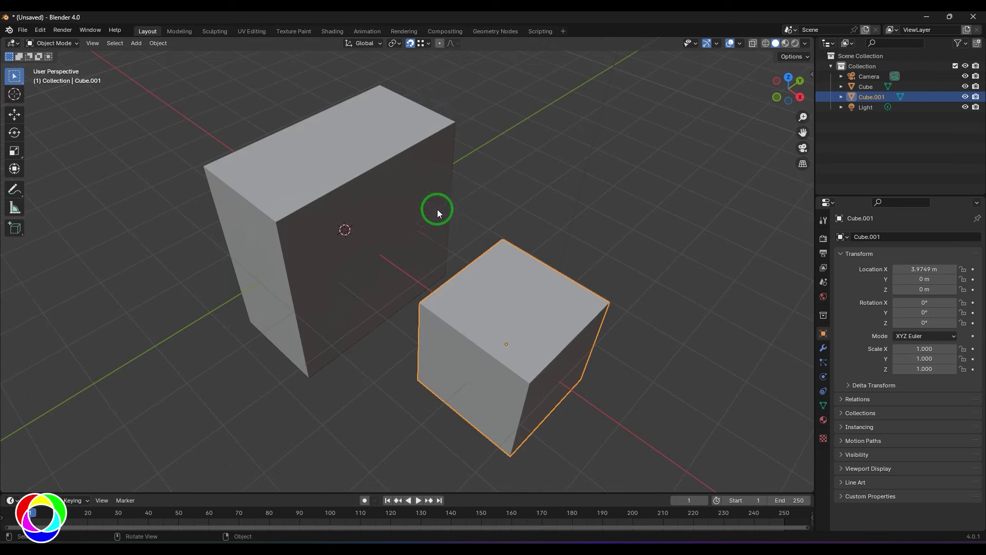
click(430, 43)
middle_drag(674, 223, 445, 208)
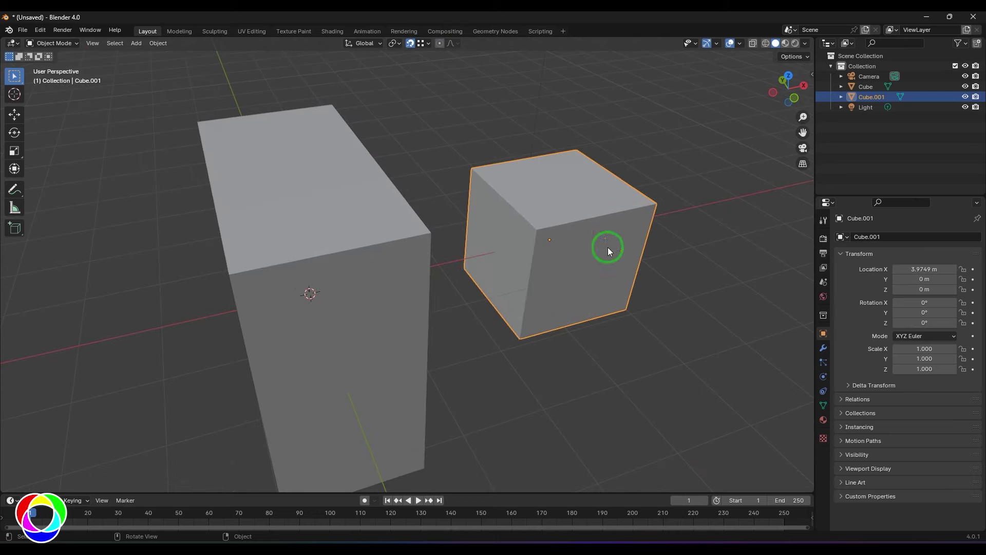
middle_drag(487, 246, 428, 252)
key(g)
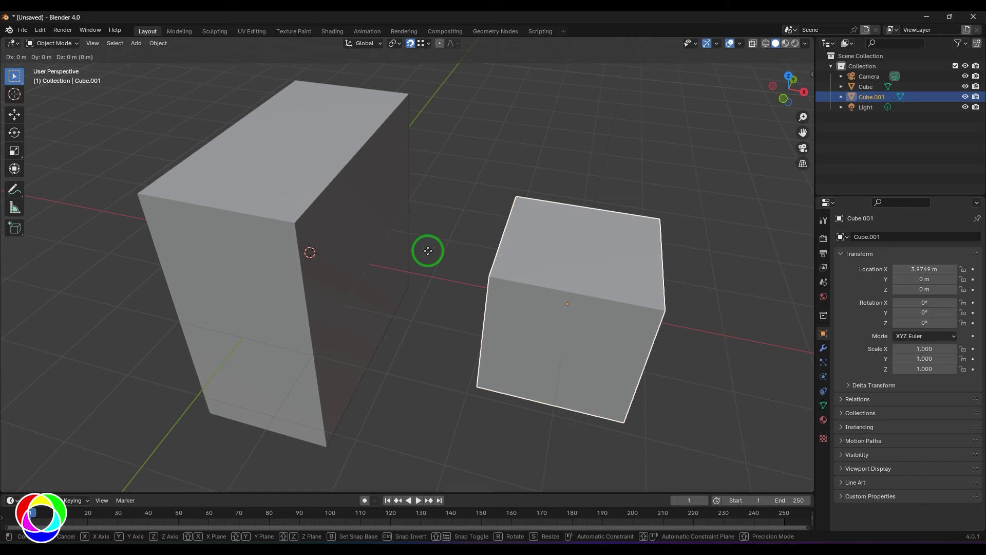
click(306, 219)
middle_drag(306, 219, 615, 322)
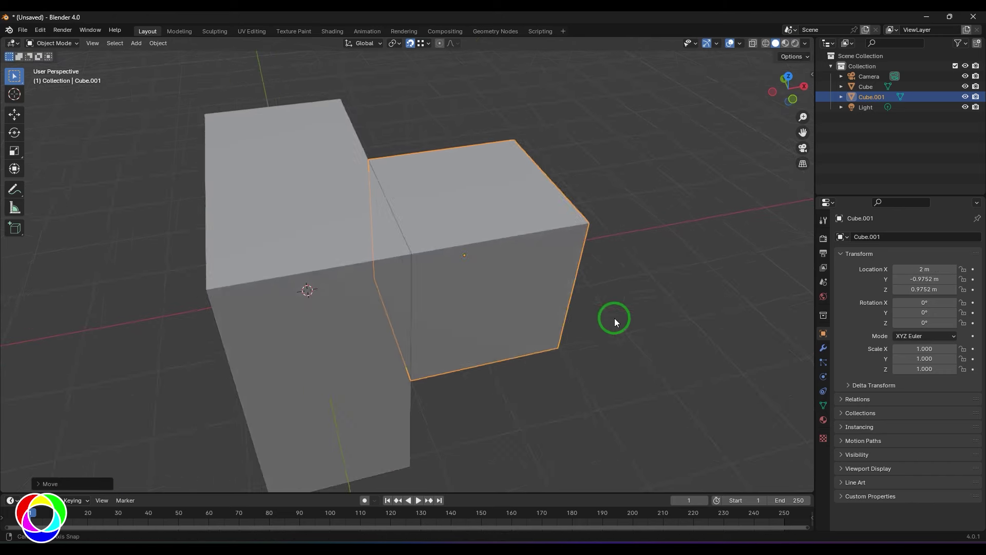
scroll(614, 318, up, 2)
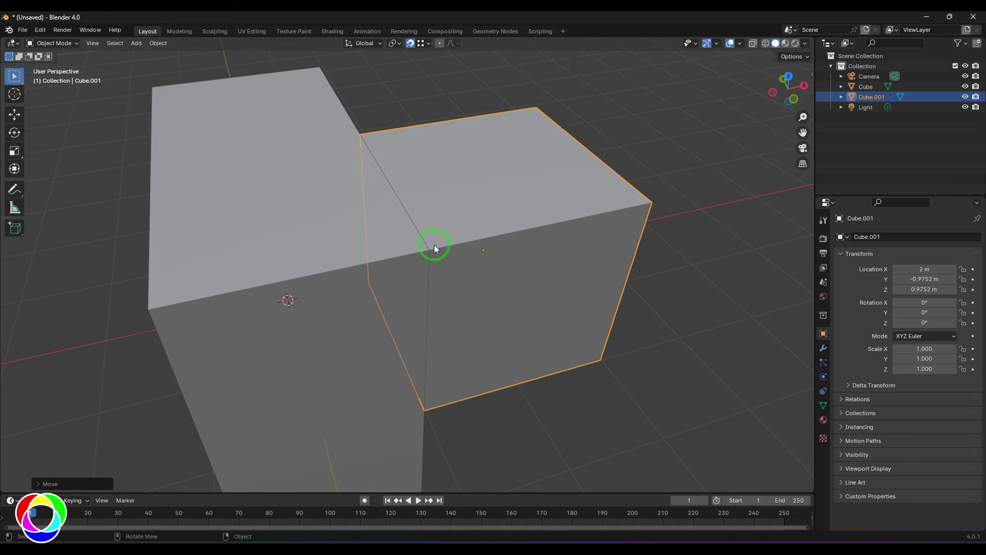
middle_drag(491, 280, 290, 259)
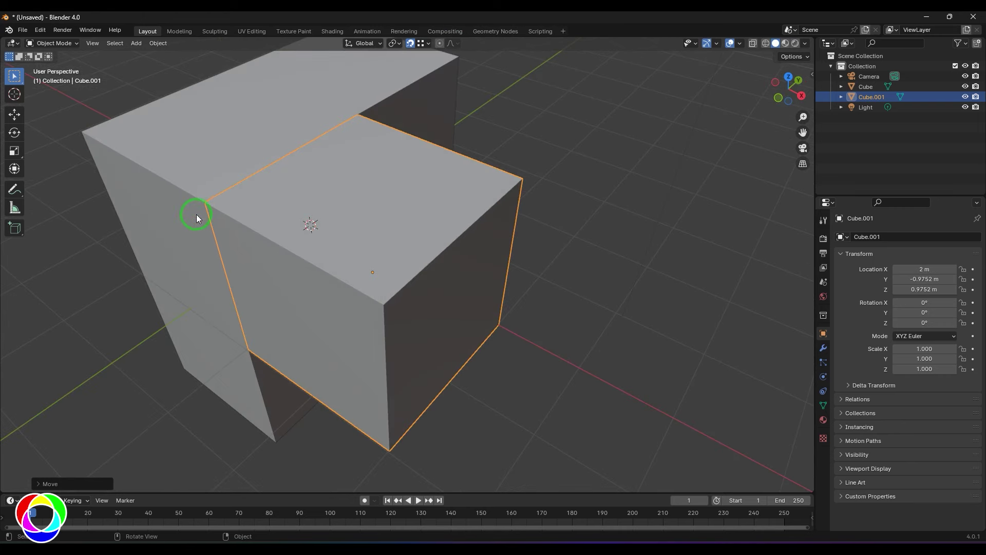
middle_drag(196, 214, 457, 248)
Try moving the smaller cube toward the block's lower positive Y corner, and undo the move
key(g)
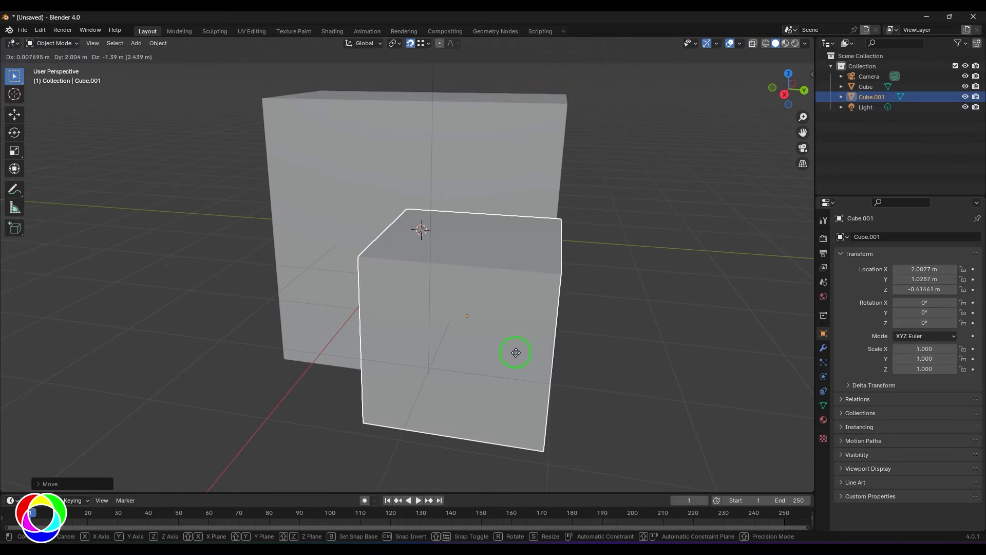
click(511, 373)
middle_drag(511, 373, 666, 369)
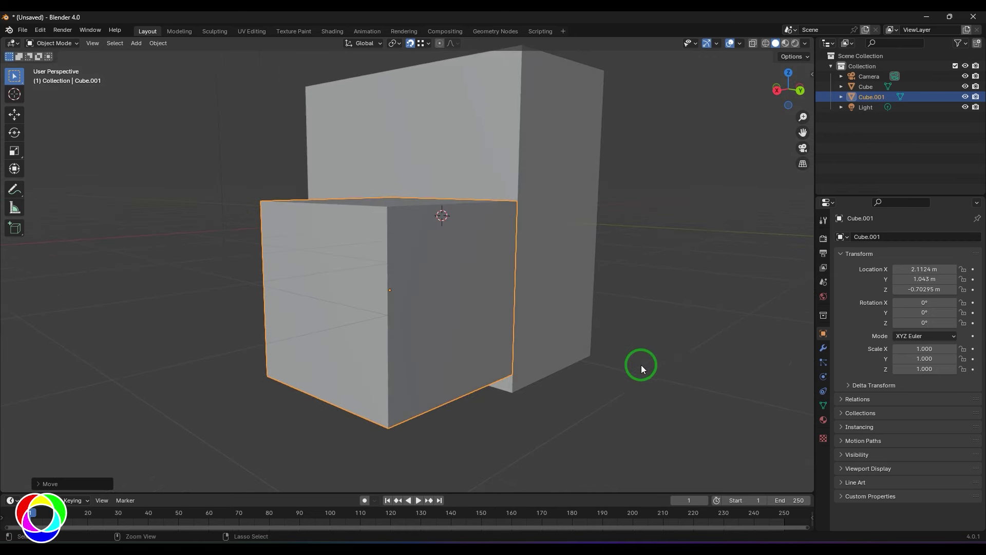
key(ctrl+z)
Snap the smaller cube to the block's bottom positive Y vertex, and undo the moves back to its separate position
key(g)
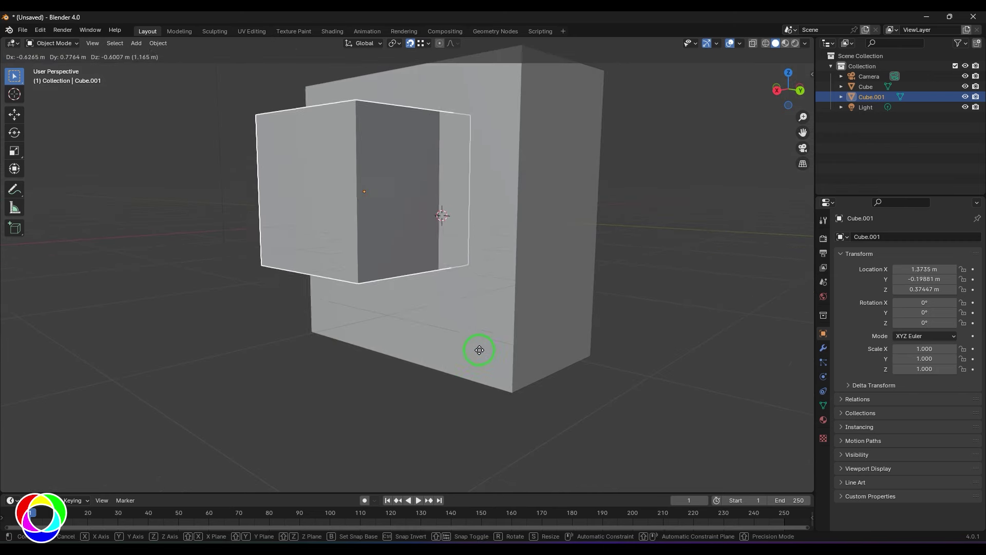
click(509, 398)
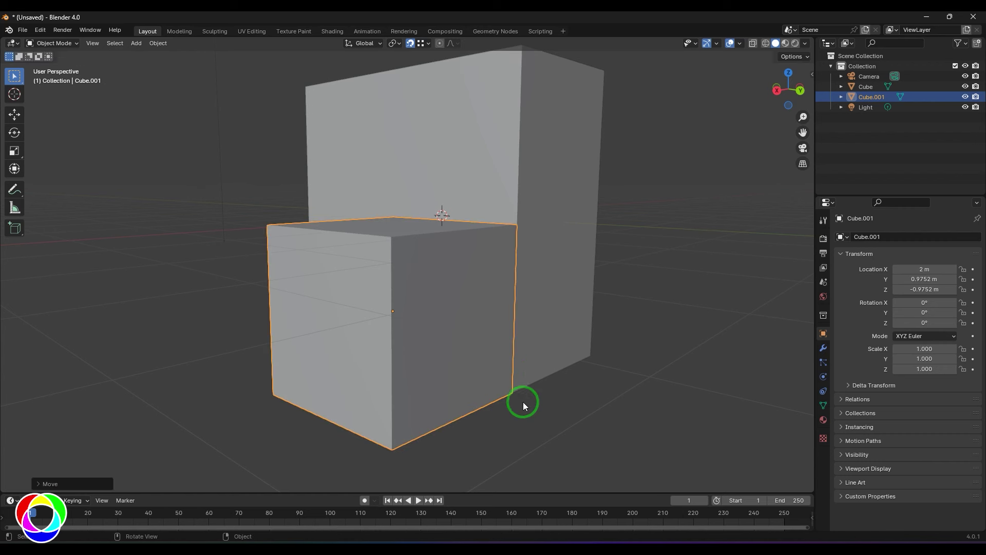
middle_drag(624, 343, 672, 346)
key(ctrl+z)
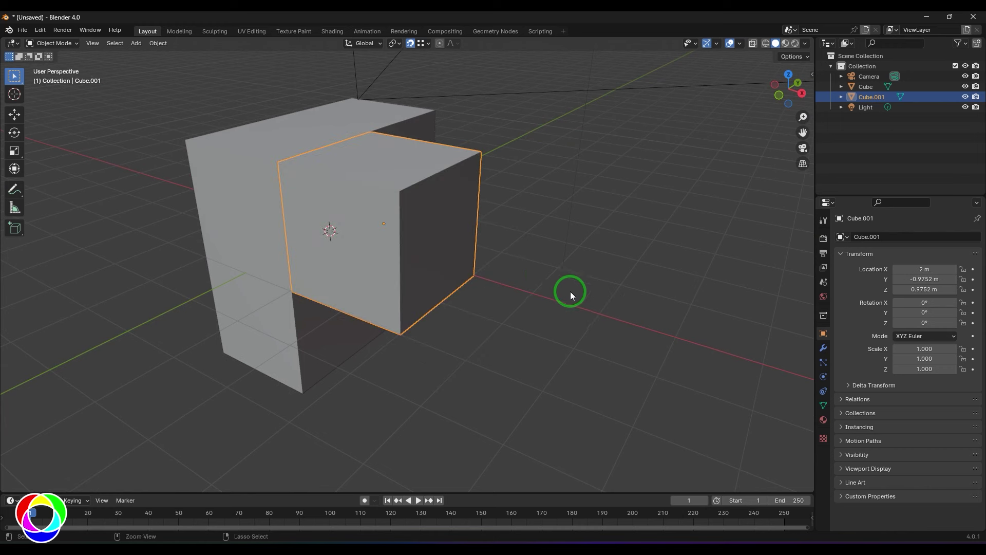
key(ctrl+z)
Set the snap base to Center, snap the smaller cube's center to the block's top negative Y vertex, and undo the move
click(422, 44)
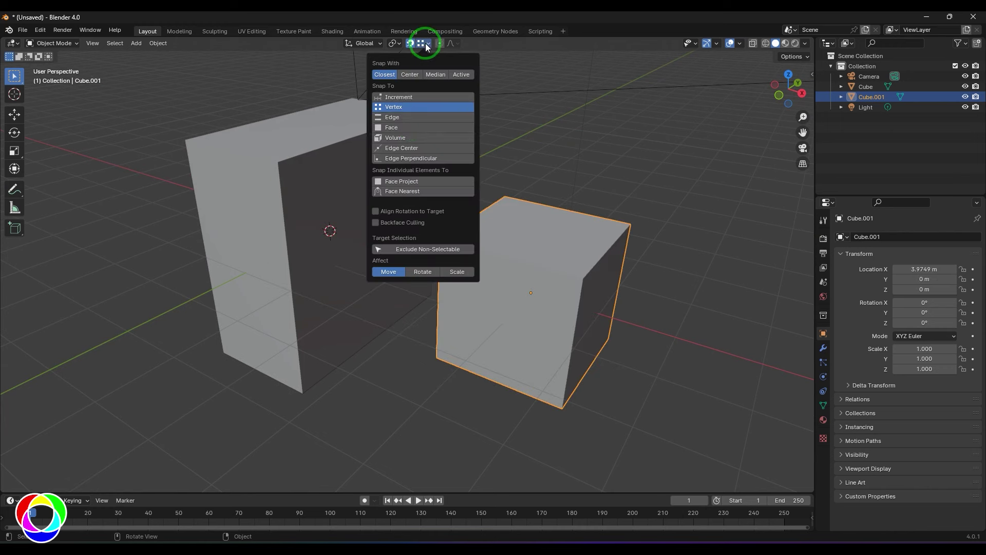
click(409, 75)
key(g)
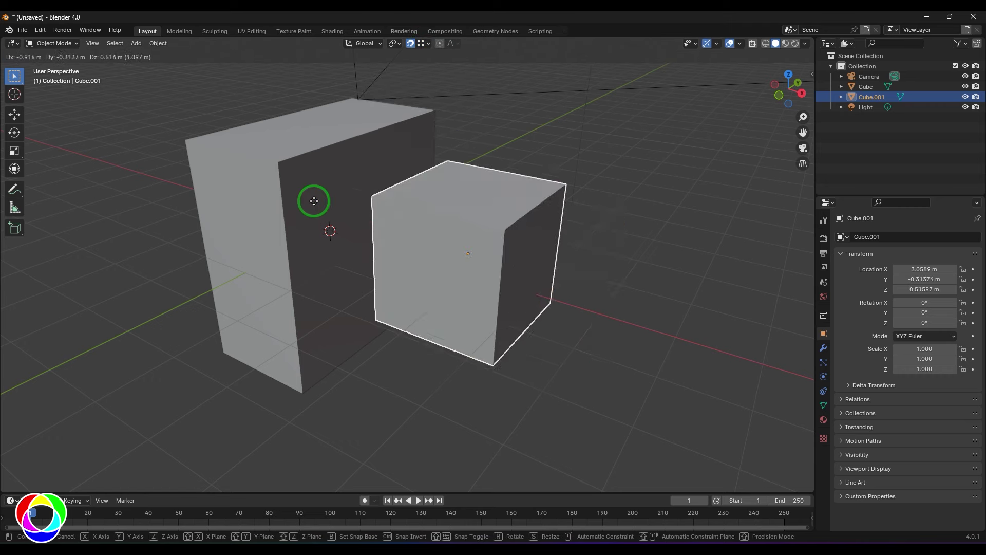
click(277, 161)
middle_drag(278, 161, 472, 184)
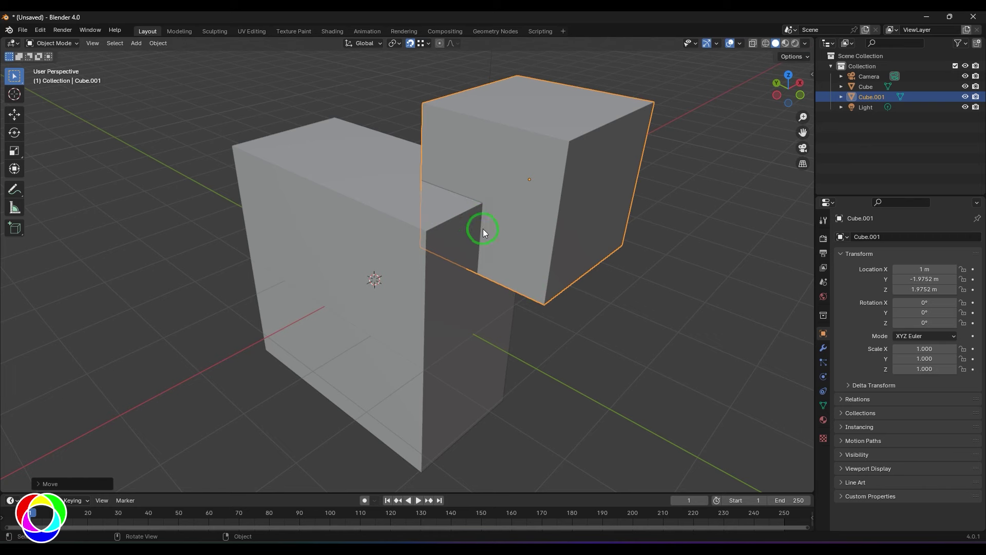
middle_drag(483, 229, 574, 310)
key(ctrl+z)
Enter Edit Mode on the smaller cube and select all four vertices of its block-facing side through X-ray display
click(429, 44)
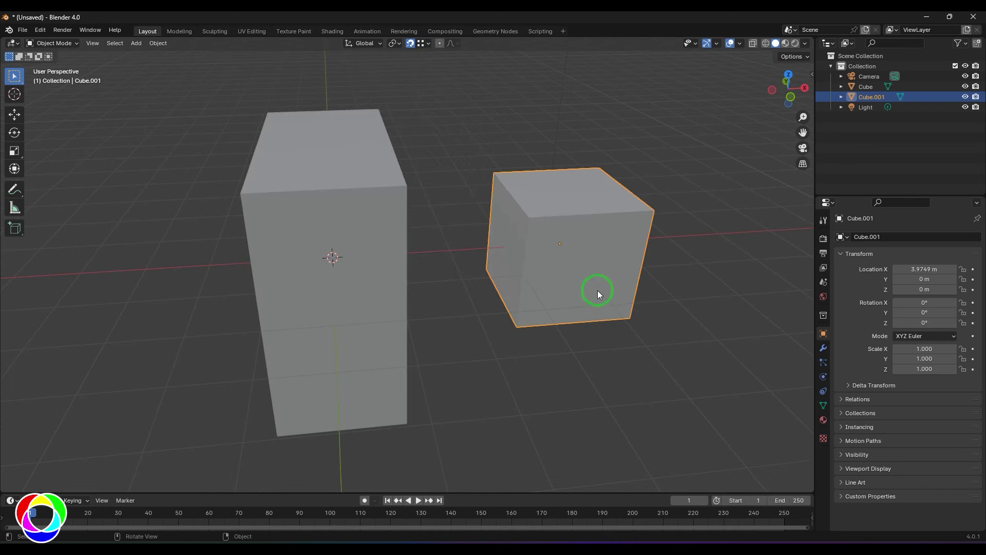
click(430, 45)
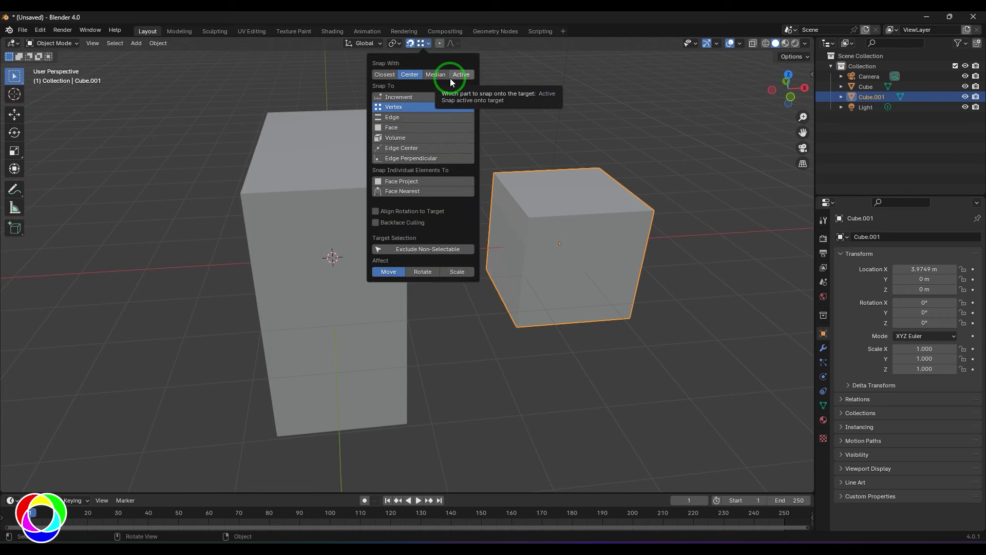
key(Tab)
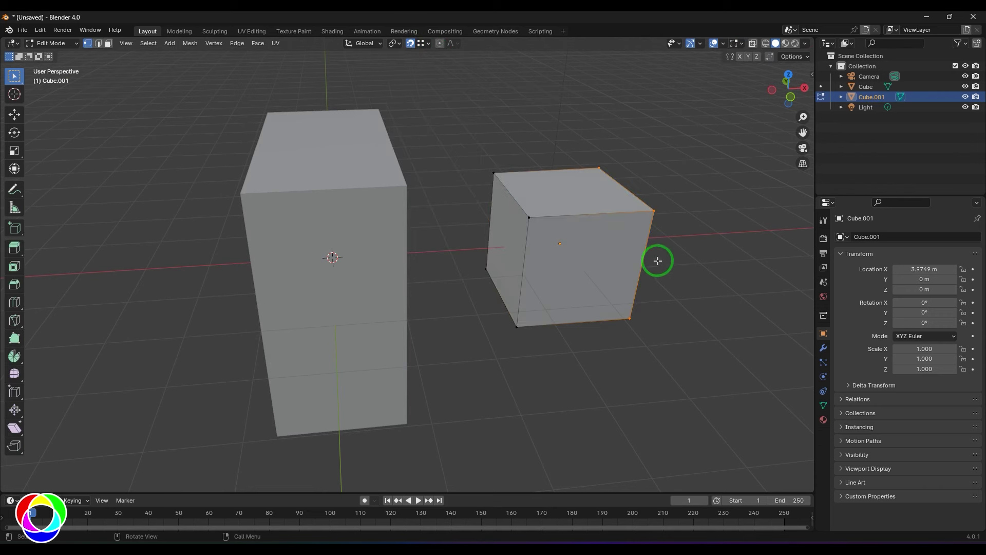
middle_drag(654, 259, 686, 272)
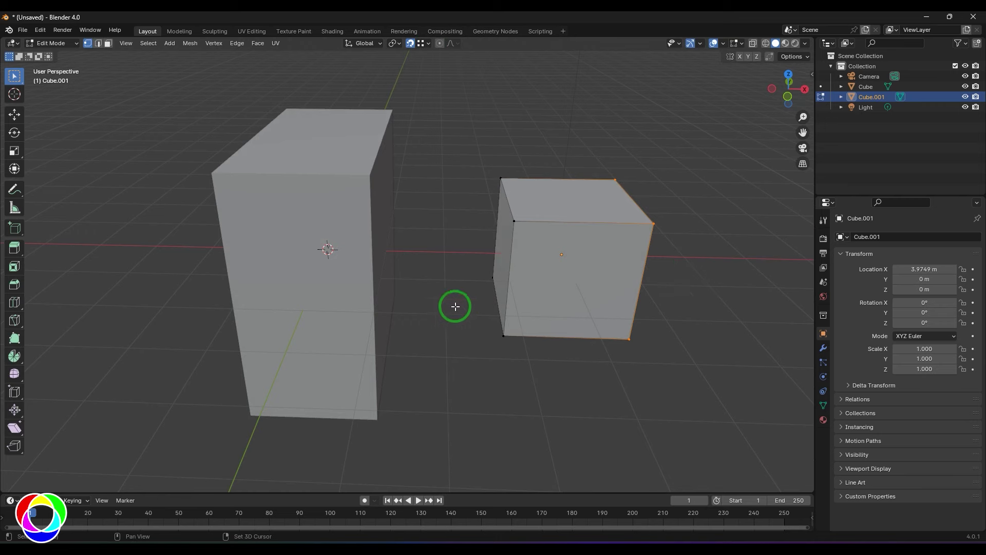
key(alt+z)
drag(453, 150, 527, 355)
middle_drag(535, 367, 516, 374)
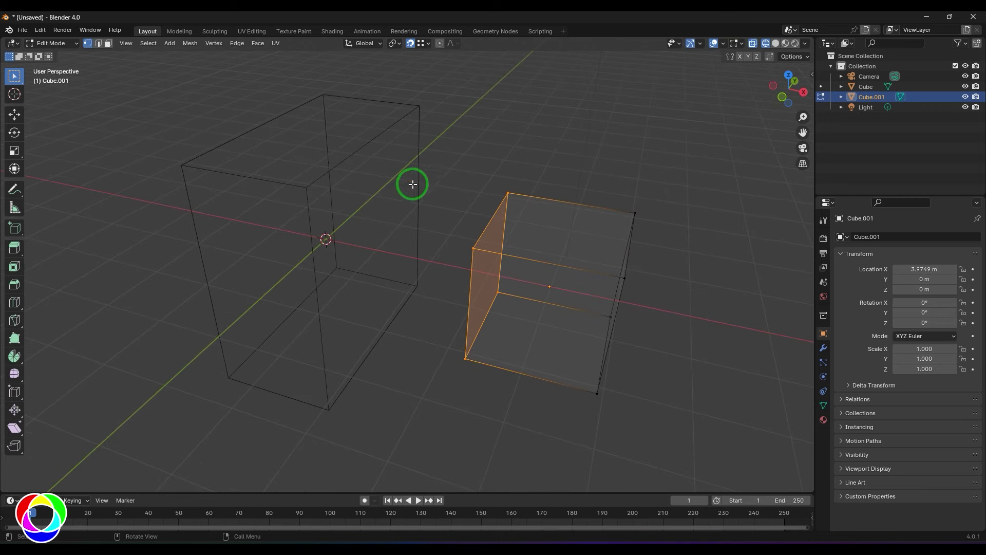
key(alt+z)
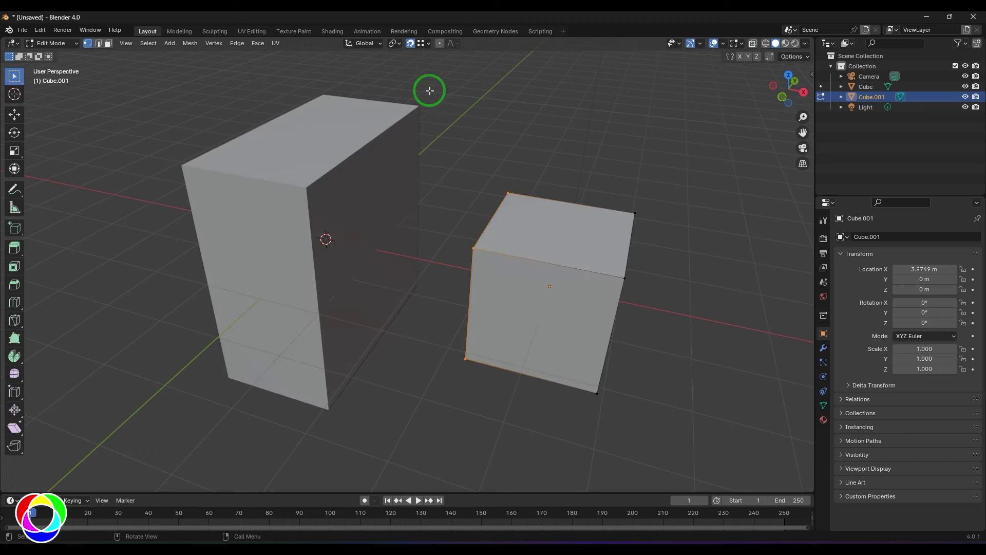
Snap the selected face by its closest corner to the block's top negative Y vertex, and undo the move
click(428, 44)
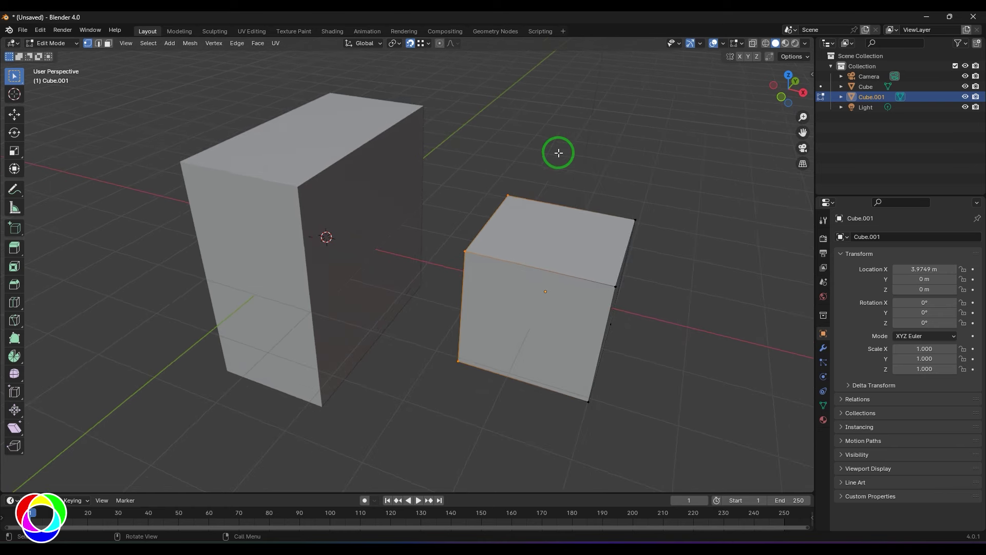
key(g)
click(300, 189)
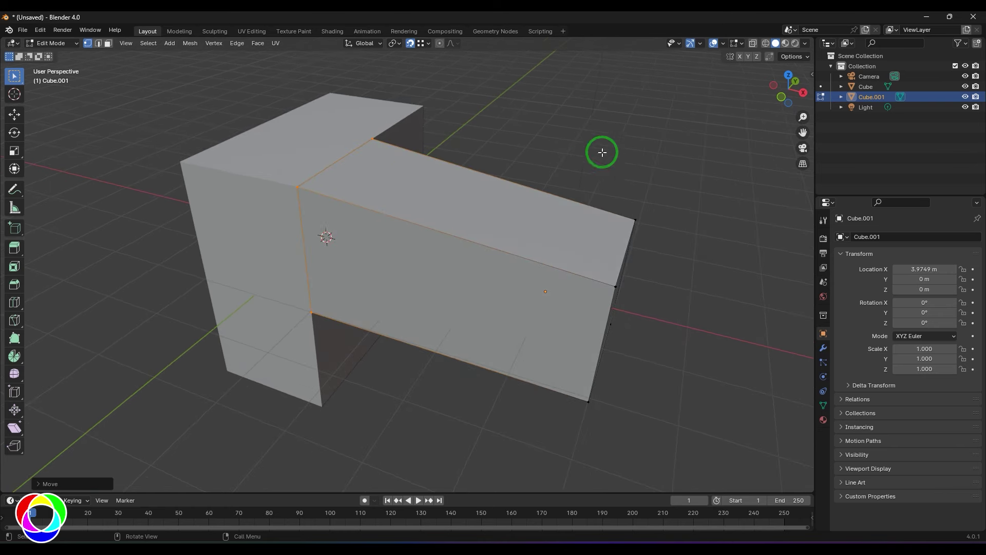
middle_drag(599, 150, 521, 156)
key(ctrl+z)
Set the snap base to Center, snap the selected face's center to the block's top negative Y vertex, and undo the move
click(429, 43)
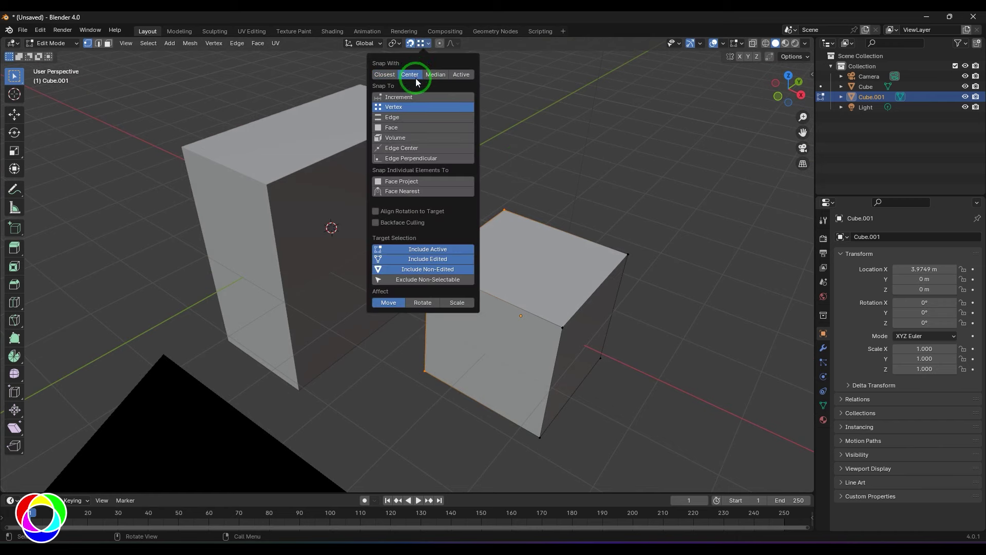
key(g)
click(269, 191)
middle_drag(269, 192, 581, 185)
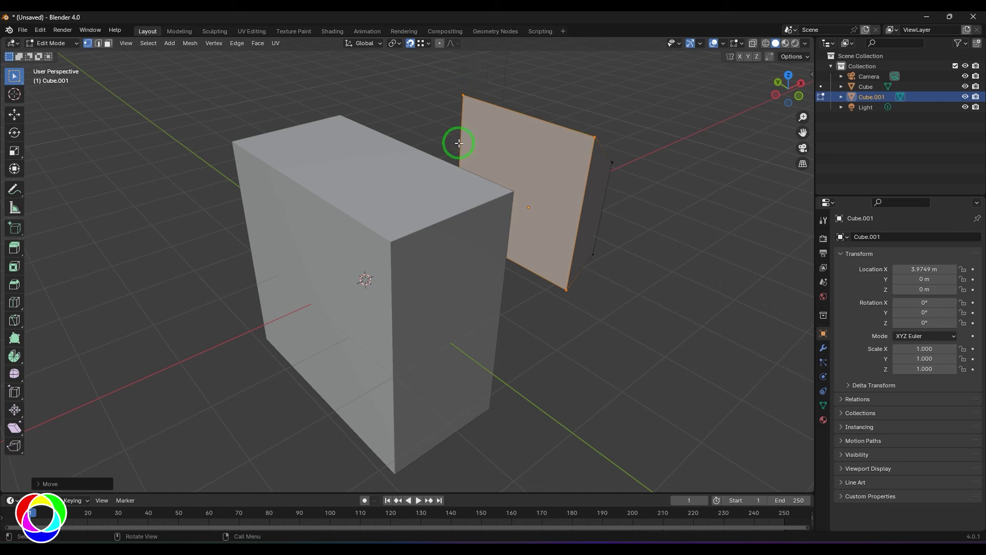
middle_drag(492, 158, 429, 36)
Set the snap base to Median, snap the selected face's median point to the block's top negative Y vertex, and undo the move
click(428, 41)
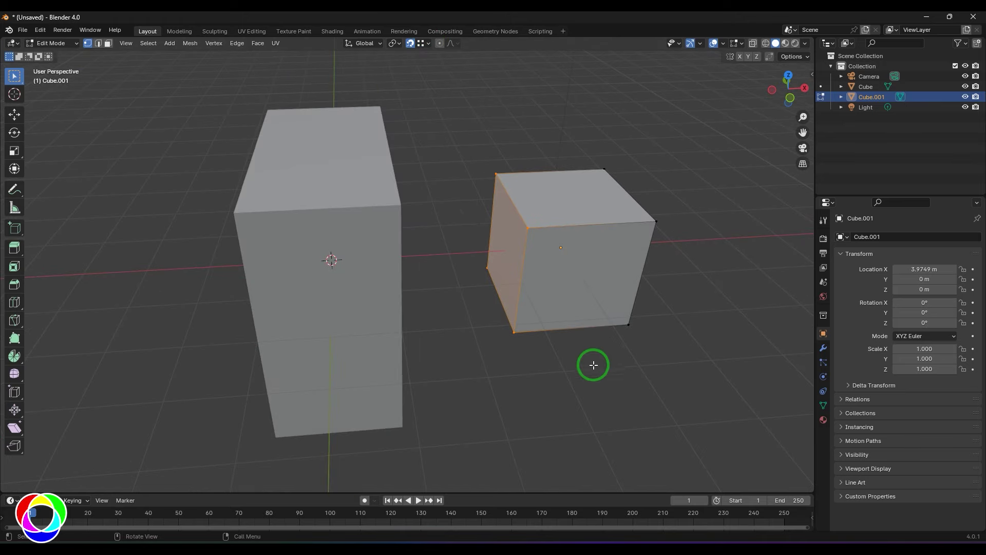
middle_drag(590, 362, 584, 355)
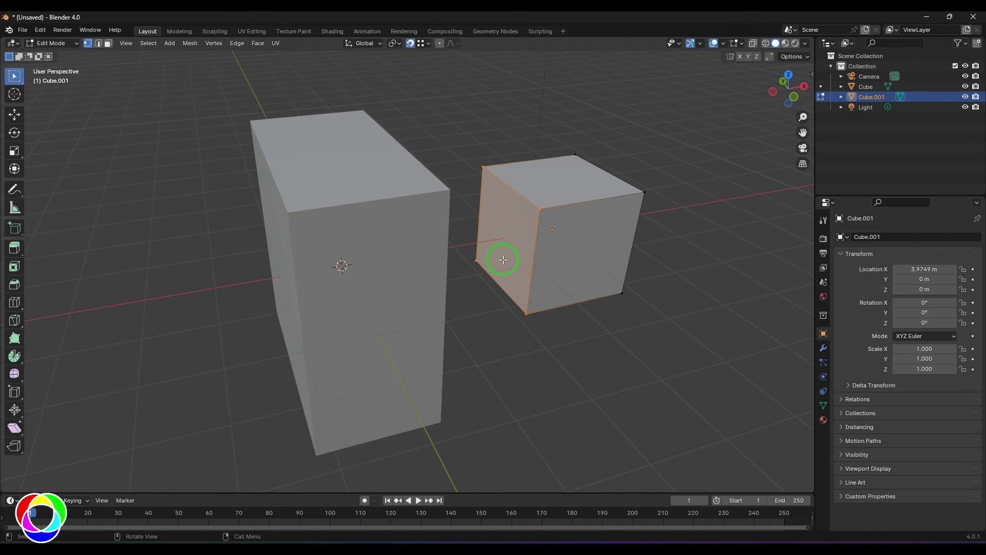
middle_drag(621, 260, 613, 264)
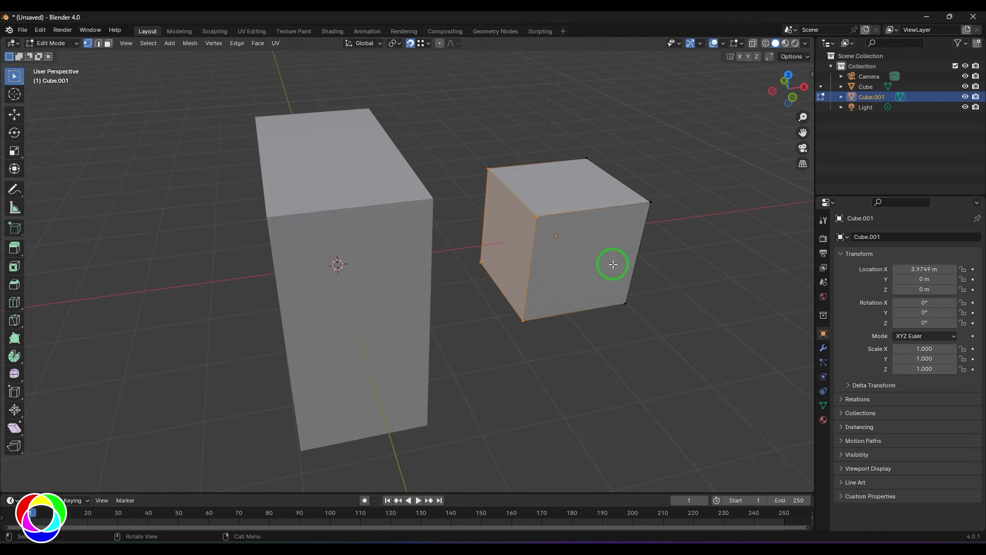
middle_drag(553, 279, 547, 282)
key(g)
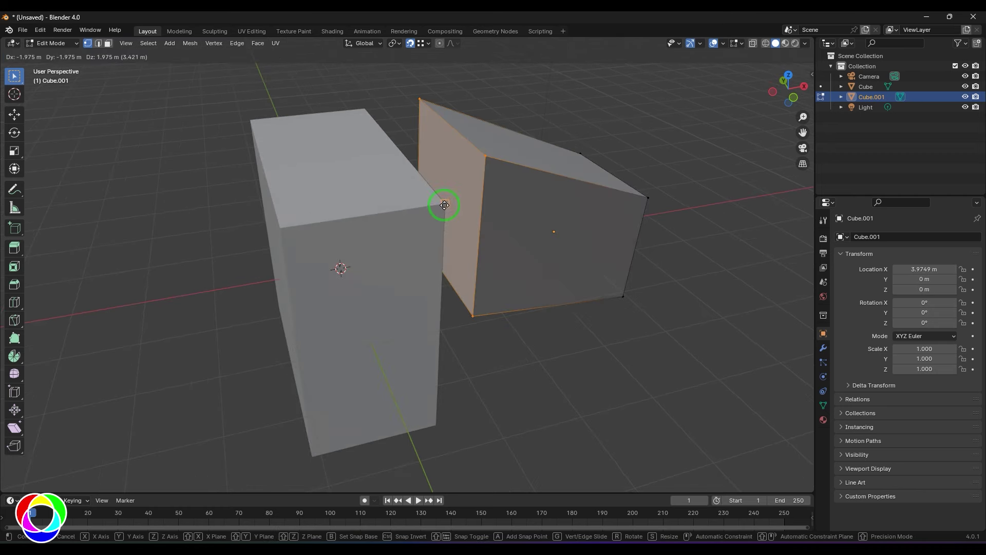
click(445, 204)
middle_drag(633, 342, 597, 324)
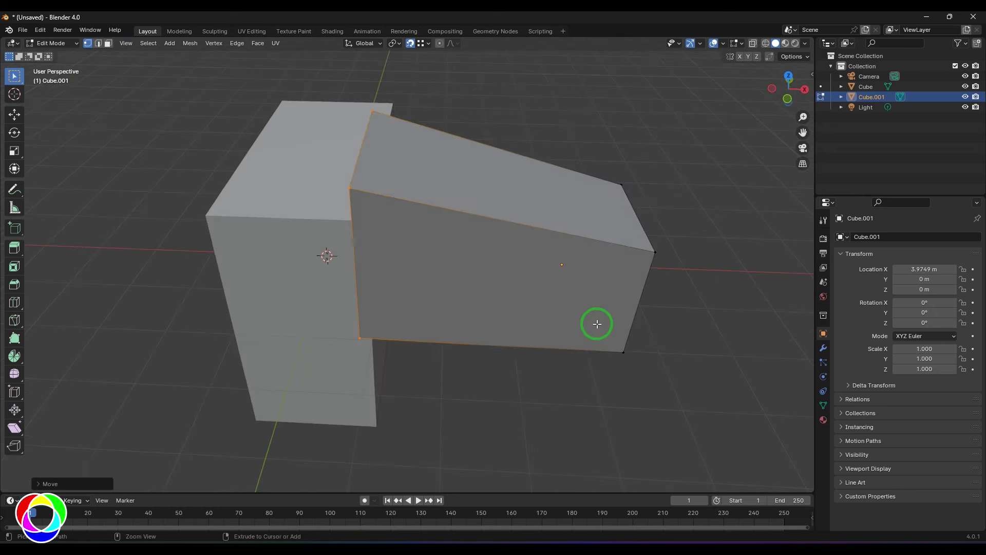
key(ctrl+z)
Set the snap base to Active, snap the face by its bottom positive Y vertex to the block's top negative Y vertex, and undo the move
click(424, 43)
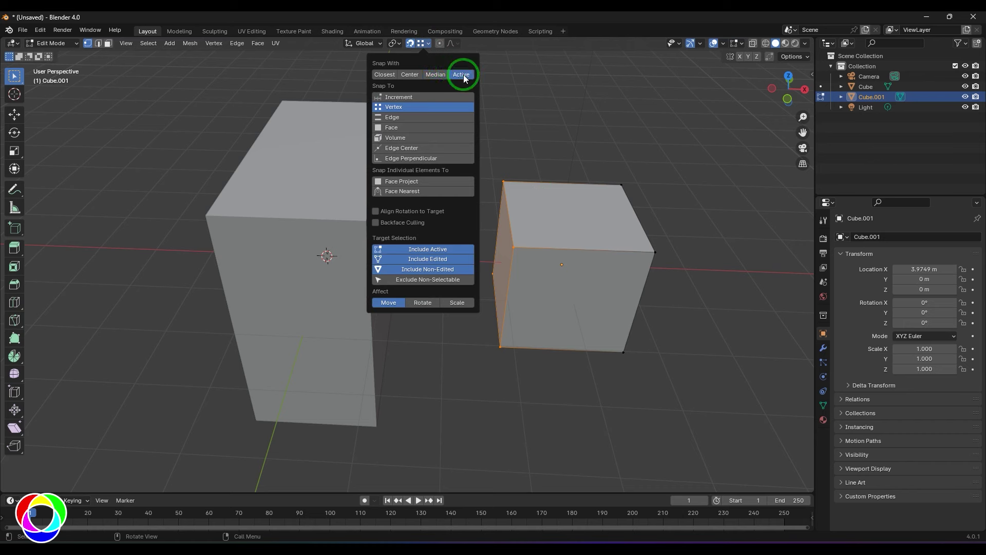
middle_drag(612, 432, 590, 394)
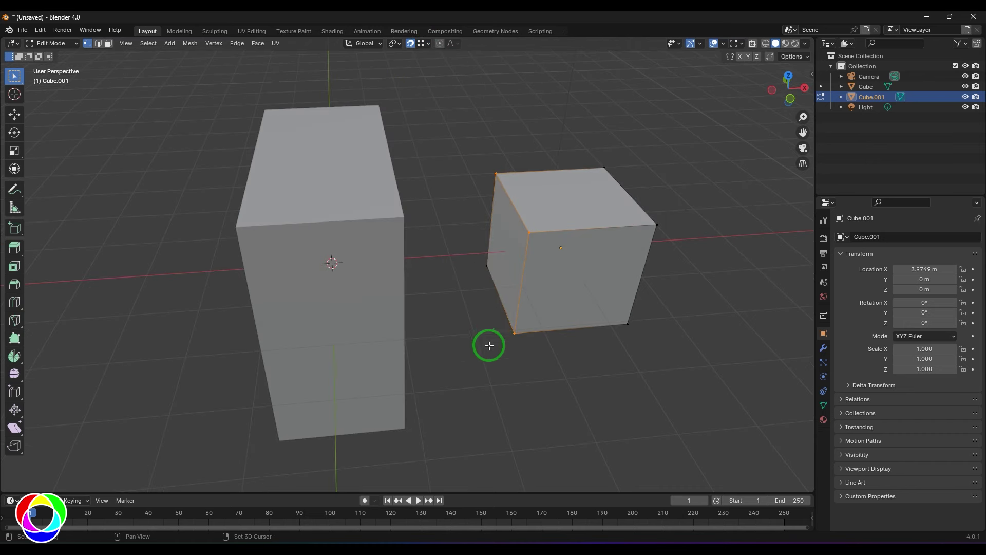
middle_drag(516, 359, 545, 362)
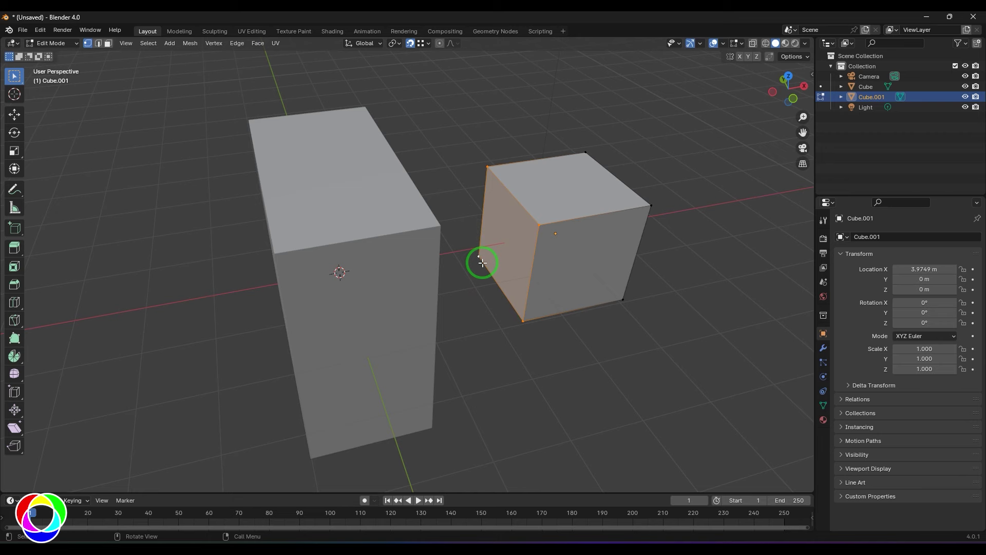
key(g)
click(435, 226)
middle_drag(435, 226, 584, 414)
scroll(522, 226, down, 4)
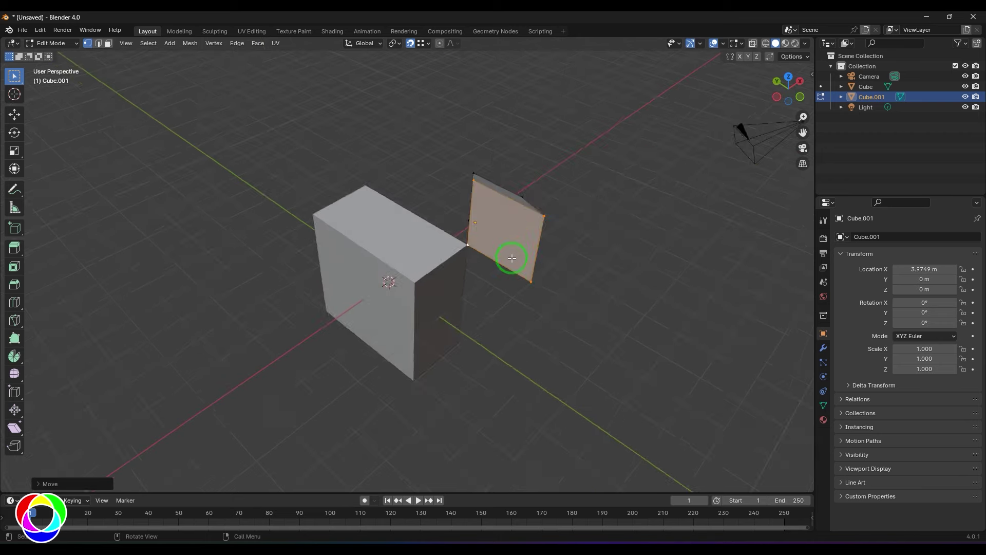
mouse_move(510, 259)
middle_down()
mouse_move(575, 258)
mouse_move(502, 249)
middle_up()
scroll(502, 249, up, 3)
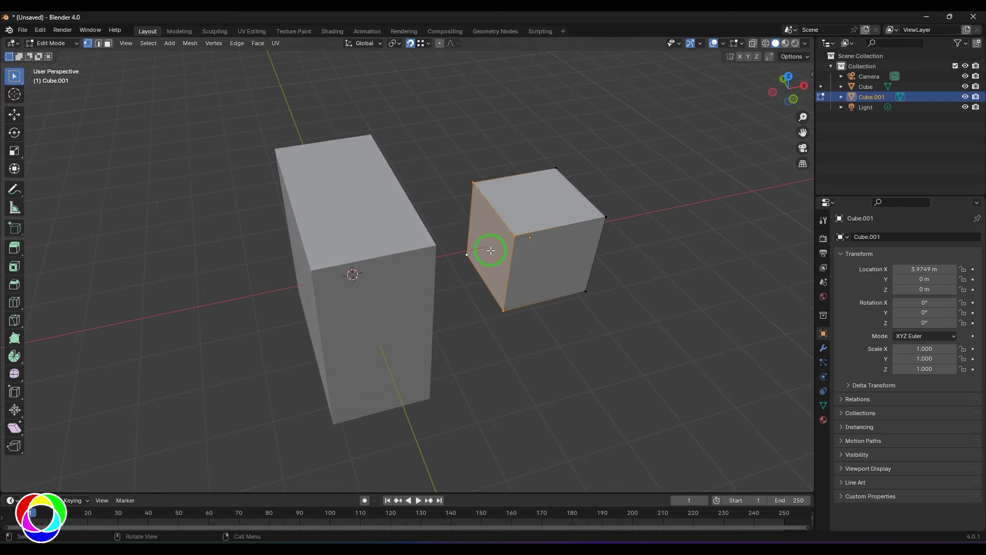
Make the face's top negative Y vertex active, snap it to the block's bottom negative Y vertex, and undo the move
shift+click(514, 246)
shift+click(516, 236)
middle_drag(469, 361, 418, 388)
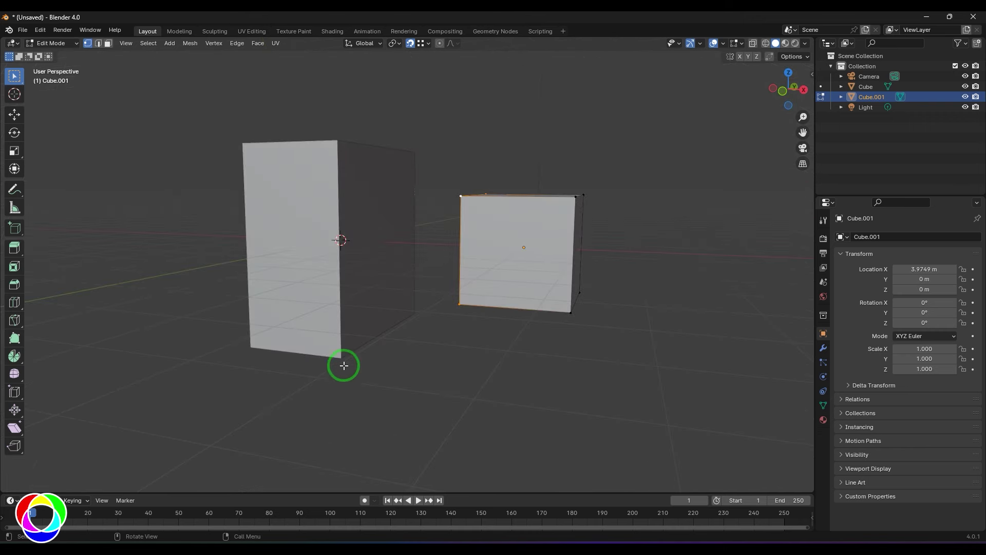
key(g)
click(349, 351)
middle_drag(500, 425, 516, 370)
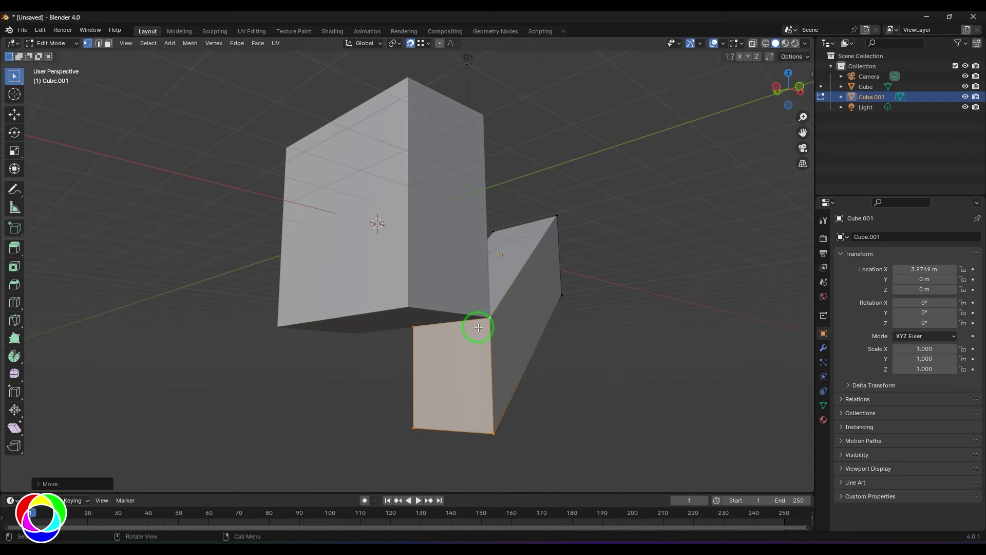
middle_drag(621, 352, 583, 374)
key(ctrl+z)
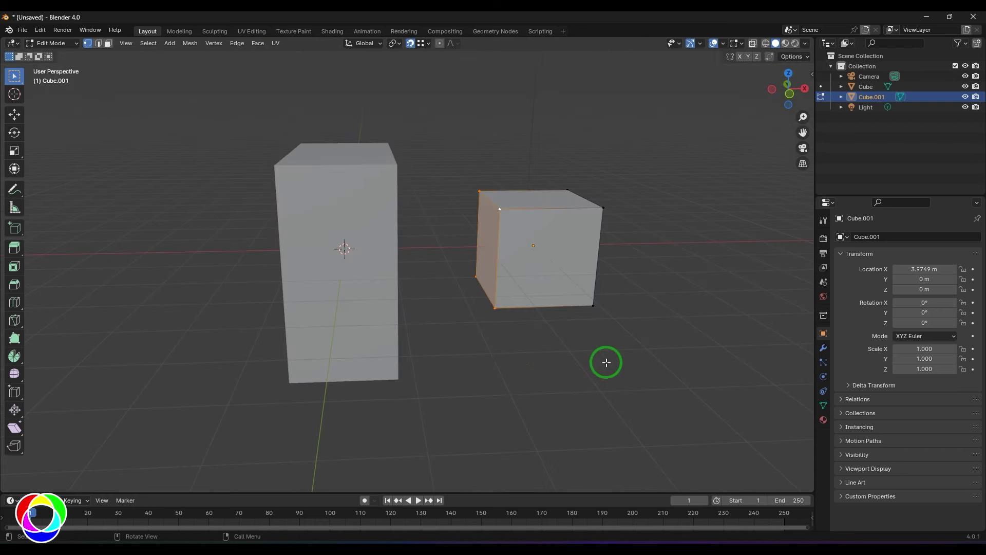
Set the snap target to Edge and enter Edit Mode on the smaller cube
middle_drag(632, 351, 619, 343)
click(429, 44)
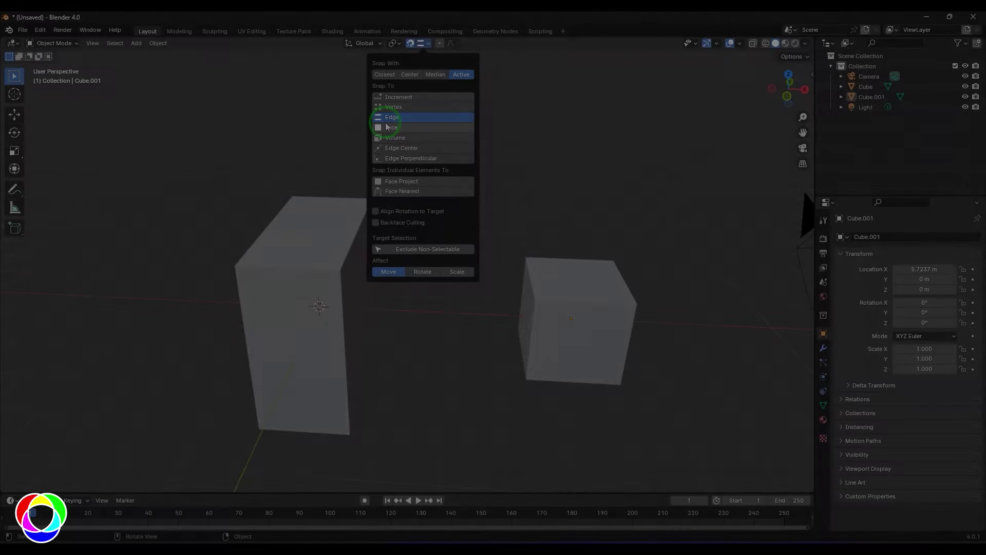
click(389, 119)
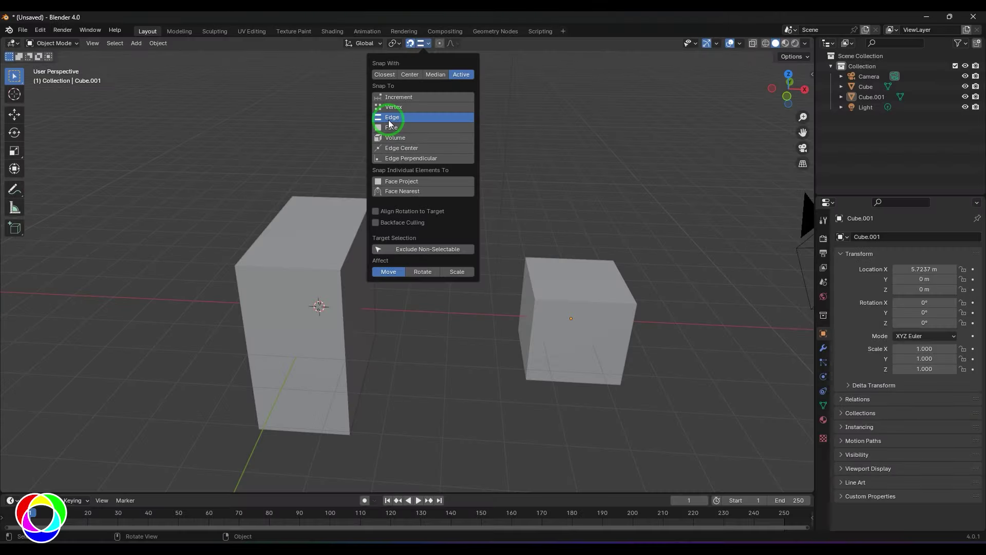
click(587, 310)
key(Tab)
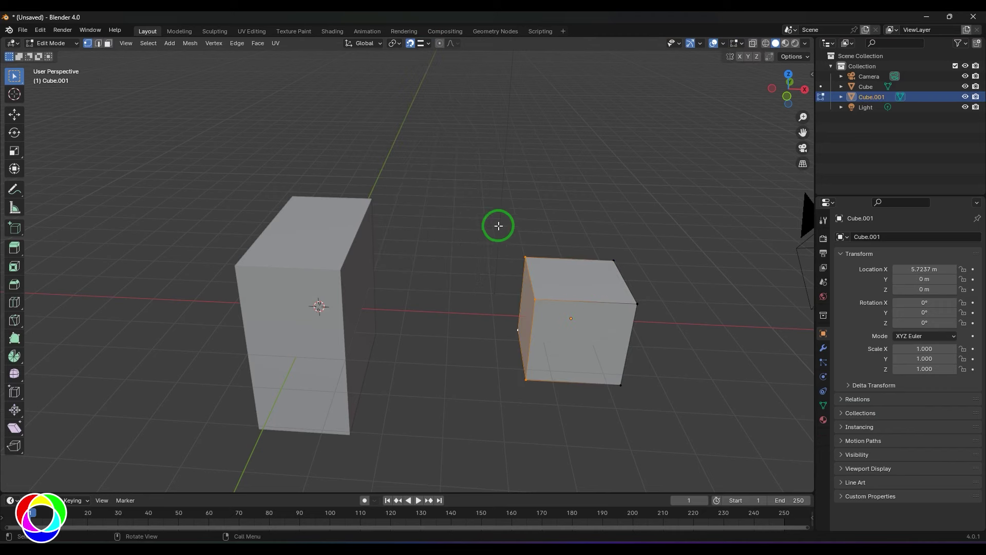
key(g)
right_click(514, 385)
middle_drag(485, 378, 464, 377)
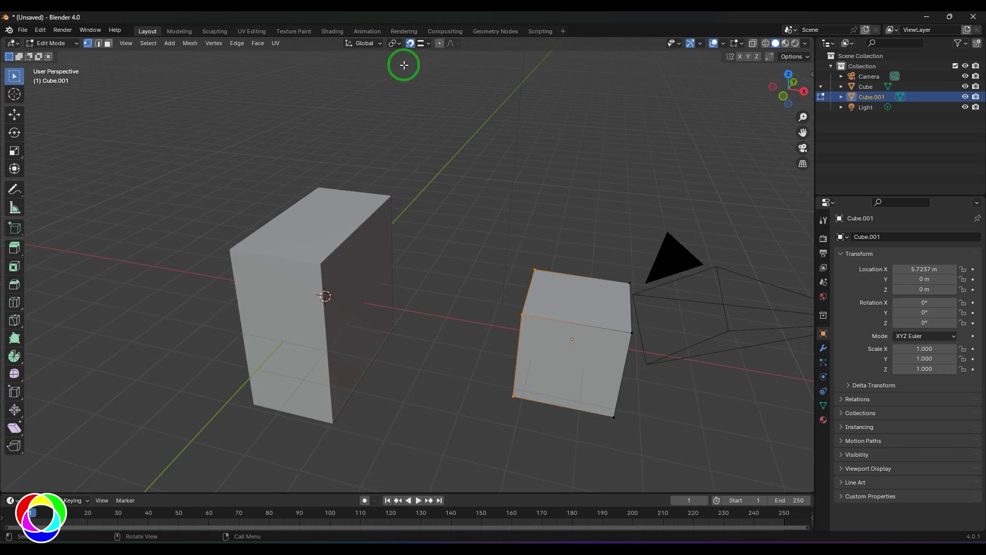
Set the snap base to Closest, snap the selected face onto the block's top edge facing the smaller cube, and undo the move
click(427, 43)
click(387, 75)
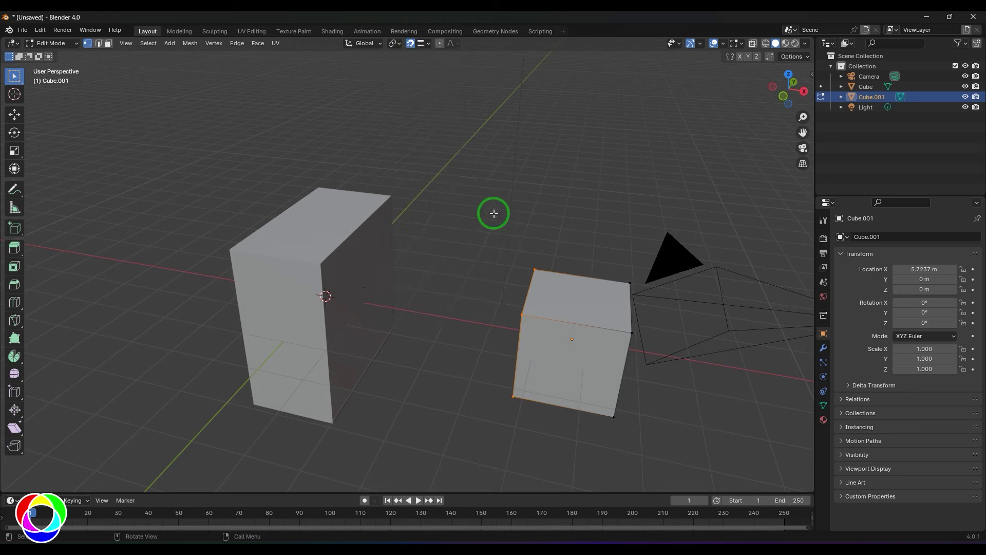
mouse_move(493, 214)
middle_down()
mouse_move(511, 214)
mouse_move(503, 217)
middle_up()
key(g)
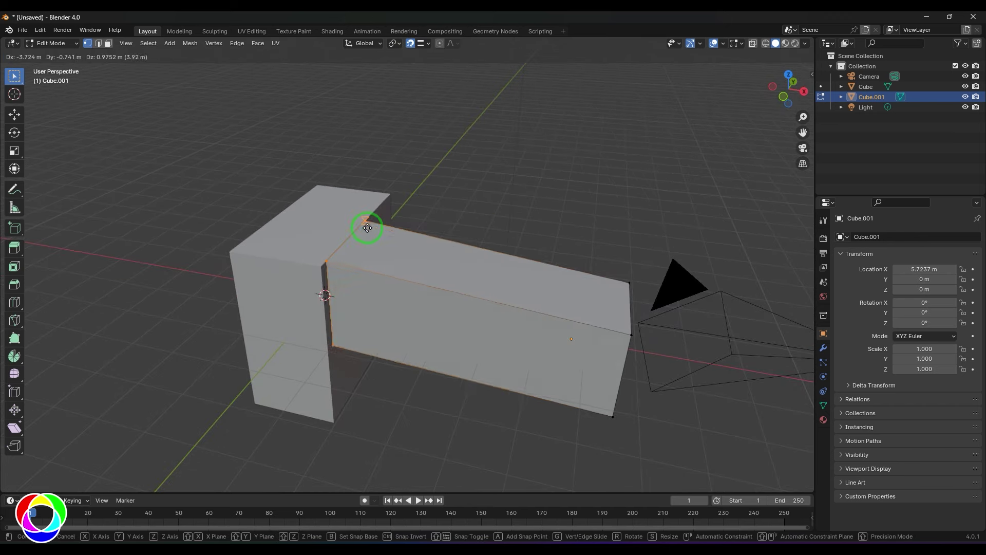
click(372, 219)
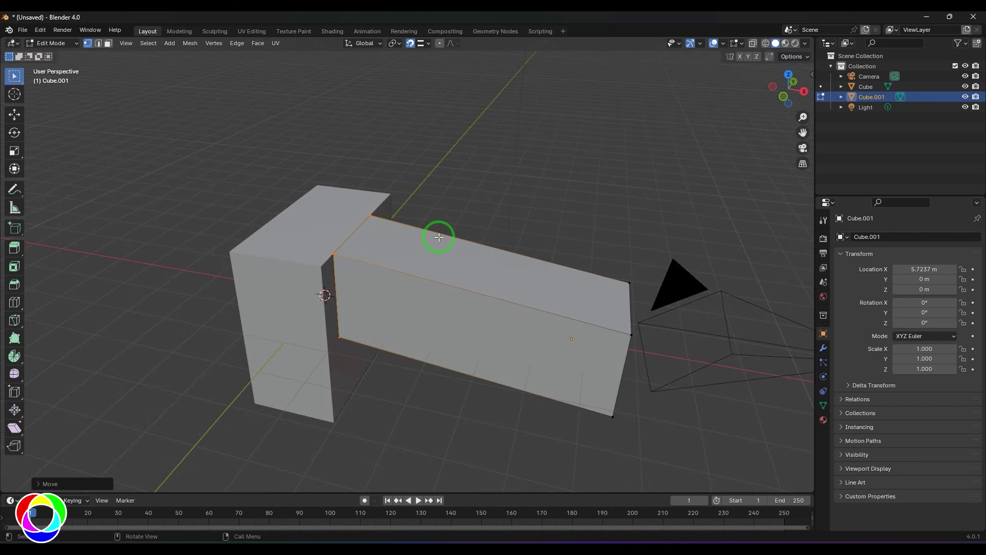
middle_drag(439, 239, 379, 242)
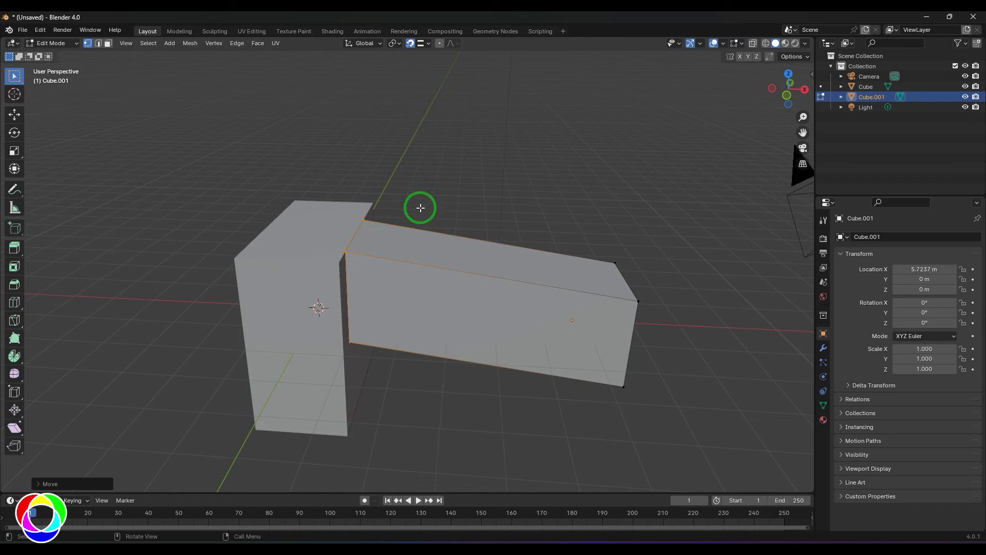
mouse_move(418, 207)
middle_down()
mouse_move(456, 196)
mouse_move(428, 196)
middle_up()
key(ctrl+z)
Set the snap base to Center, snap the selected face onto the block's top edge facing the smaller cube, and undo the move
click(427, 43)
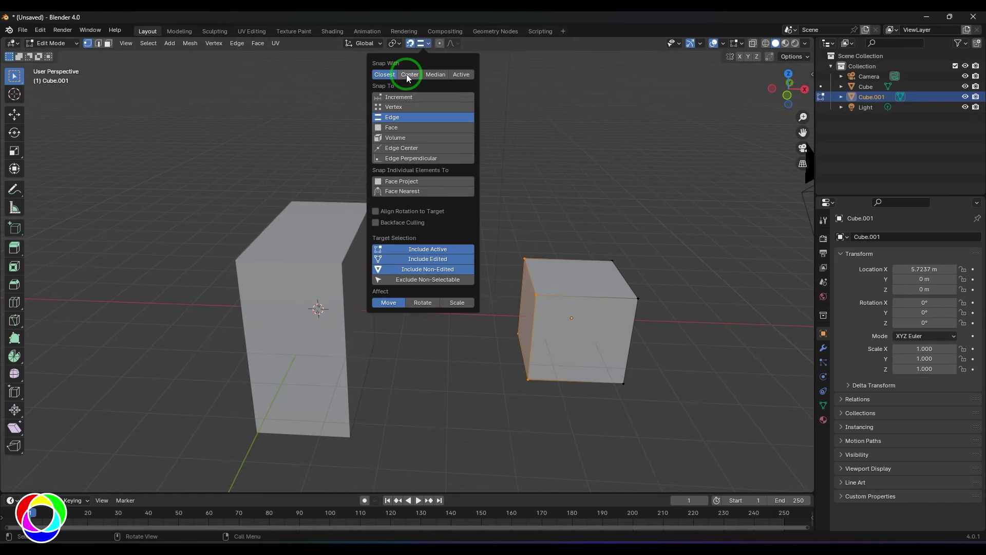
middle_drag(589, 223, 537, 223)
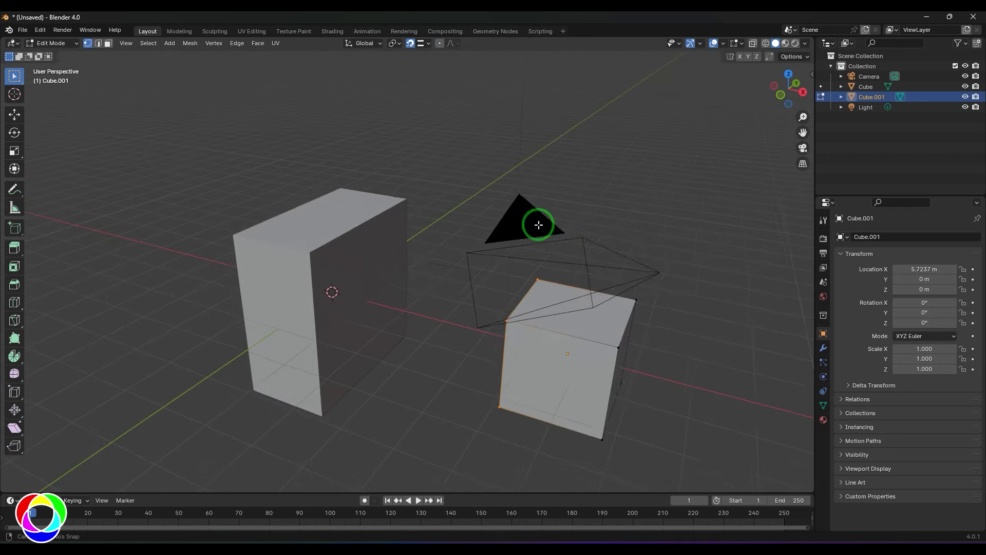
key(g)
click(346, 227)
middle_drag(346, 227, 450, 262)
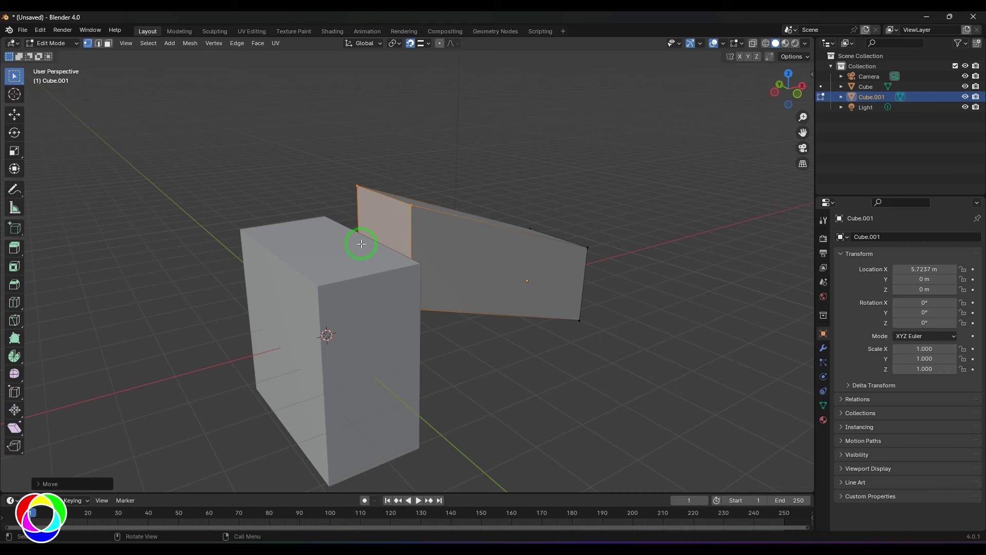
key(ctrl+z)
middle_drag(390, 219, 392, 164)
Set the snap base to Active and snap the selected face by its active vertex onto an edge of the larger block
click(429, 44)
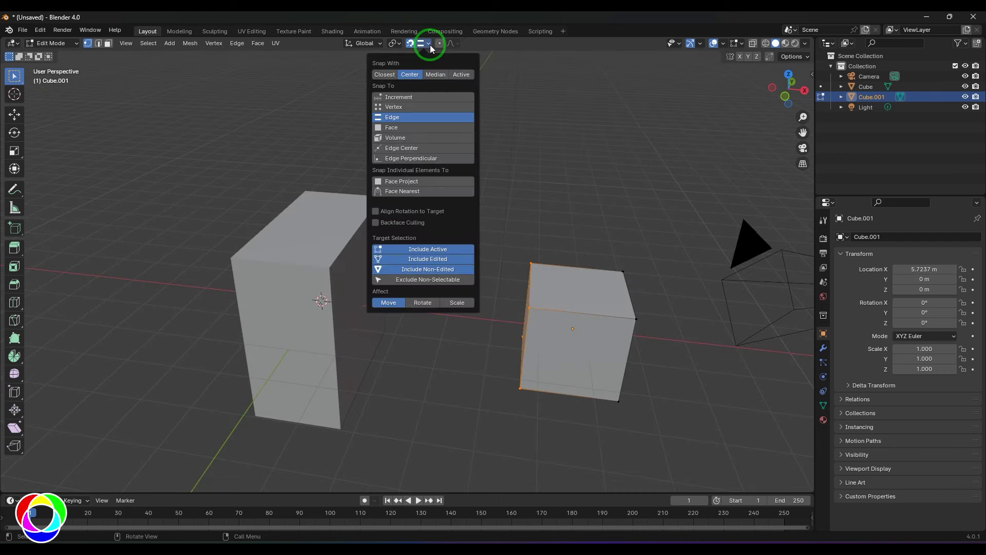
click(460, 75)
middle_drag(542, 301, 594, 264)
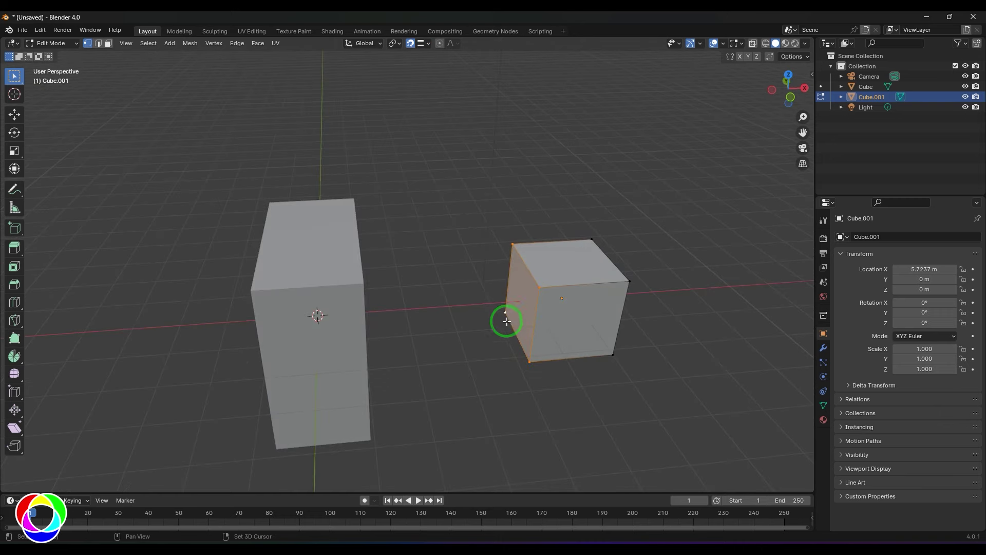
middle_drag(483, 332, 391, 255)
key(g)
click(392, 255)
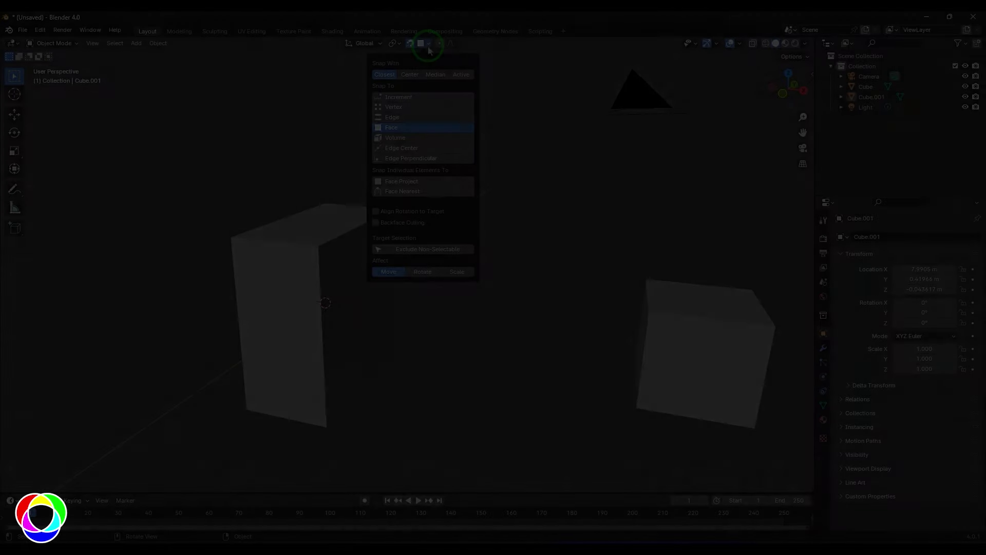
Set the snap target to Face, snap the smaller cube onto the block's face that faces it, and undo the move
click(400, 129)
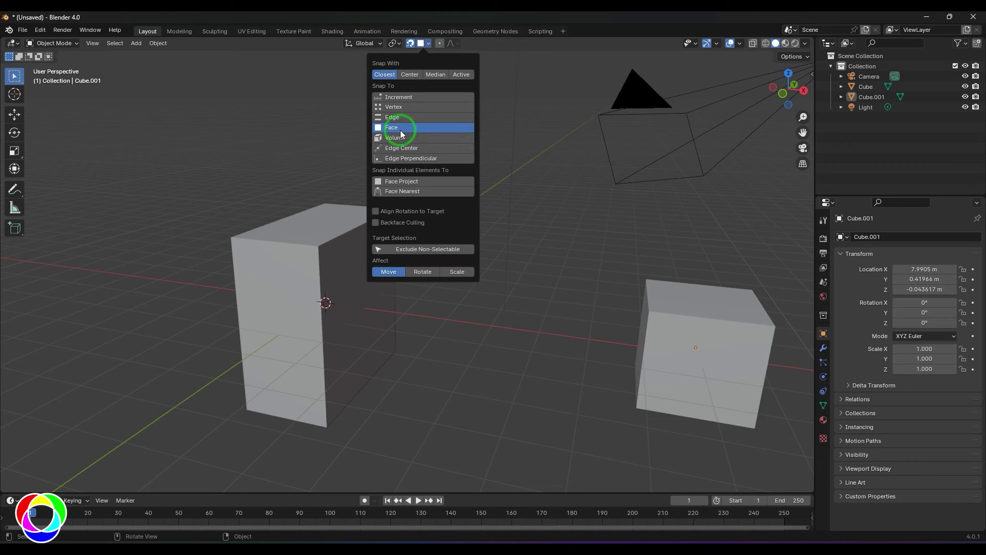
click(610, 385)
click(676, 347)
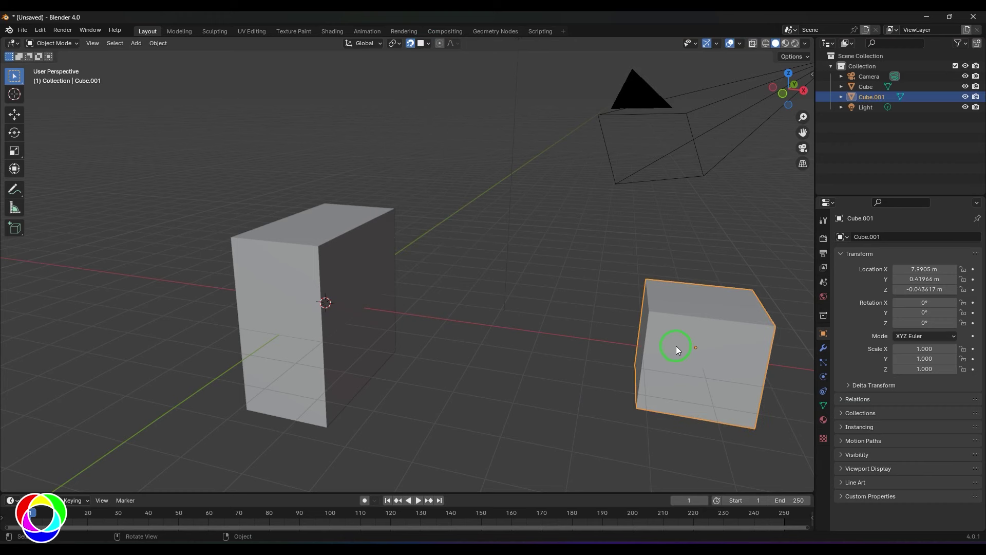
drag(682, 344, 338, 347)
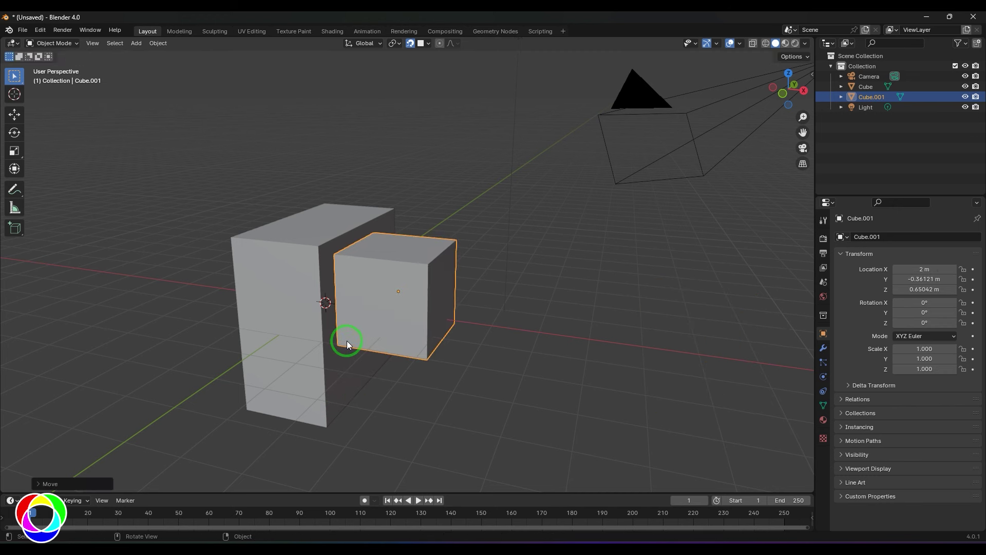
key(ctrl+z)
Enter Edit Mode on the smaller cube, snap its face nearest the block onto the block's facing side, and undo the move
middle_drag(522, 374, 546, 357)
key(Tab)
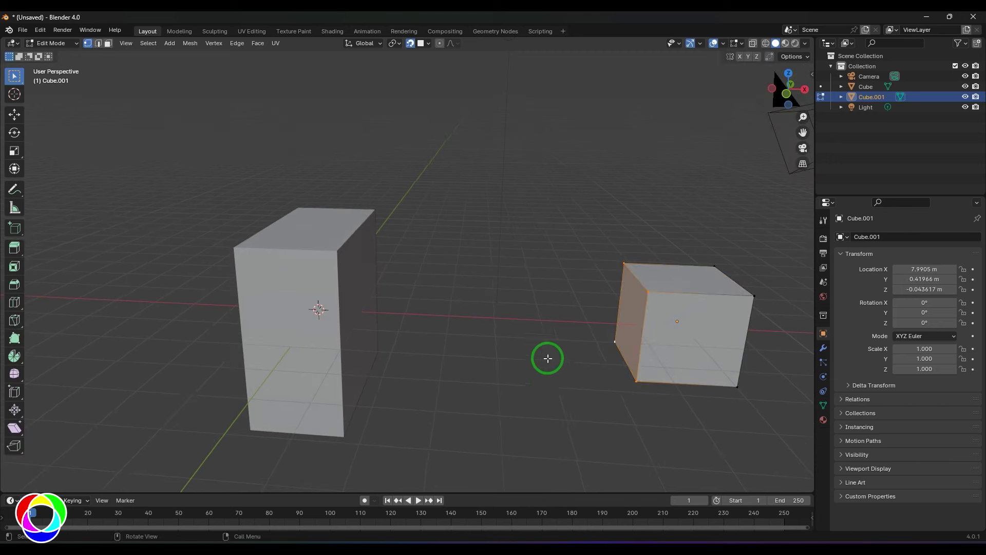
drag(583, 242, 627, 405)
middle_drag(627, 405, 591, 385)
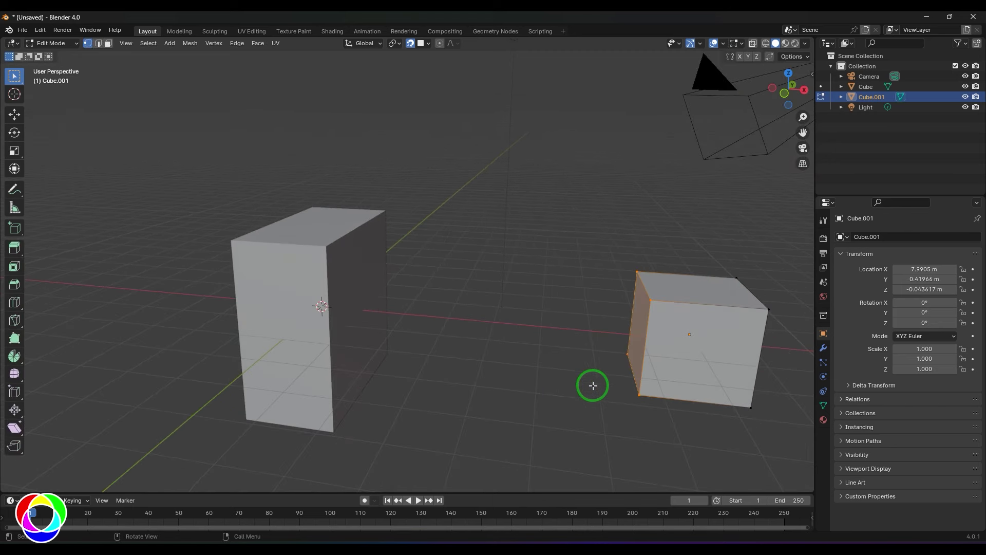
key(g)
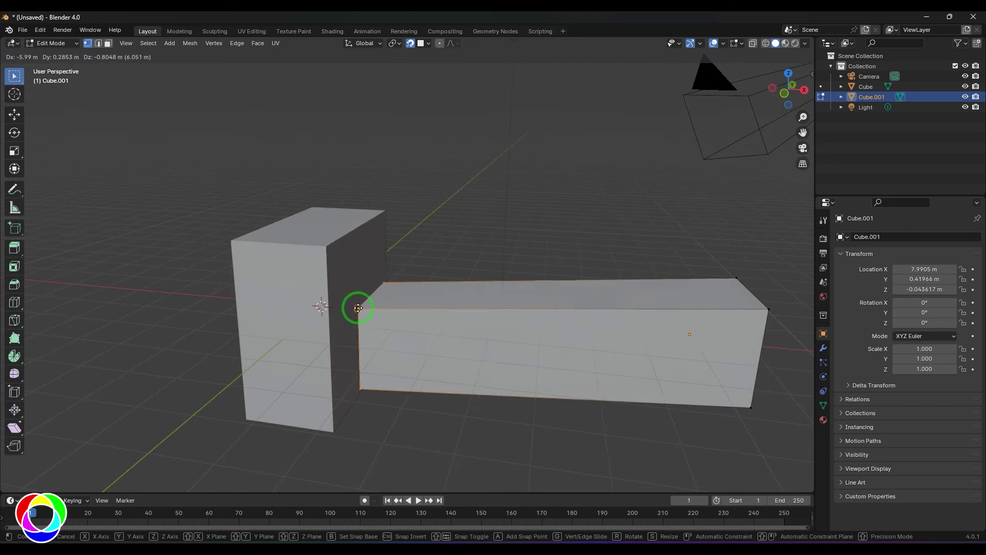
click(346, 285)
key(ctrl+z)
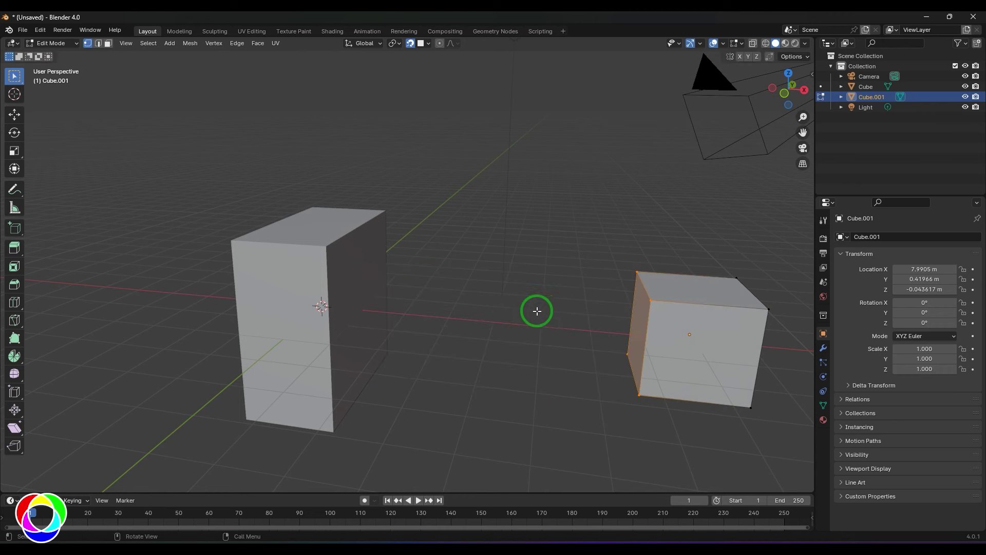
Set the snap base to Center, snap the selected face by its center onto the block's facing side, and undo the move
click(429, 43)
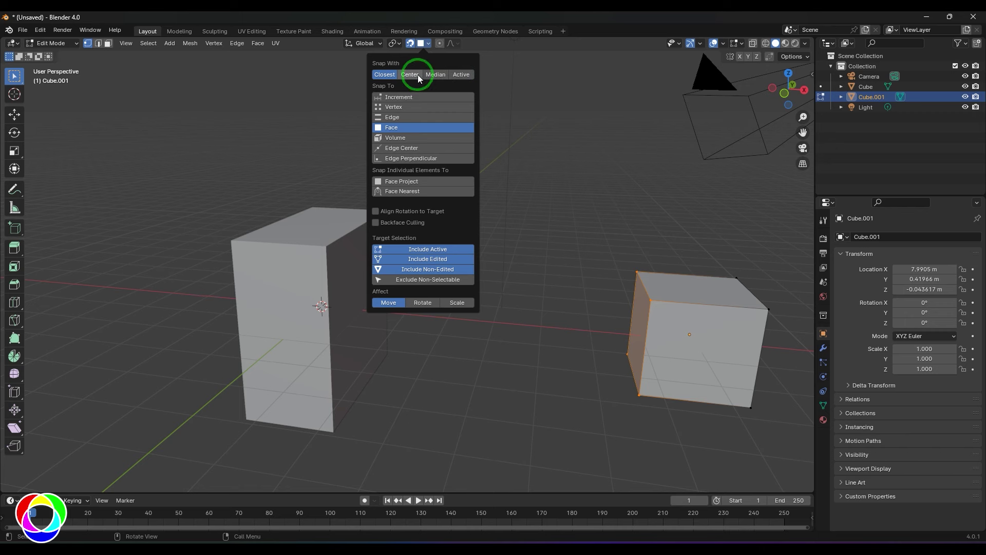
click(419, 78)
key(g)
click(360, 306)
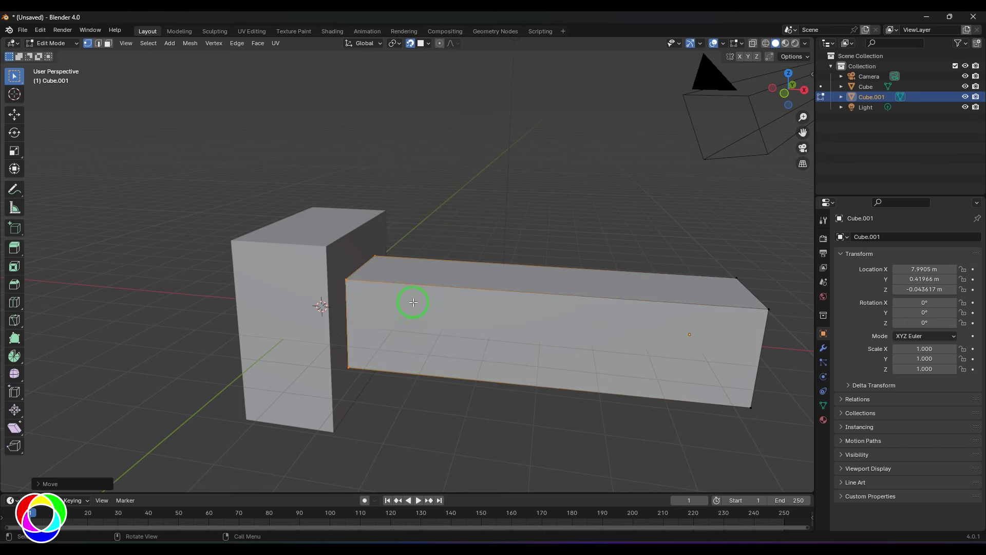
key(ctrl+z)
Set the snap base to Active, snap the face by its top negative Y vertex onto the block's facing side, and undo the move
click(429, 43)
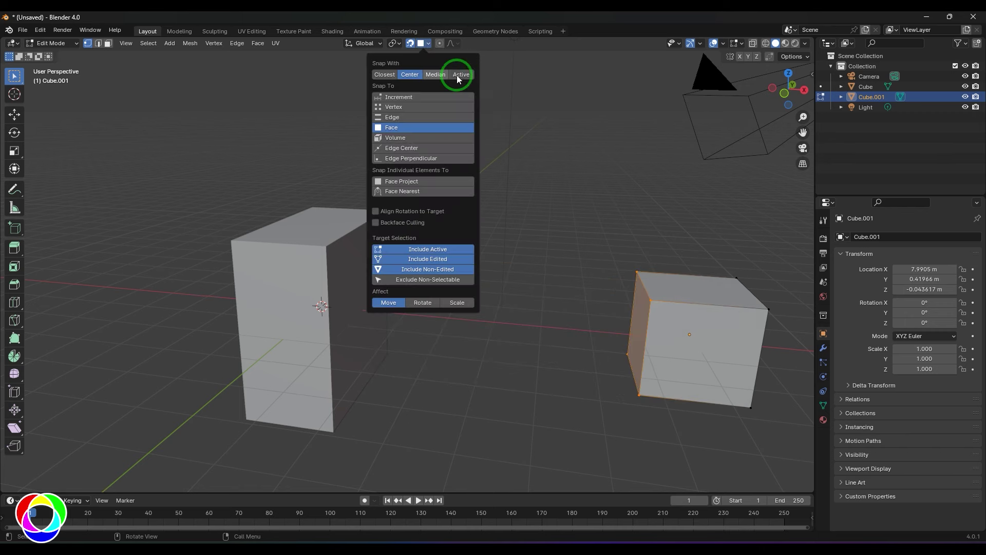
shift+click(644, 302)
shift+click(648, 301)
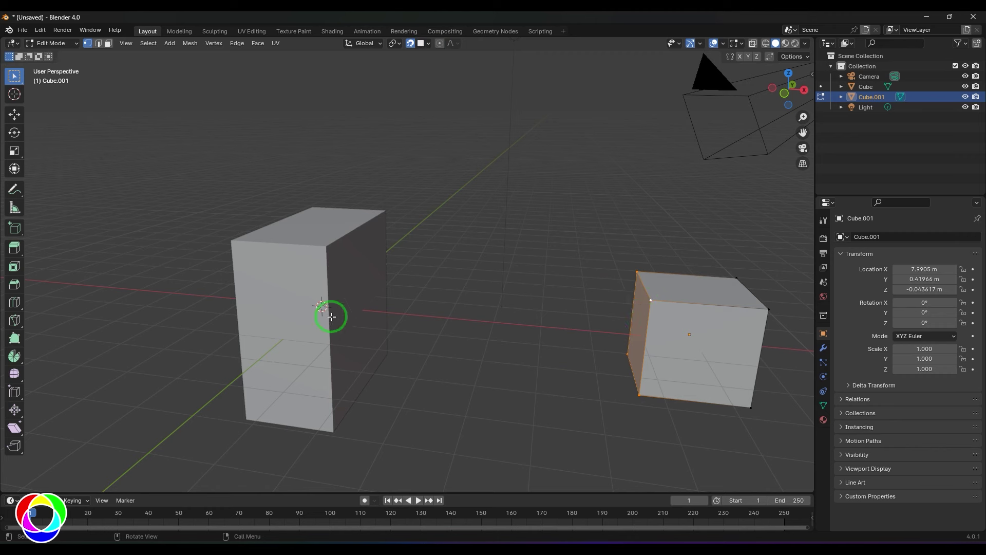
key(g)
click(344, 282)
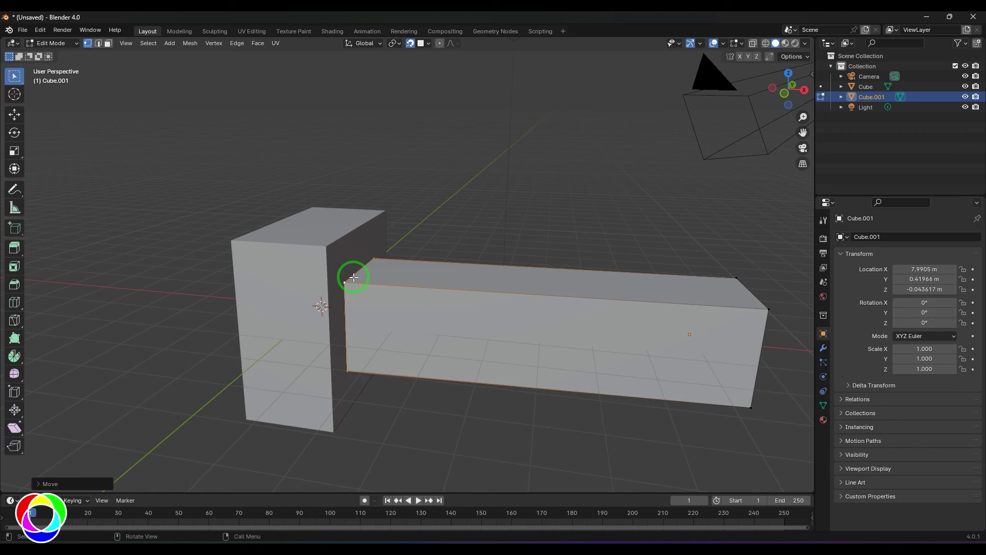
key(ctrl+z)
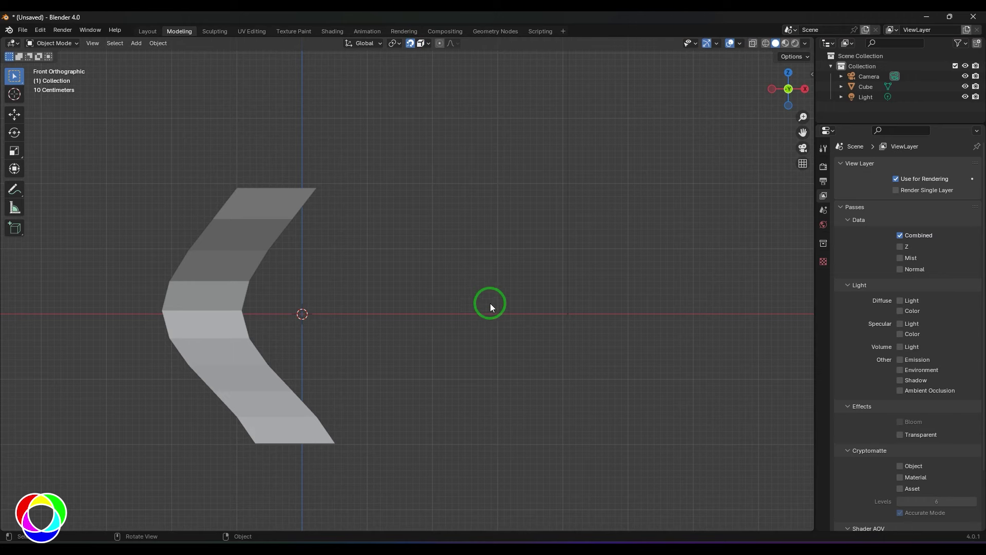
Examine the bent mesh in the front, top and side views and from several perspective angles
middle_drag(490, 304, 475, 361)
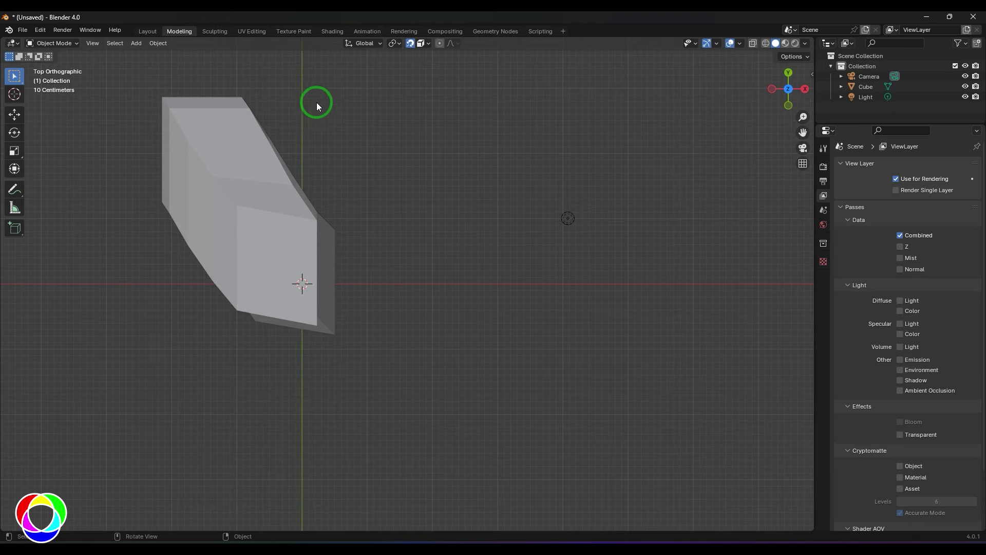
key(KP_1)
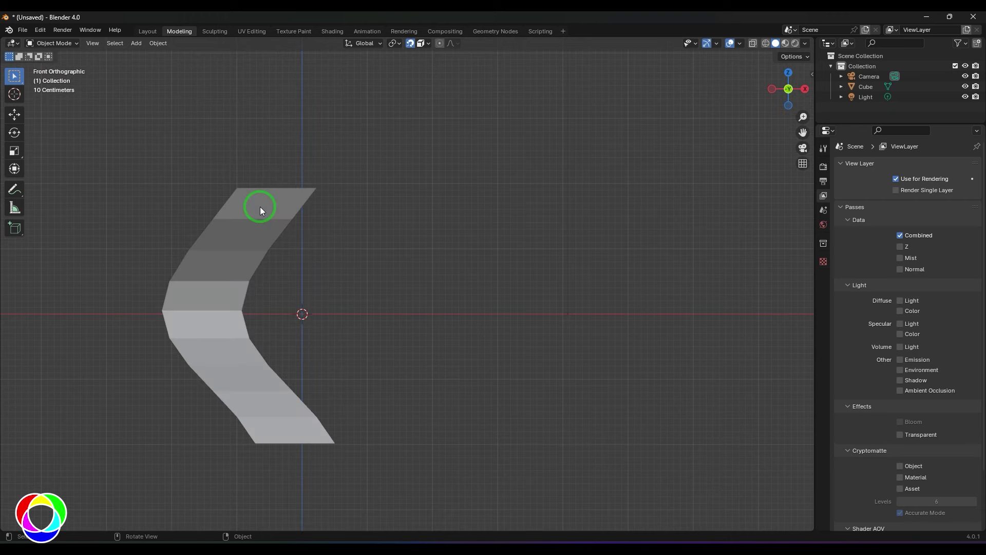
key(ctrl+KP_1)
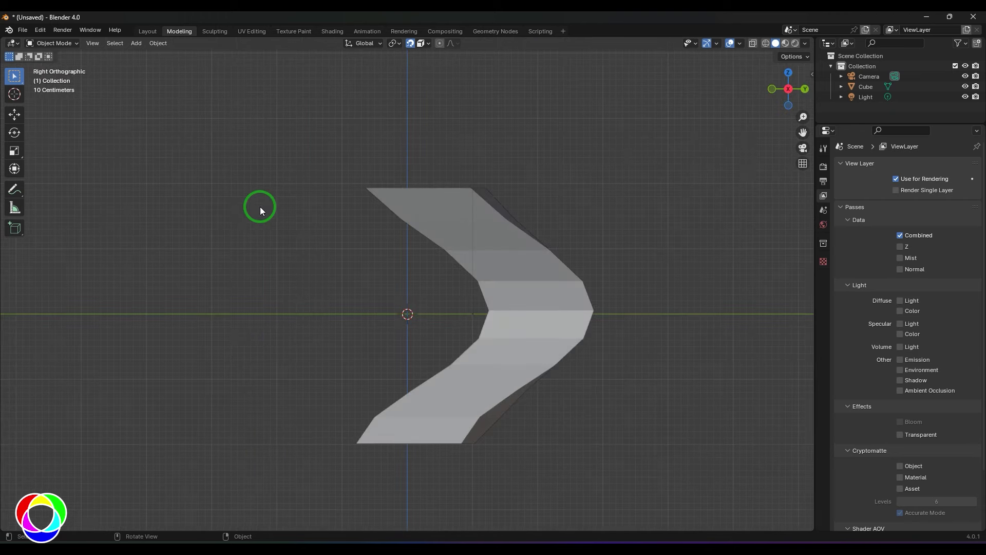
key(KP_1)
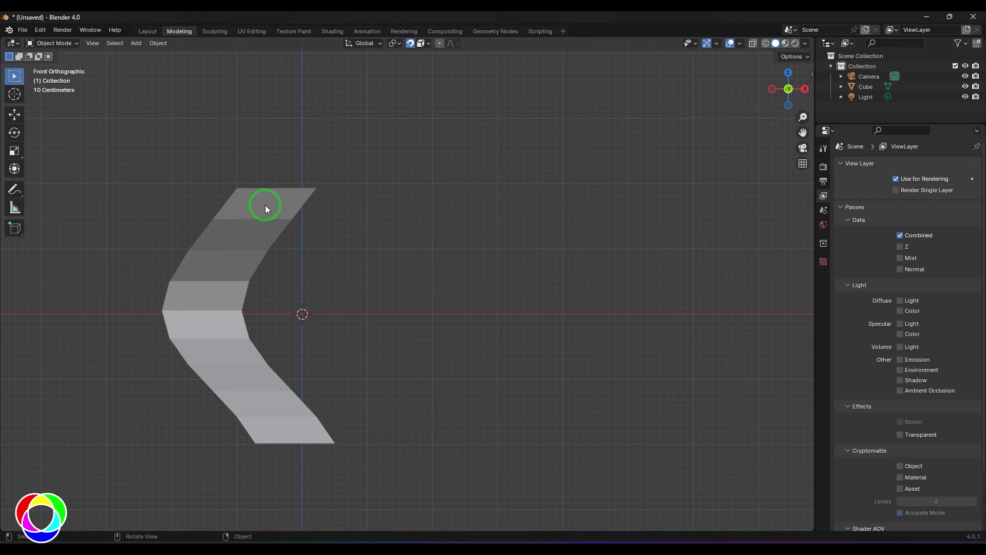
middle_drag(265, 205, 347, 201)
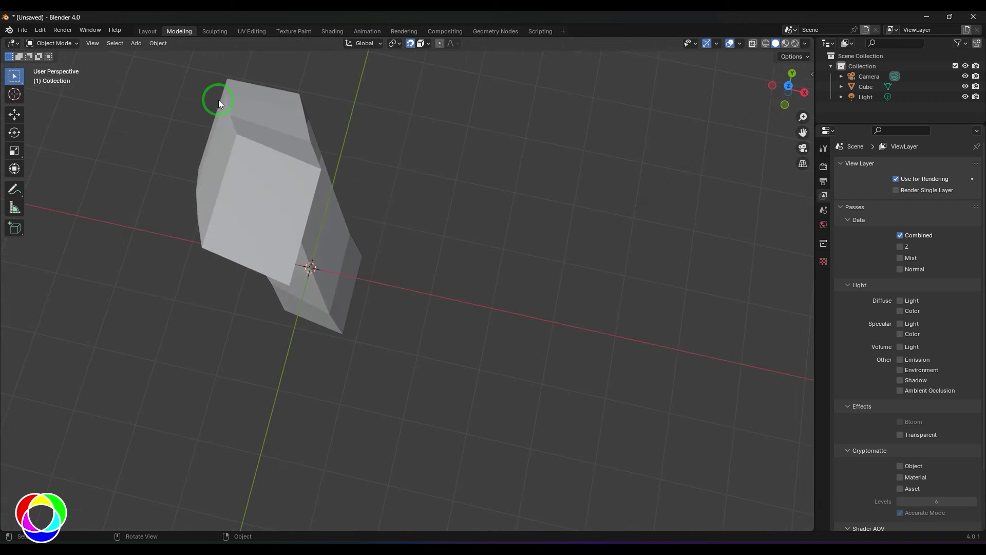
middle_drag(455, 307, 504, 224)
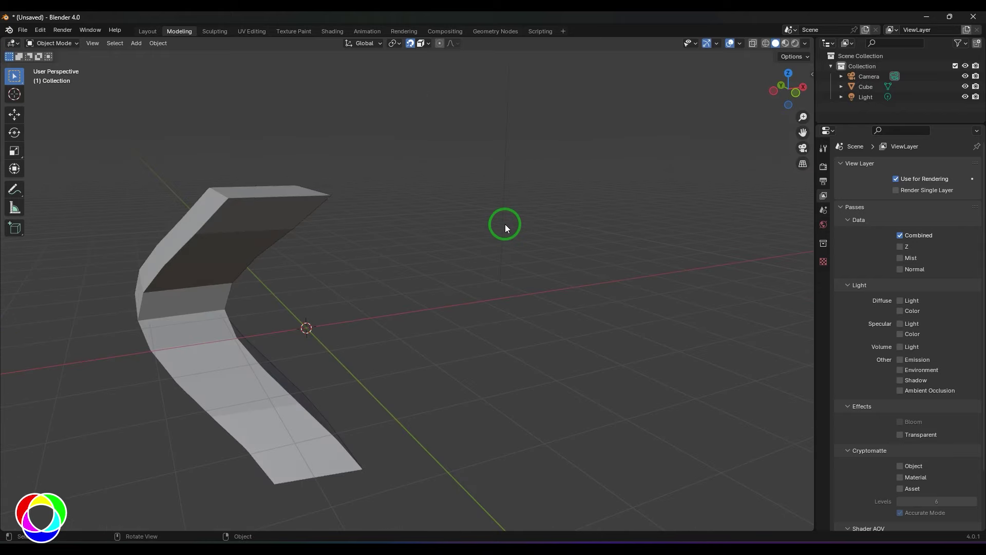
Add a cube in the front view and merge all its vertices at the center in Edit Mode
key(KP_1)
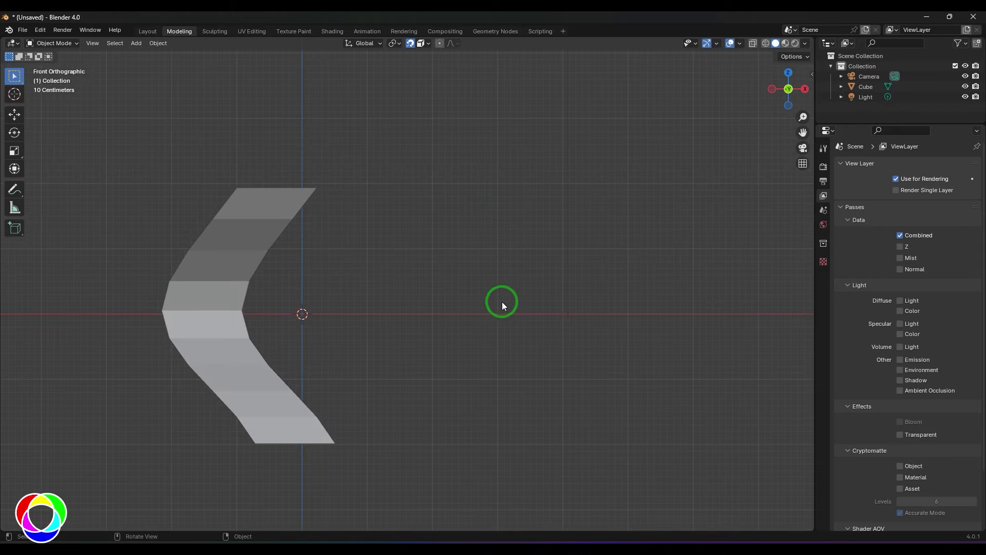
key(shift+a)
click(567, 309)
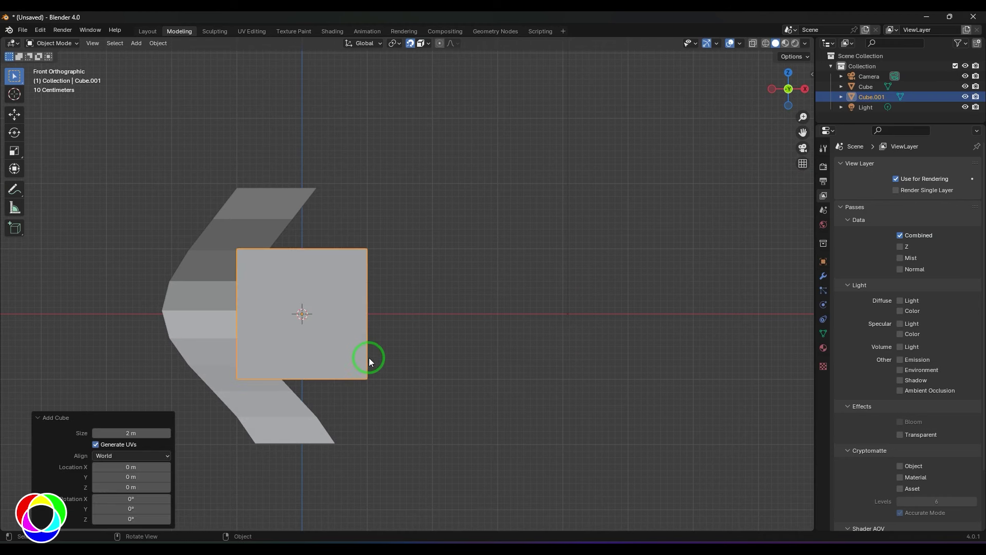
key(Tab)
key(m)
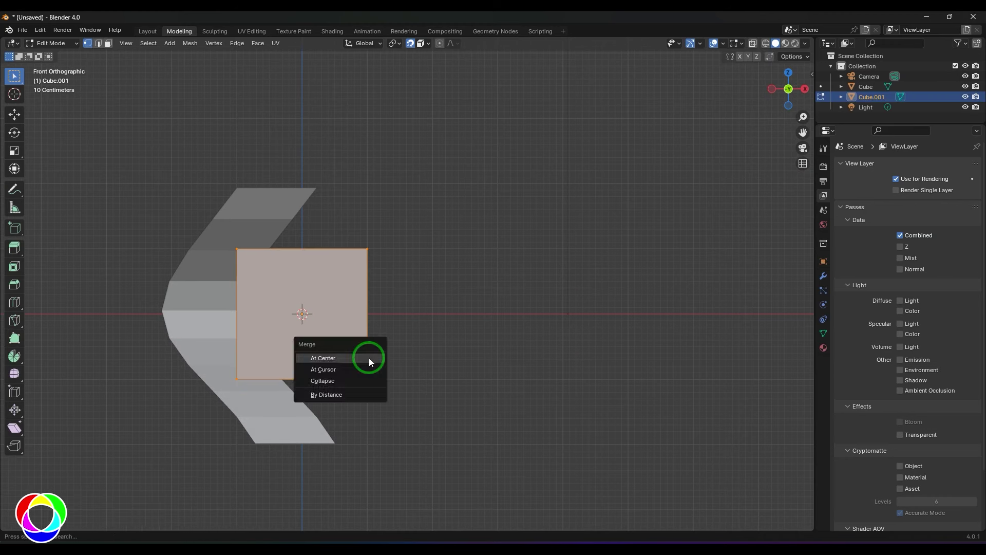
click(322, 358)
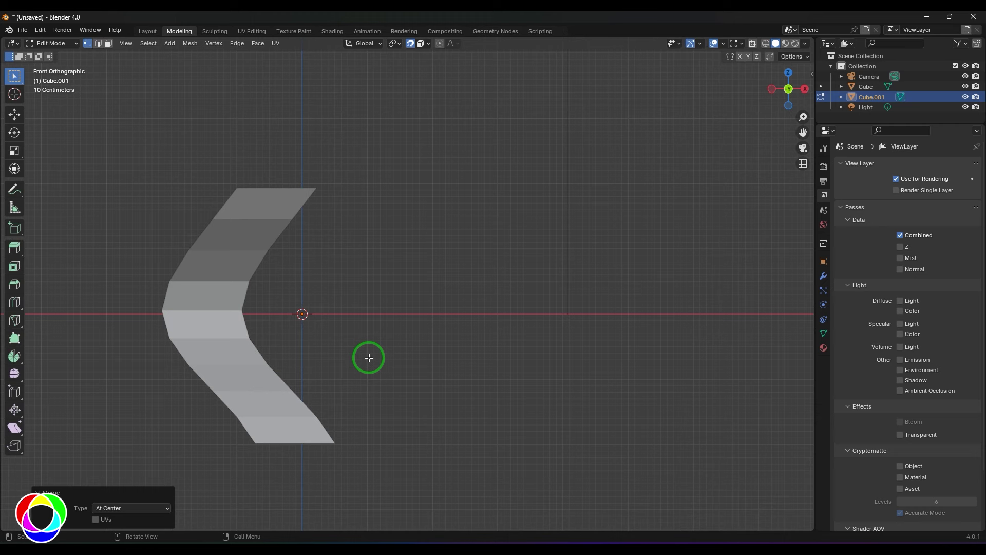
Turn snapping off, move the merged vertex about -0.27 m in X and -1.77 m in Z into the bent mesh's lower end, and show wireframe
click(410, 43)
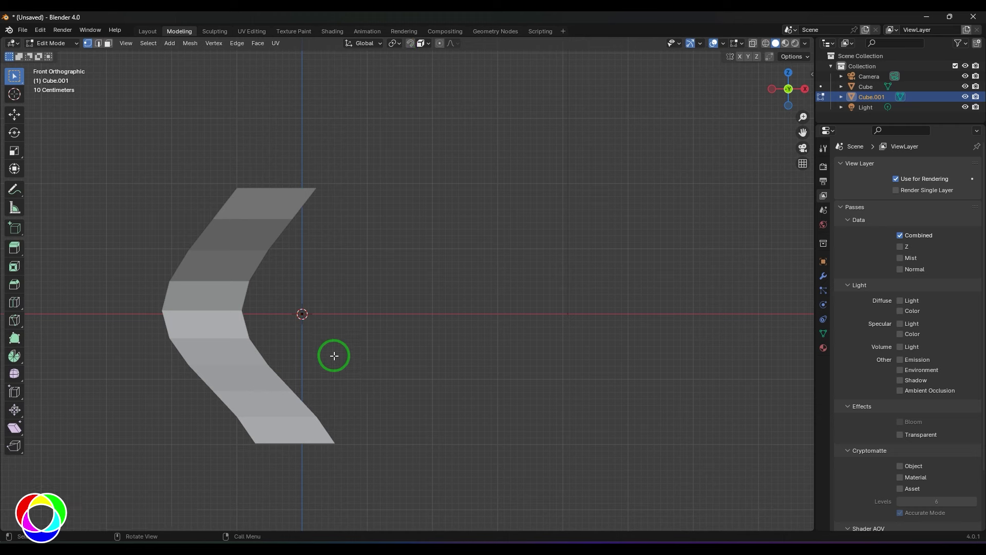
drag(278, 290, 338, 334)
key(g)
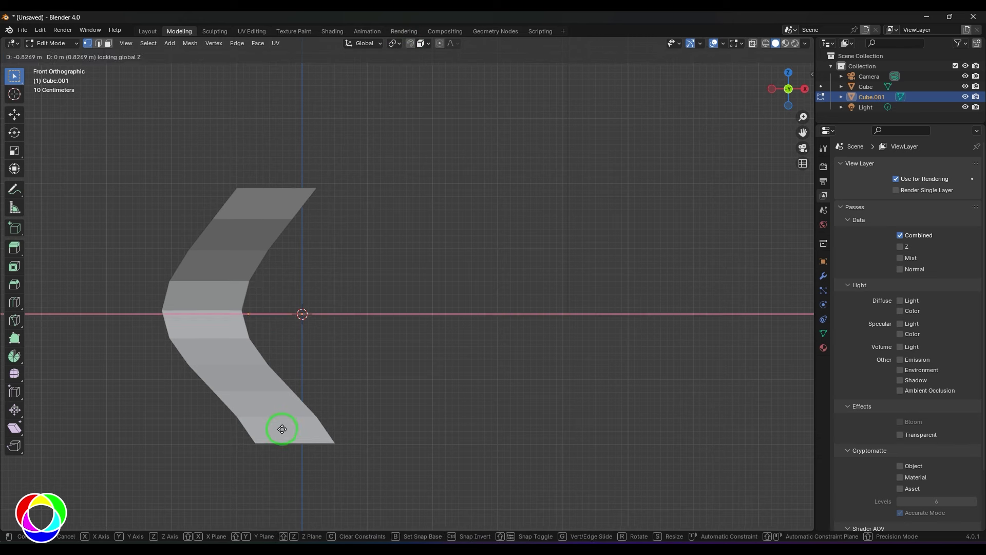
key(shift+z)
click(351, 501)
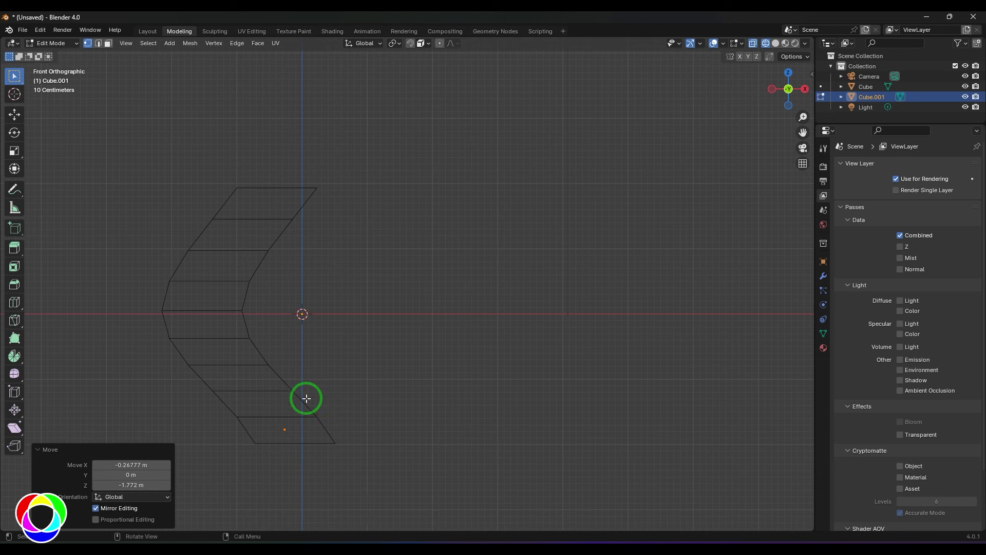
Extrude a chain of five vertices from the lower vertex up through the middle of the bent mesh to its top end
click(256, 391)
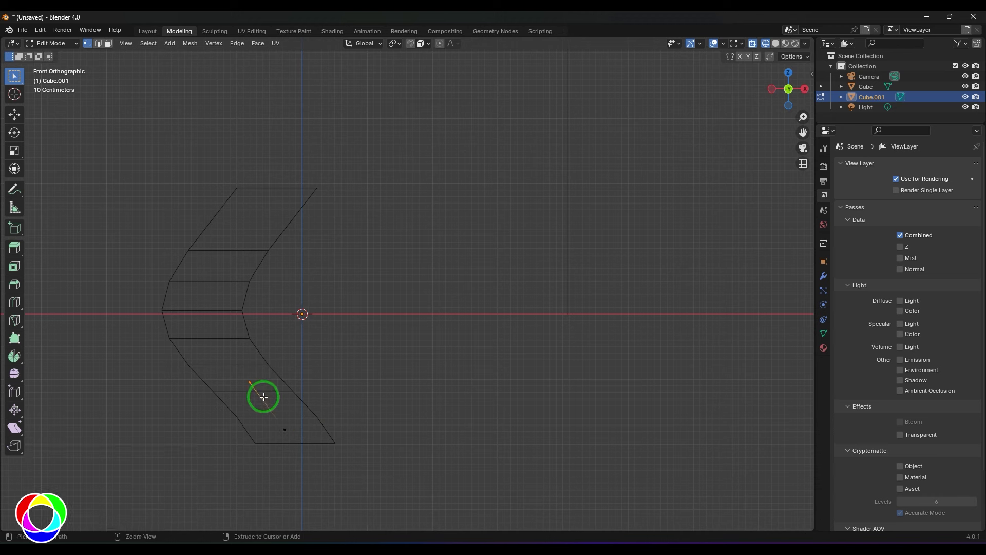
ctrl+right_click(214, 342)
ctrl+right_click(209, 291)
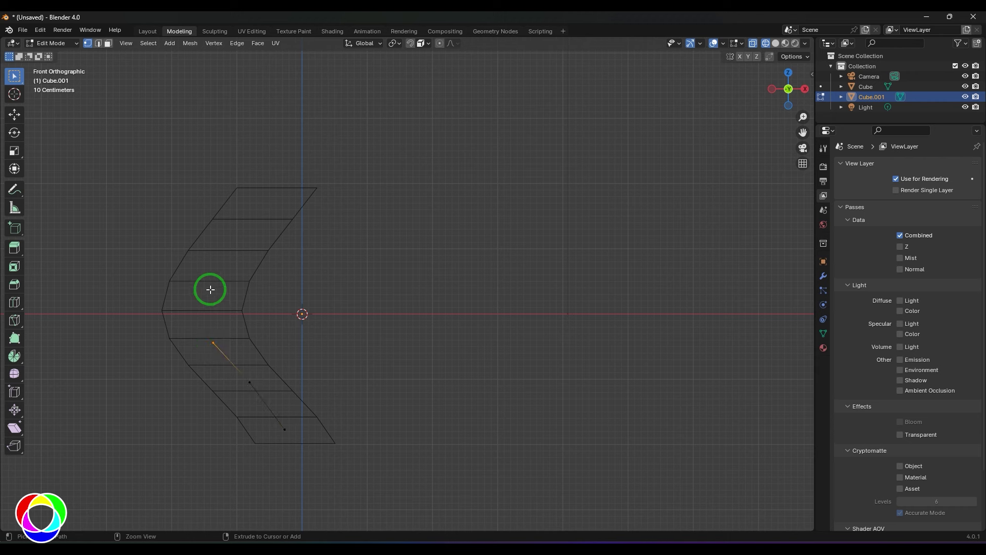
ctrl+right_click(229, 237)
ctrl+right_click(267, 191)
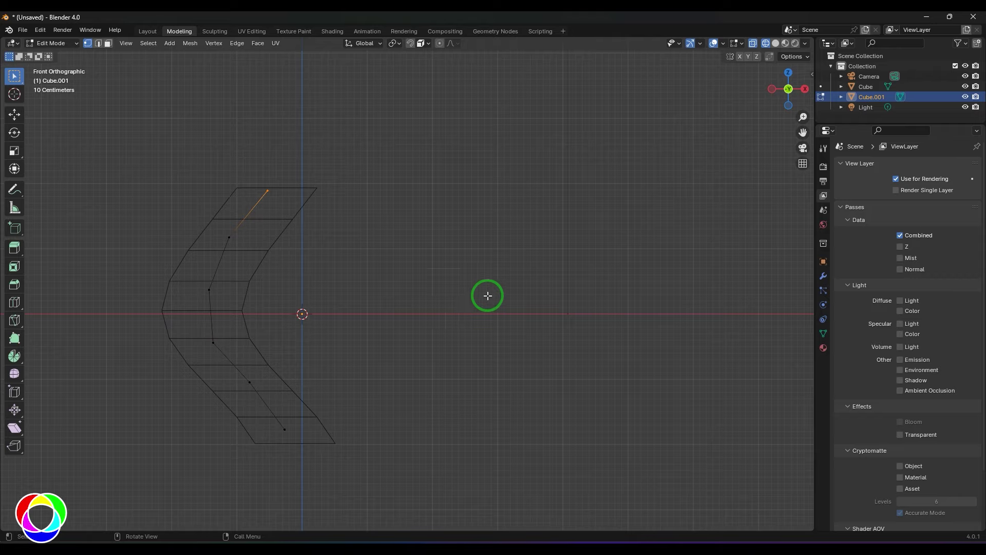
Turn snapping on and snap the chain's two lowest vertices into the bent mesh's volume, about 0.27 m and 1.12 m in Y
middle_drag(487, 295, 379, 279)
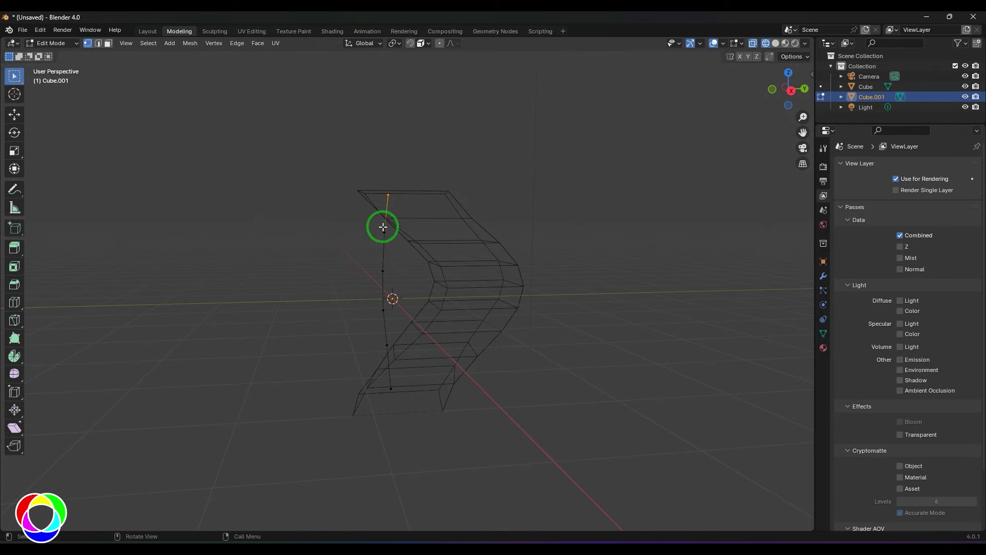
scroll(383, 320, up, 2)
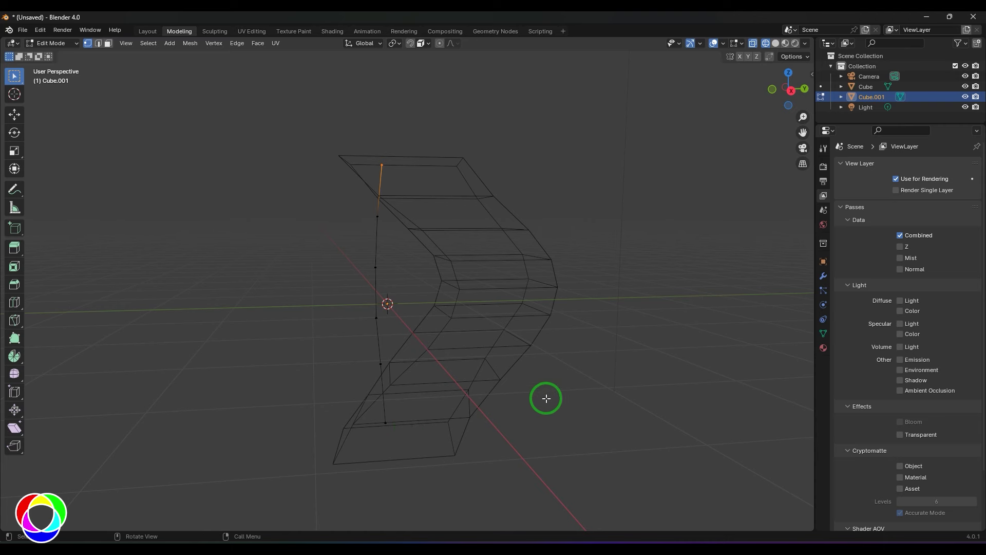
key(KP_1)
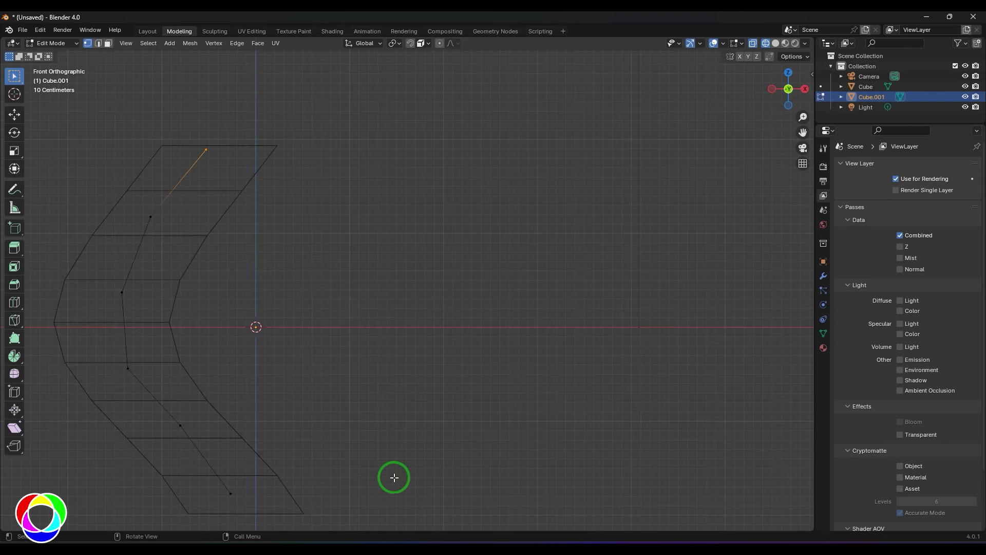
click(411, 44)
click(230, 494)
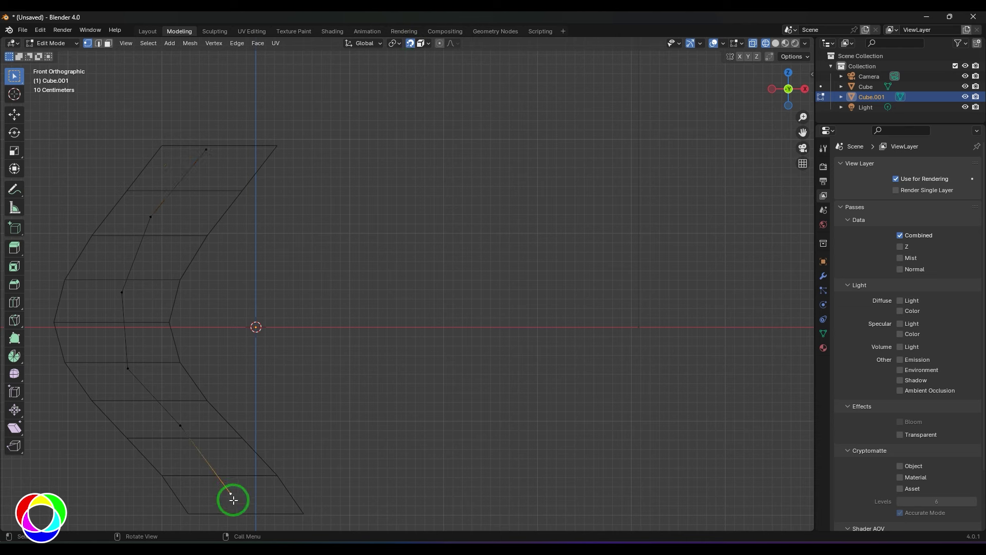
drag(233, 500, 226, 499)
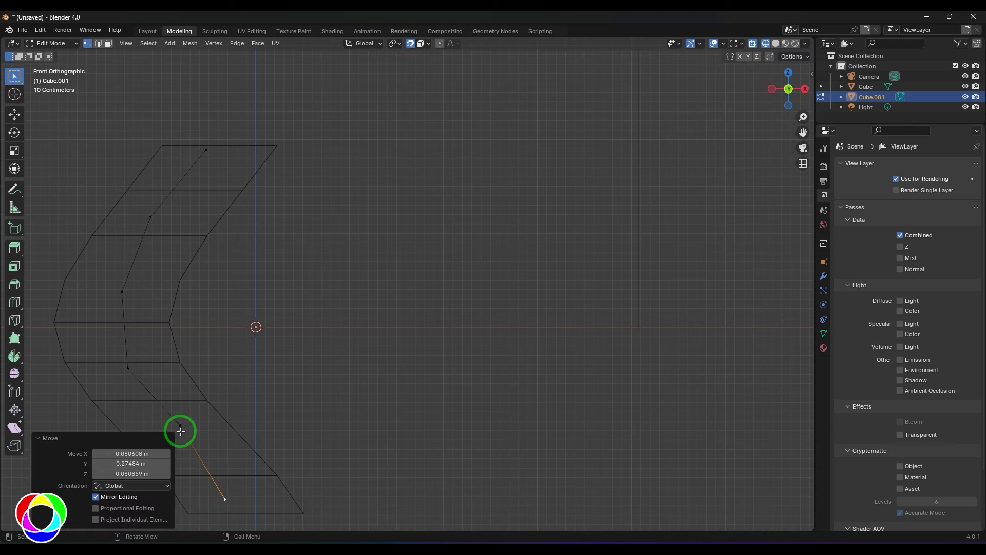
click(180, 426)
drag(187, 422, 180, 425)
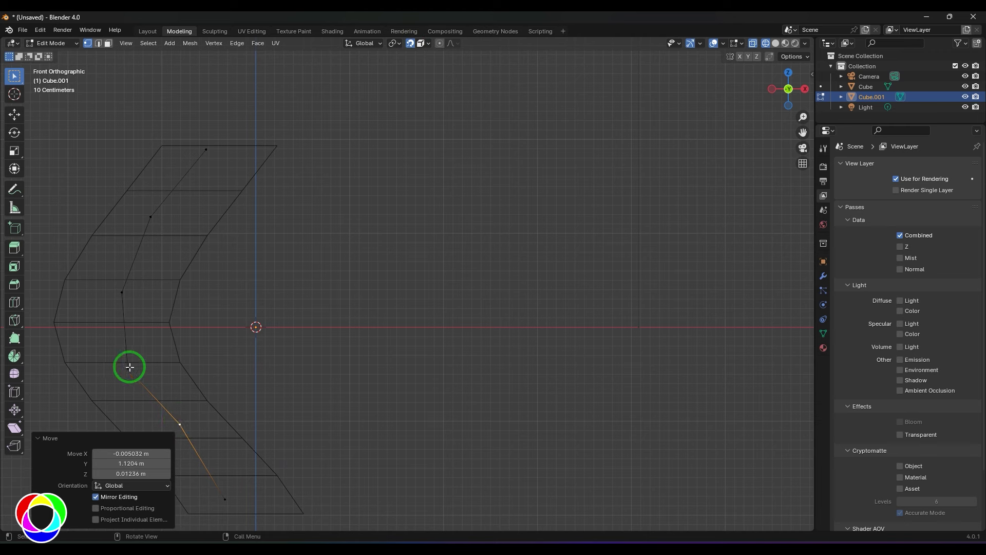
Snap the chain's four upper vertices into the bent mesh's volume, shifting the top one about 0.46 m in Y and -0.13 m in Z
drag(129, 368, 121, 370)
drag(122, 293, 119, 295)
mouse_move(154, 214)
mouse_down()
mouse_move(169, 221)
mouse_move(148, 226)
mouse_move(154, 218)
mouse_up()
drag(193, 157, 205, 158)
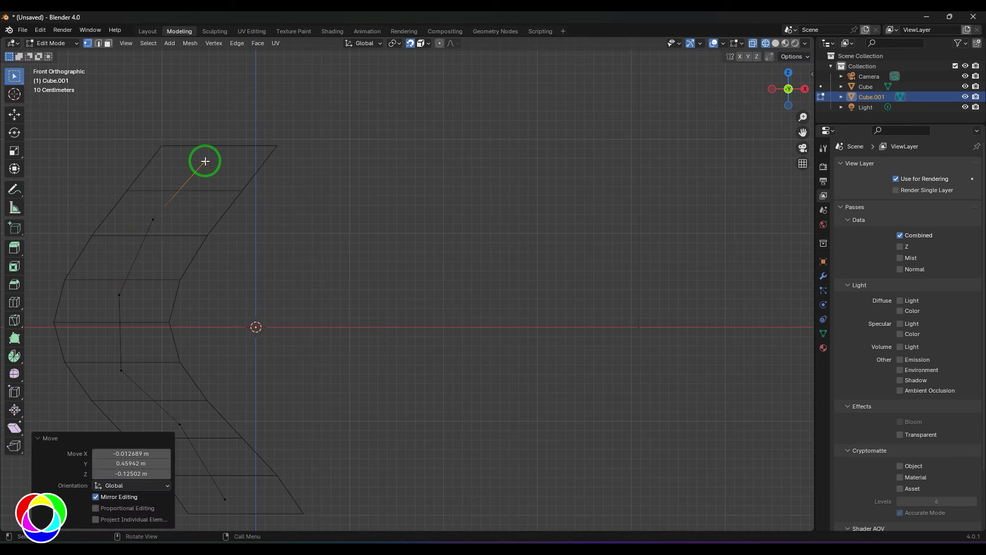
middle_drag(205, 158, 555, 301)
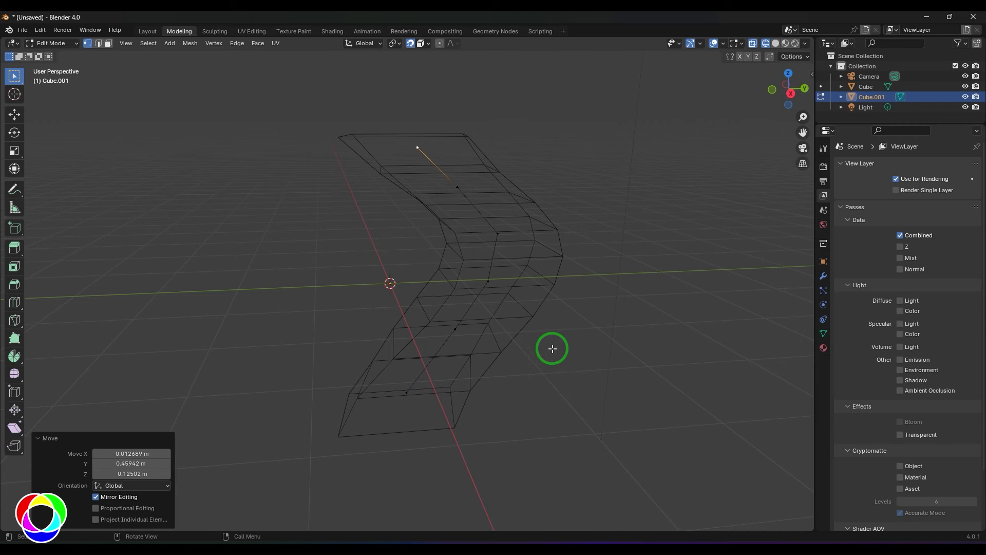
middle_drag(623, 330, 543, 325)
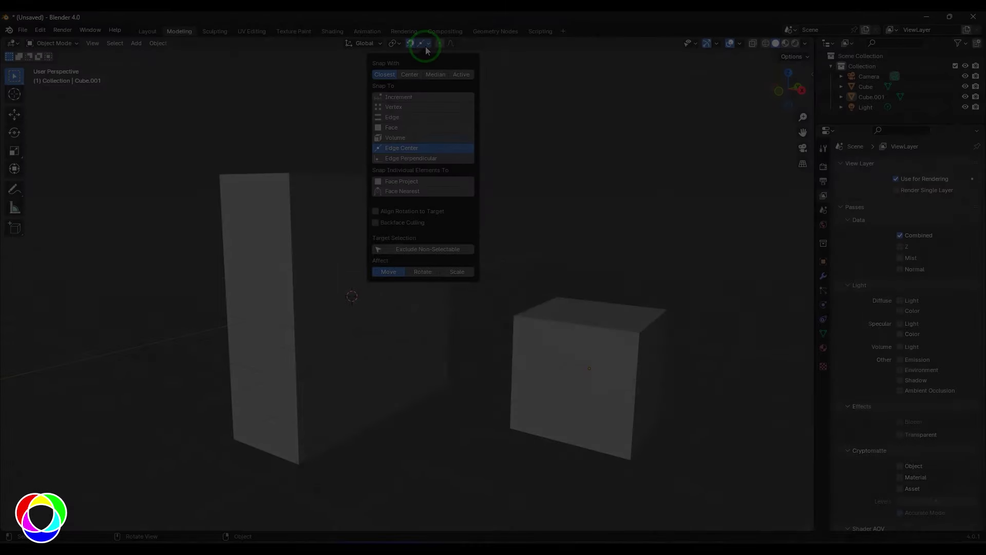
With Edge Center snapping and the Closest base, snap the small cube's corner to the midpoint of the block's upper edge, and undo the move
click(384, 147)
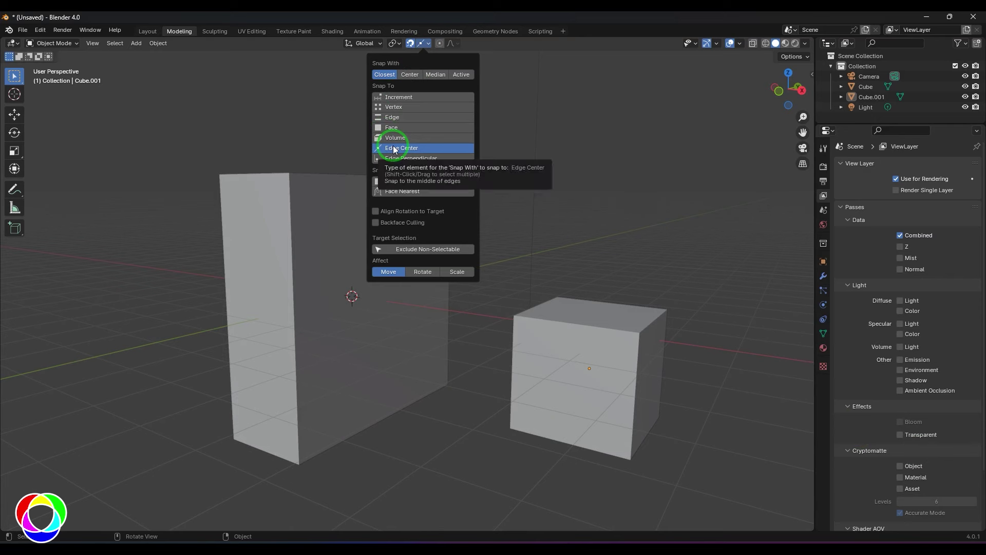
click(596, 366)
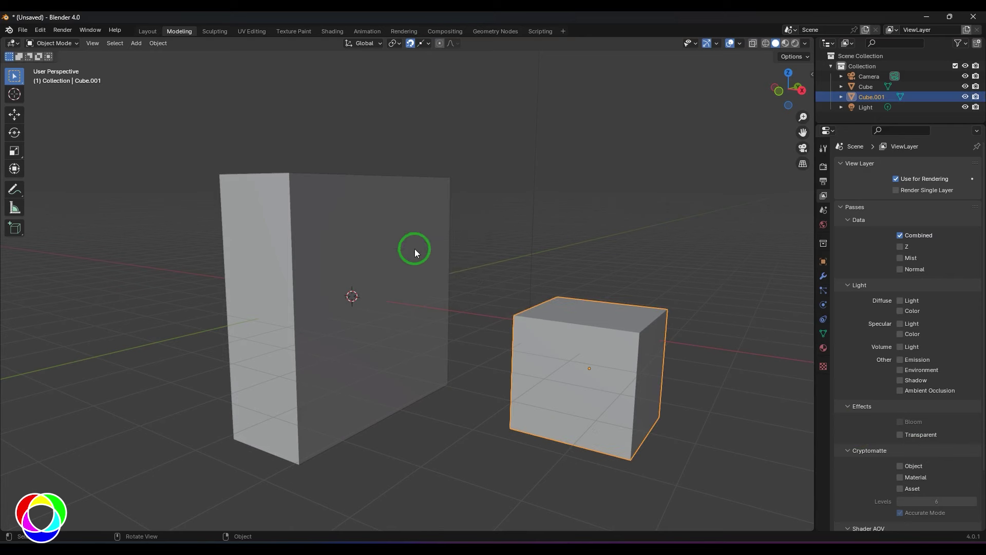
middle_drag(416, 252, 556, 340)
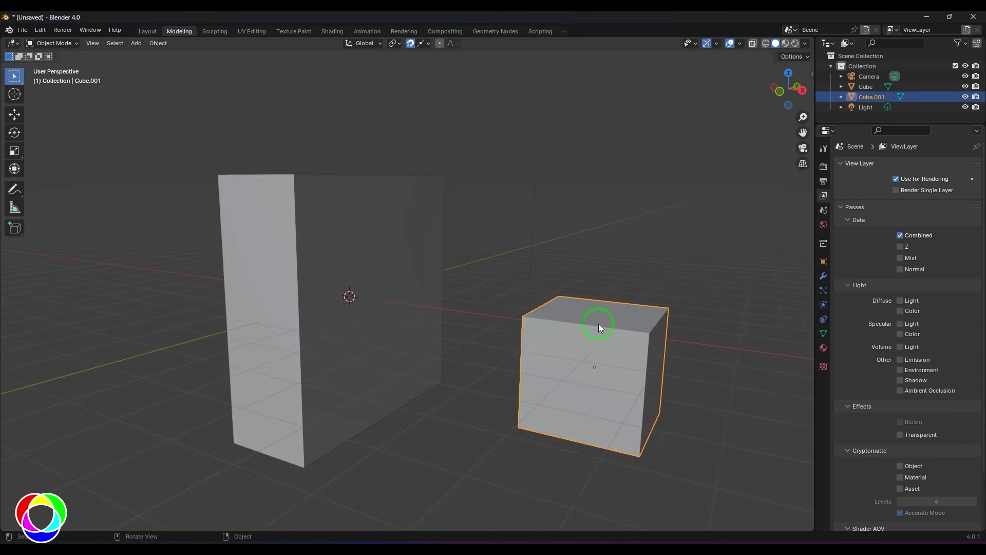
middle_drag(419, 224, 423, 235)
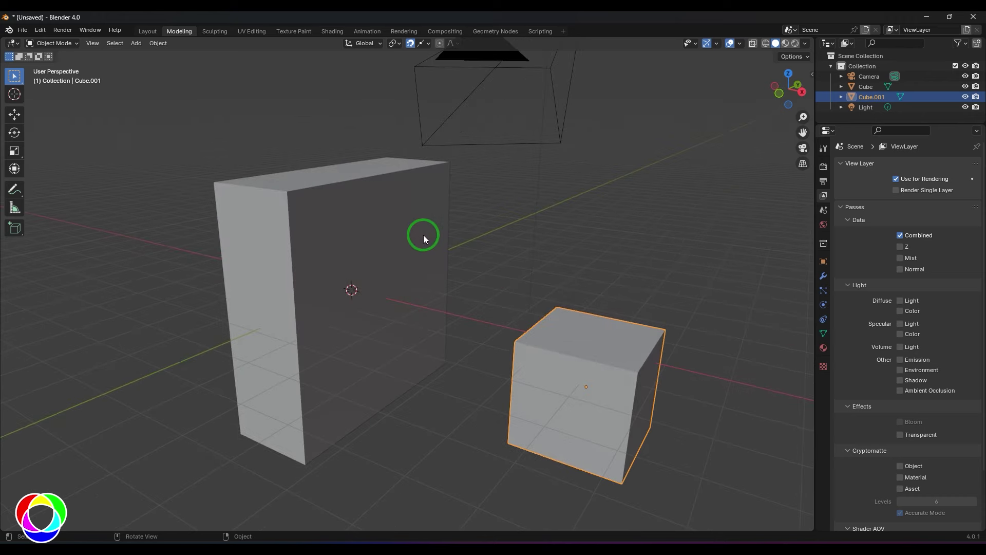
key(g)
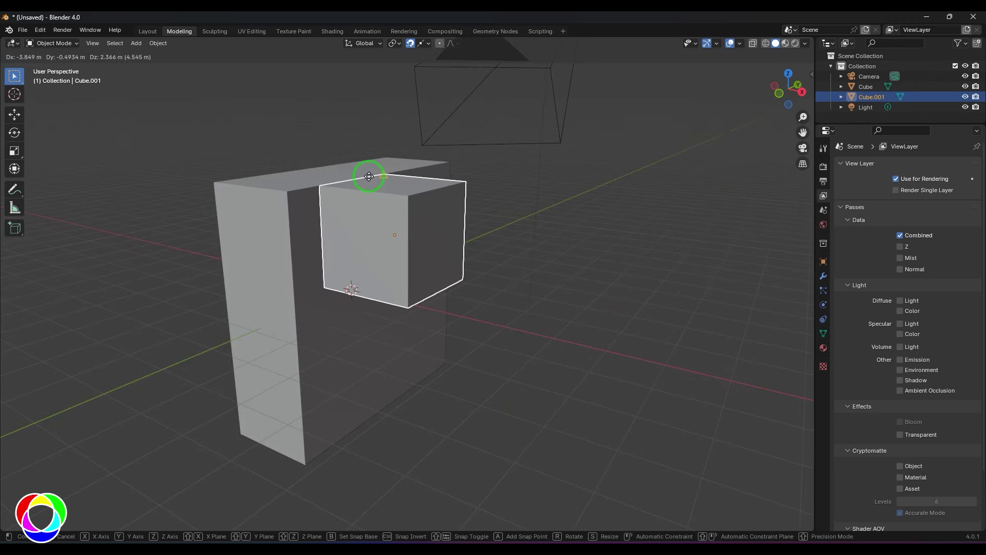
click(369, 176)
middle_drag(452, 221, 491, 259)
middle_drag(390, 214, 430, 199)
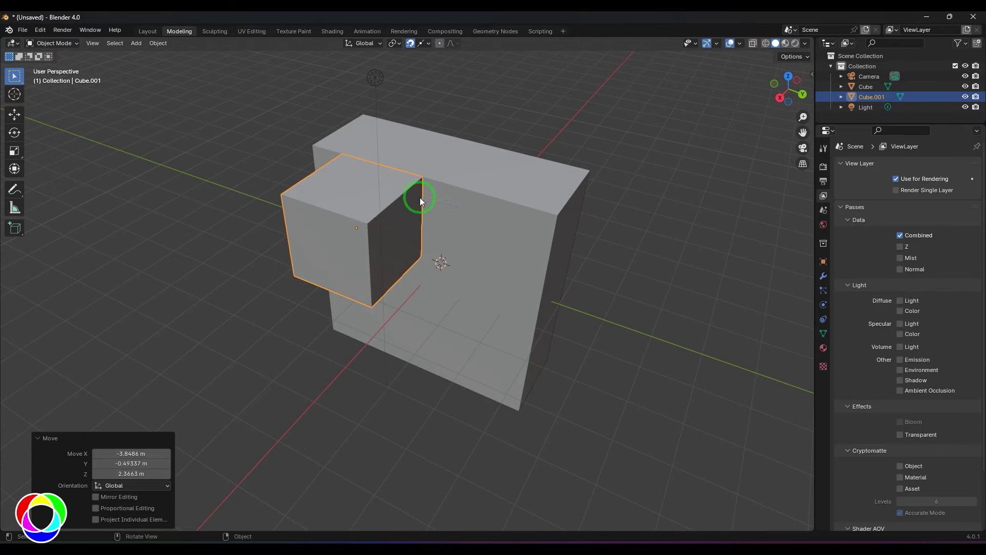
middle_drag(544, 199, 371, 218)
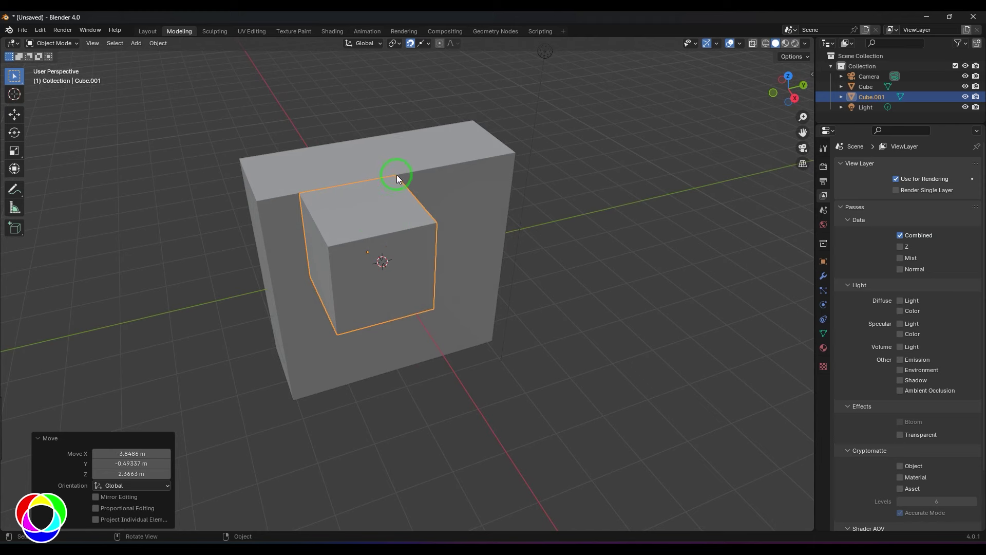
key(ctrl+z)
Set the snap base to Center and snap the small cube's center to the midpoint of the block's upper edge
middle_drag(394, 188, 430, 68)
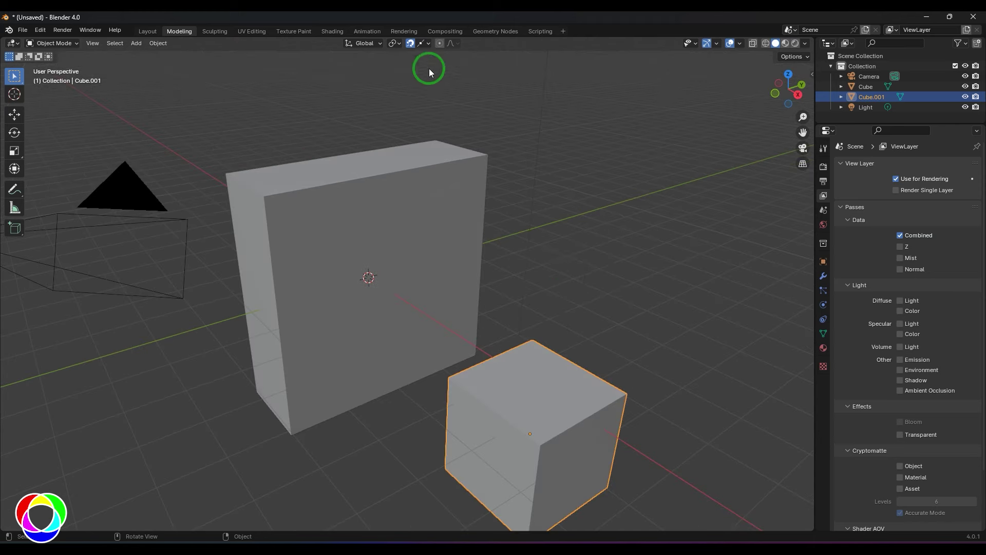
click(426, 43)
click(411, 73)
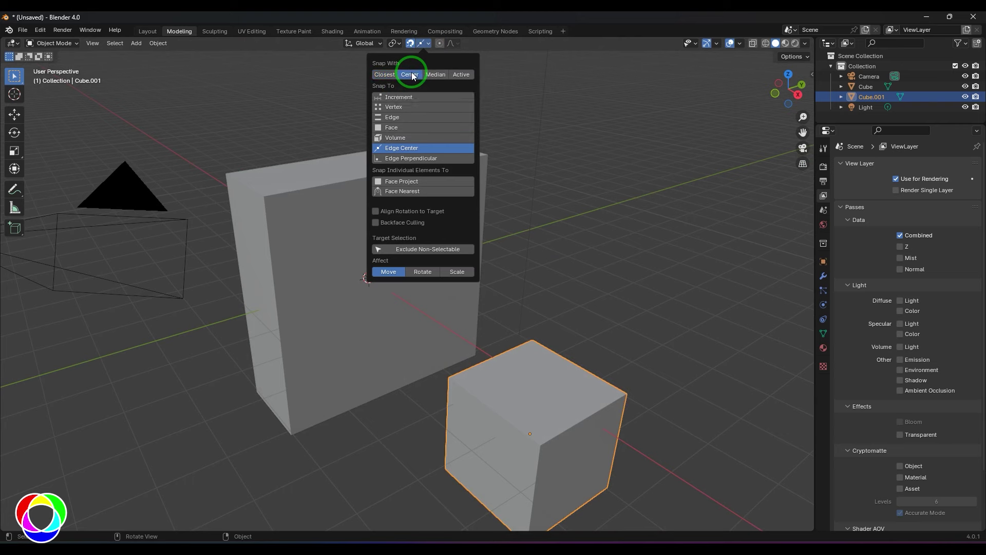
middle_drag(590, 243, 505, 260)
key(g)
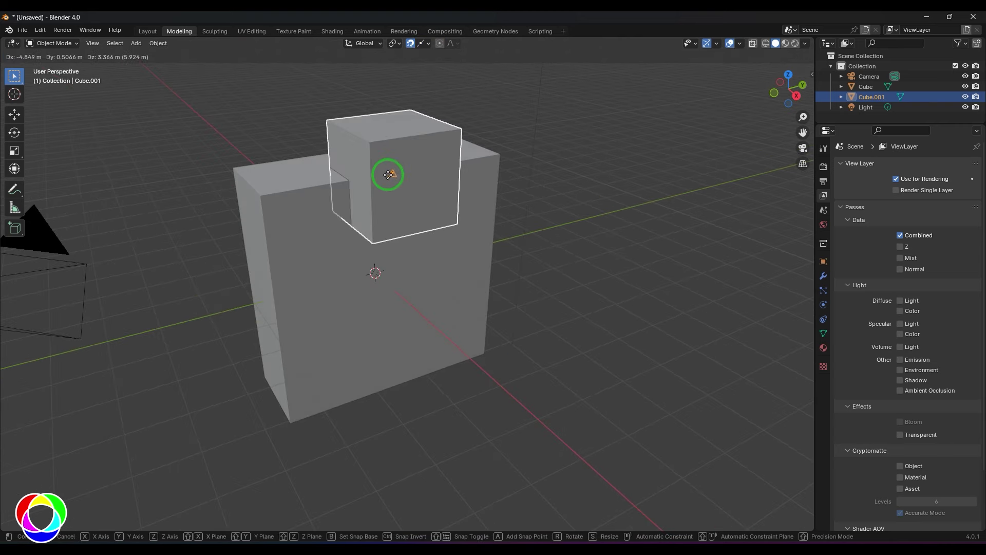
click(388, 175)
middle_drag(388, 175, 547, 261)
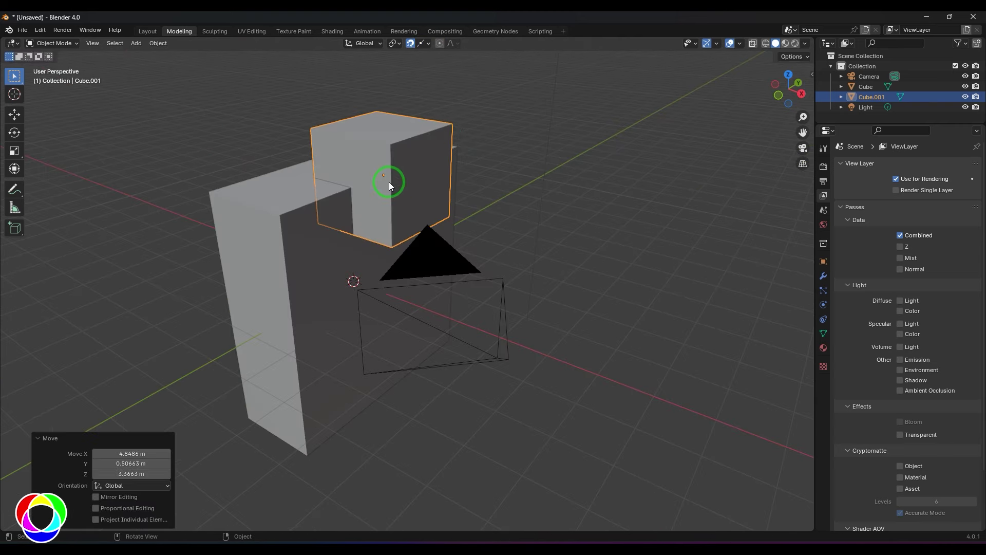
middle_drag(316, 191, 603, 297)
In Edit Mode, select the four vertices of the small cube's side facing the block and choose Median as the snap base
key(Tab)
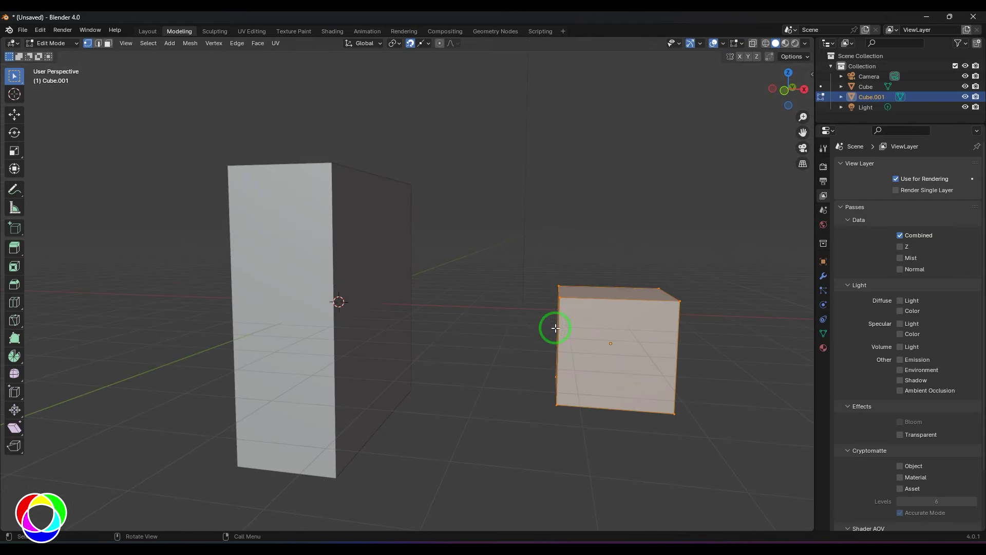
drag(504, 259, 586, 422)
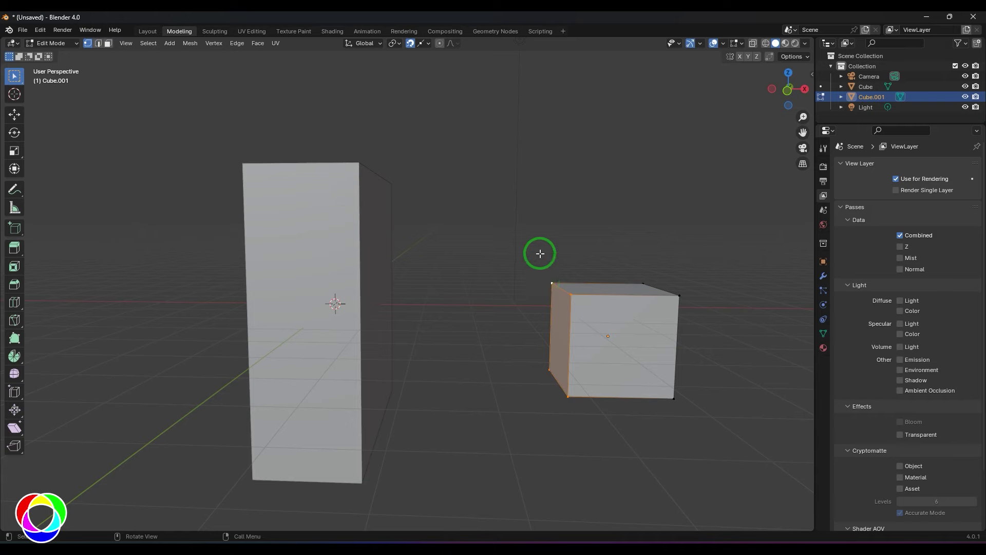
middle_drag(540, 253, 452, 257)
click(428, 44)
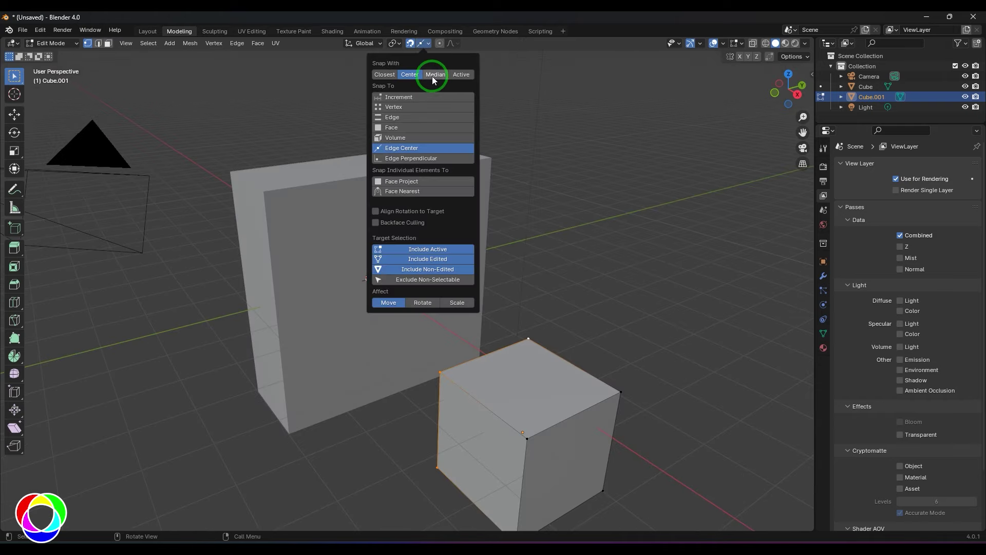
middle_drag(531, 196, 595, 226)
Try to move the small cube's selected face freely and along the X axis
key(g)
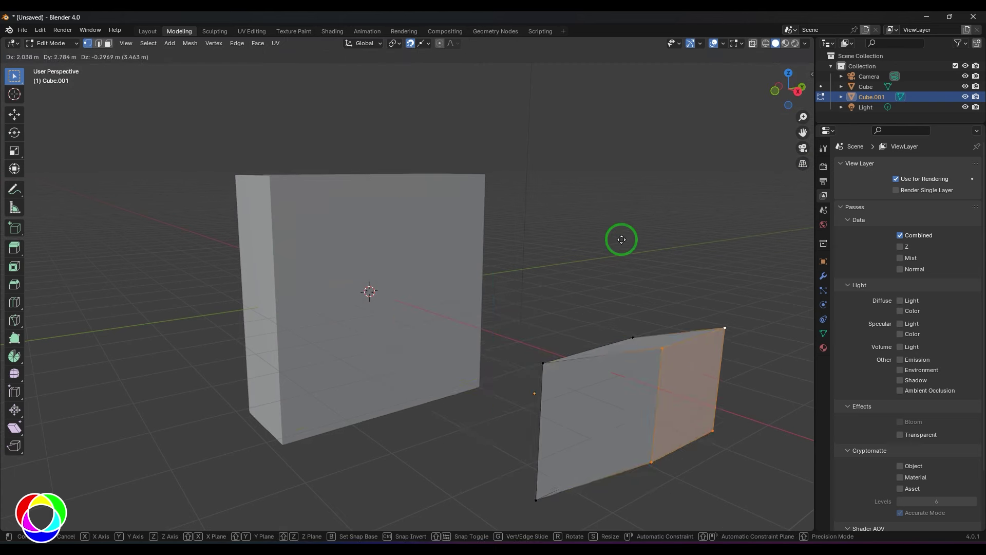
key(x)
click(653, 250)
Snap the small cube's selected face to the midpoint of the block's upper edge, and undo the move
middle_drag(653, 288, 416, 183)
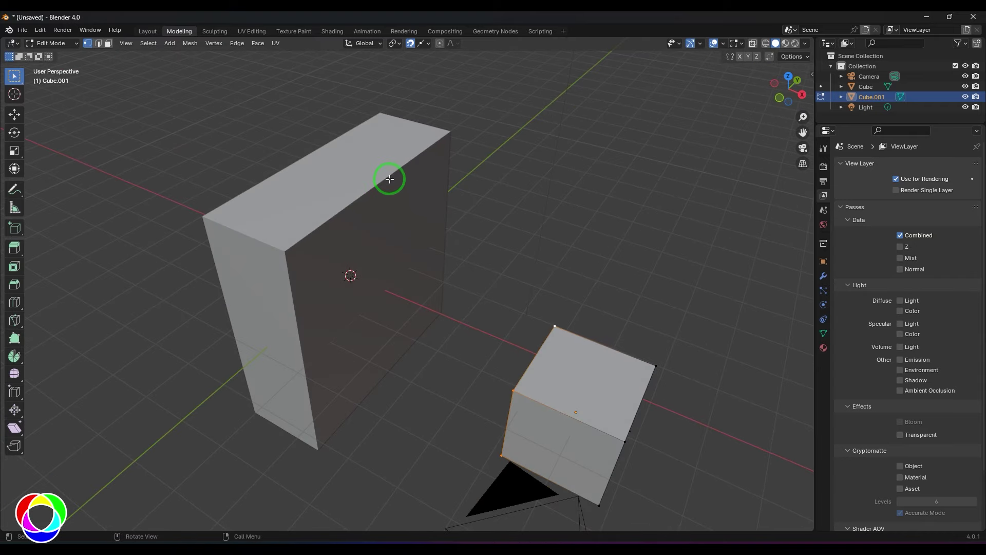
middle_drag(450, 185, 503, 224)
key(g)
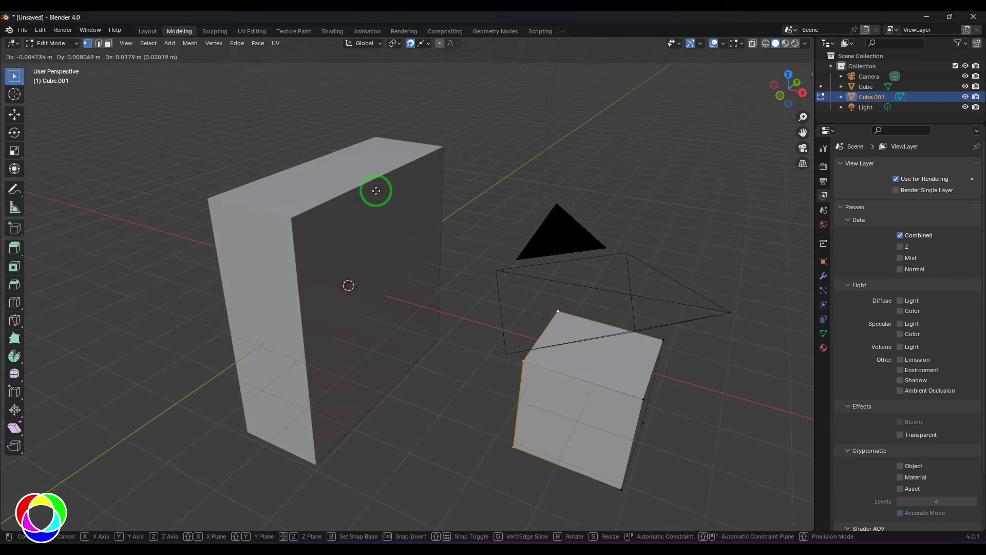
click(369, 177)
mouse_move(399, 242)
middle_down()
mouse_move(488, 249)
mouse_move(404, 252)
middle_up()
key(ctrl+z)
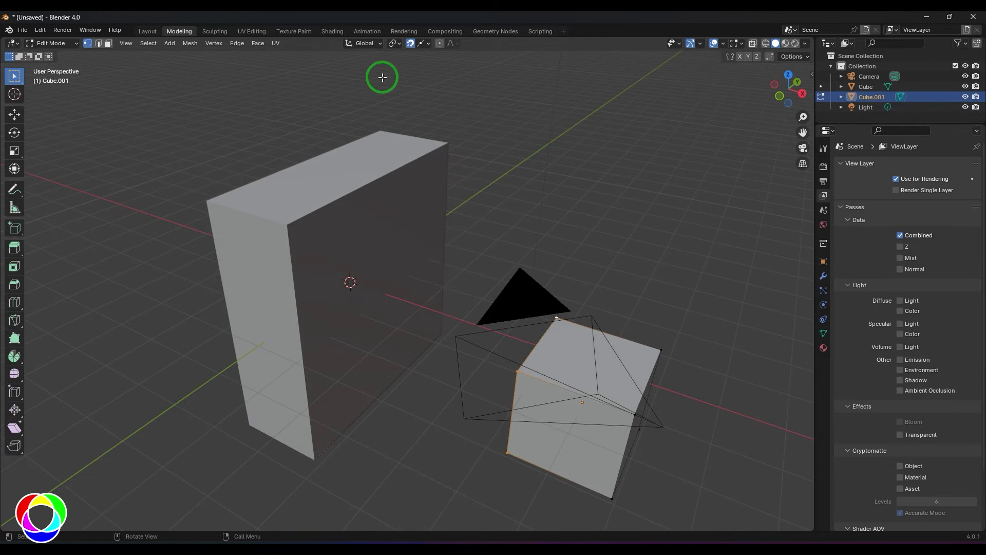
Adjust the snapping options and snap the selected face to the midpoint of the block's upper edge again
click(425, 44)
key(g)
click(378, 171)
mouse_move(379, 171)
middle_down()
mouse_move(489, 203)
mouse_move(393, 171)
middle_up()
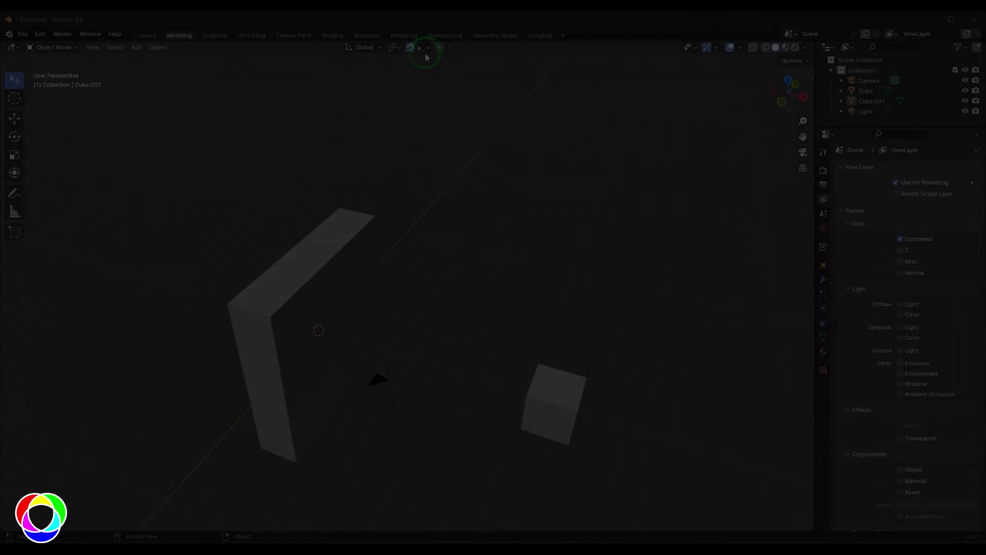
Set the snap target to Edge Perpendicular and select the small cube's upper rear corner vertex nearest the block in Edit Mode
click(427, 47)
click(419, 163)
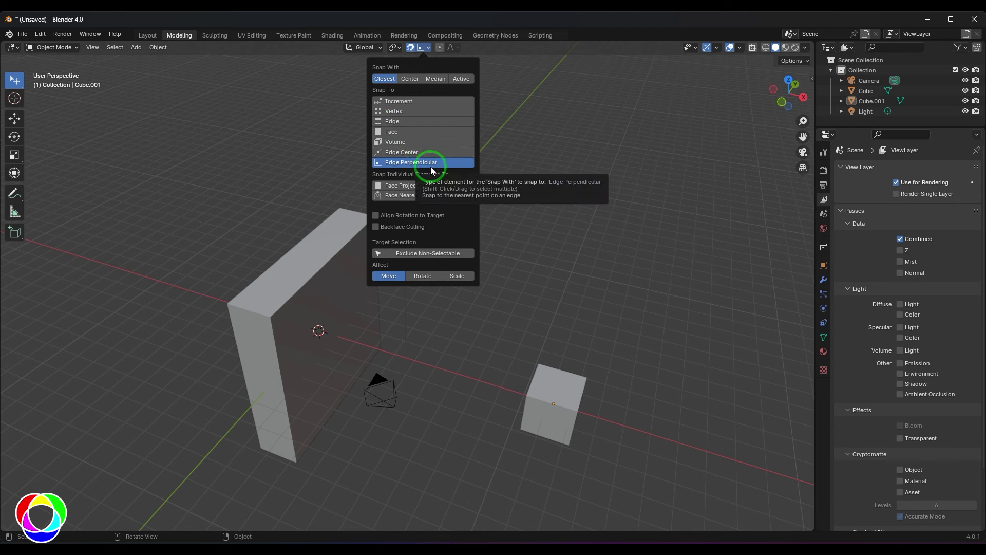
click(553, 380)
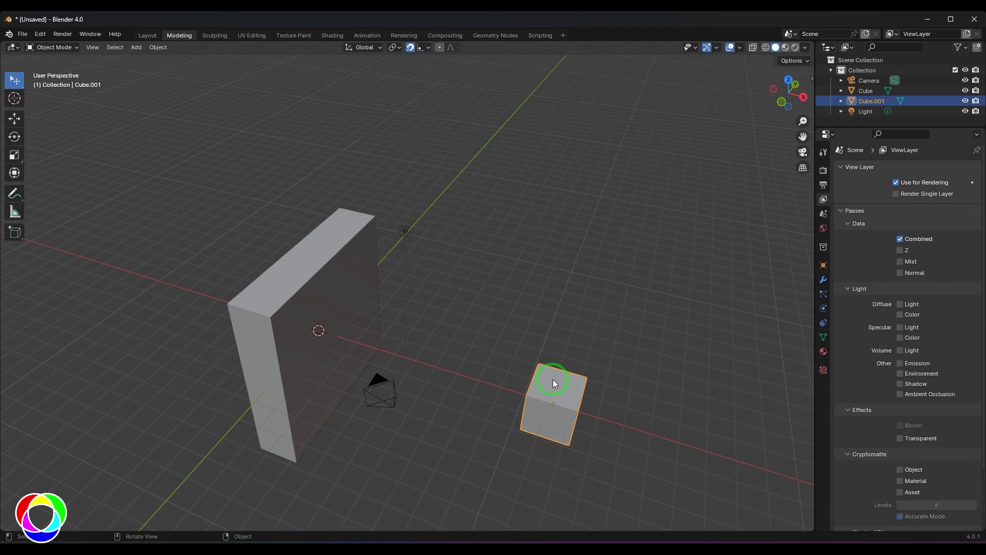
key(Tab)
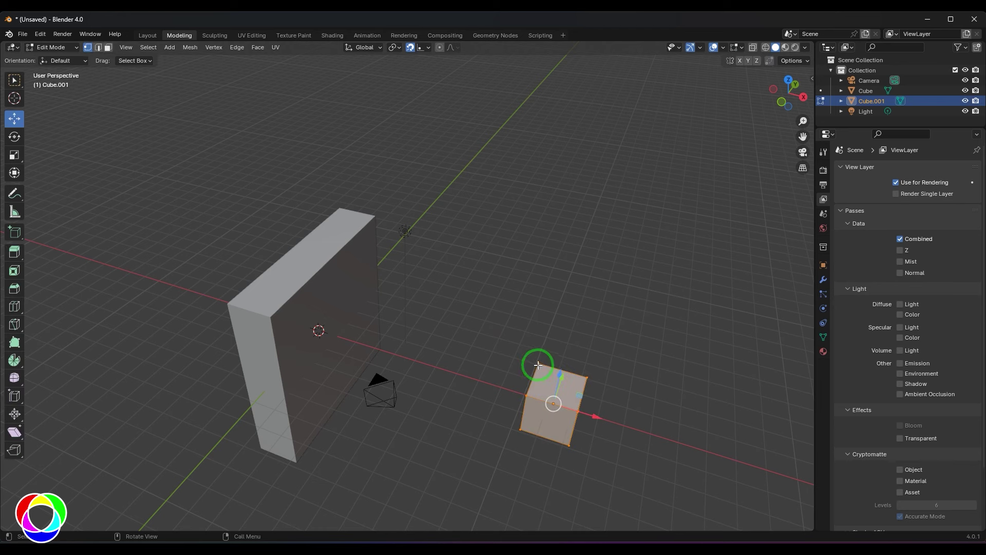
click(538, 364)
Switch the snap target to Edge and snap the corner vertex onto the block's upper edge, about -9.22 m in X and 3.29 m in Z
click(427, 48)
shift+click(399, 121)
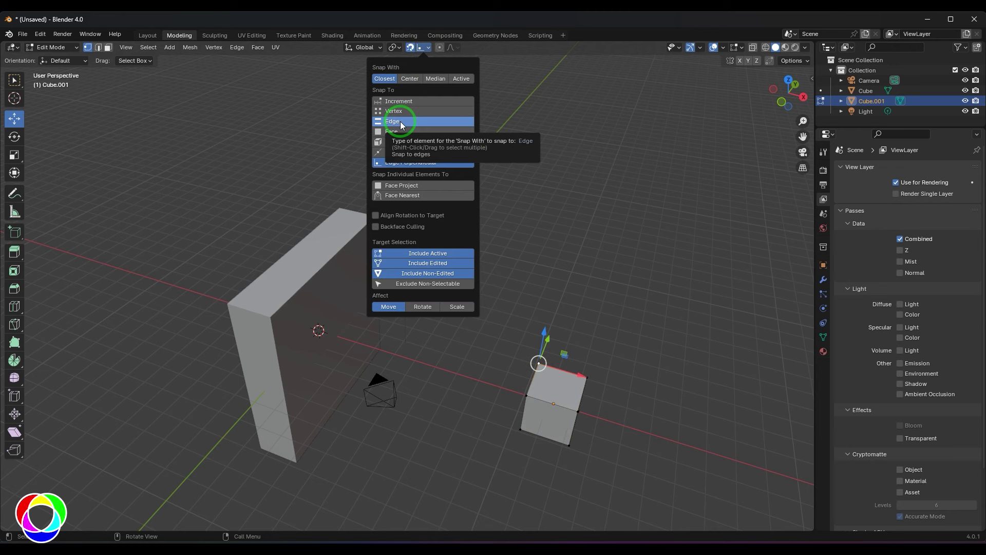
click(399, 121)
key(g)
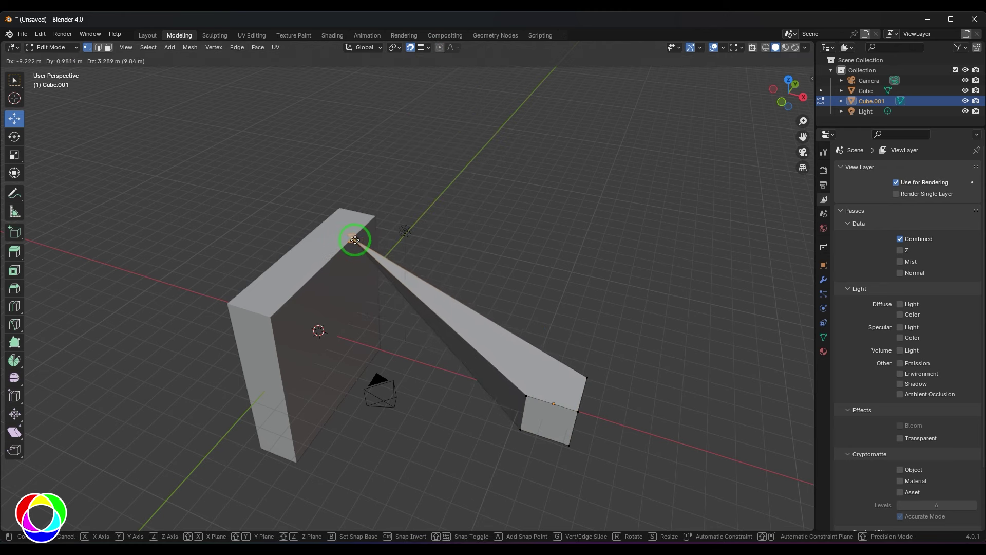
click(354, 236)
middle_drag(539, 258, 312, 265)
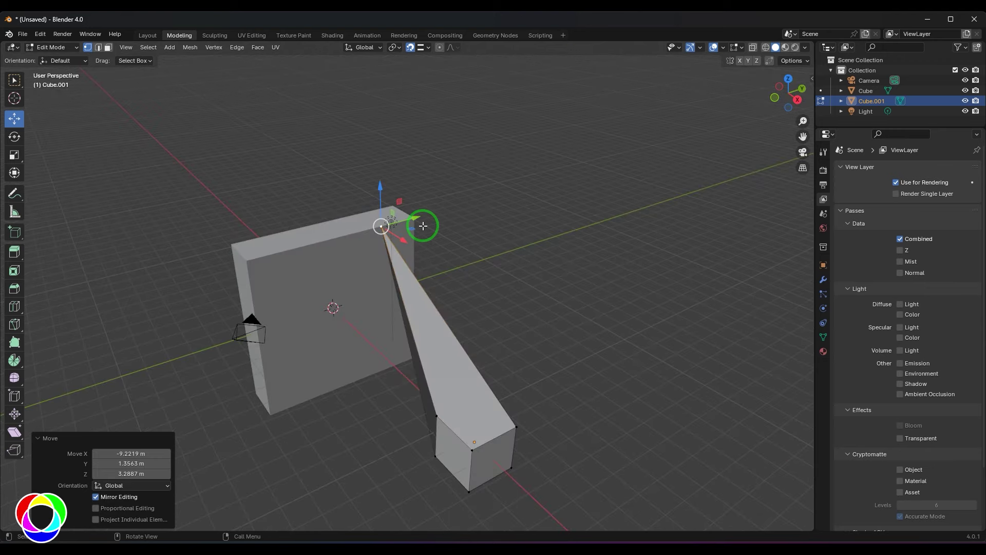
Set the snap target to Edge Center, snap the corner vertex to the midpoint of the block's upper edge, and undo the move
key(ctrl+z)
click(430, 48)
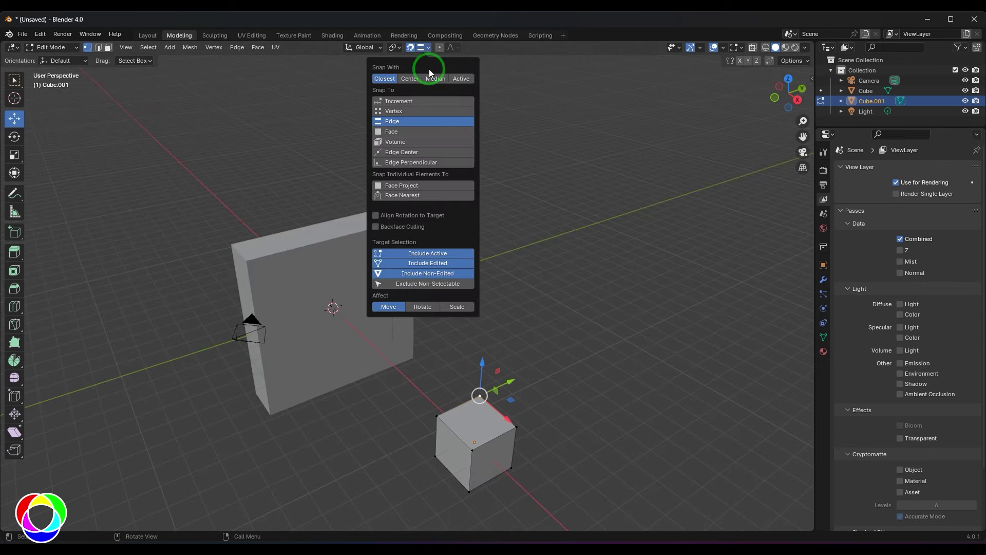
click(421, 154)
key(g)
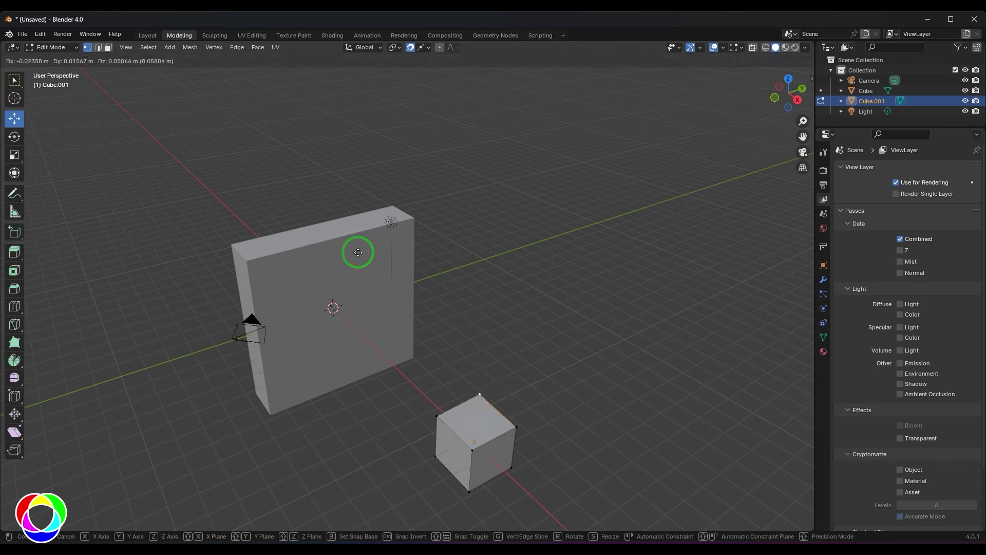
click(334, 236)
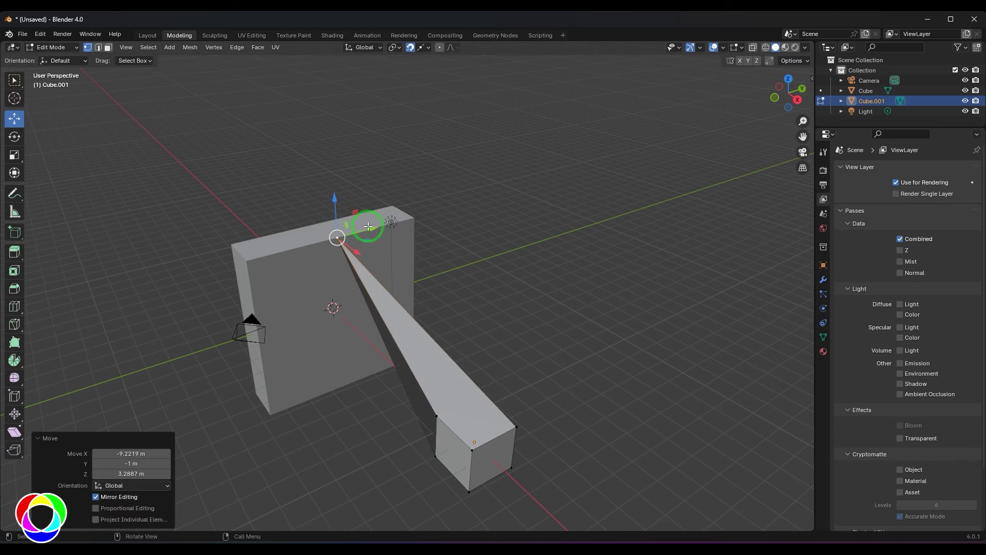
key(ctrl+z)
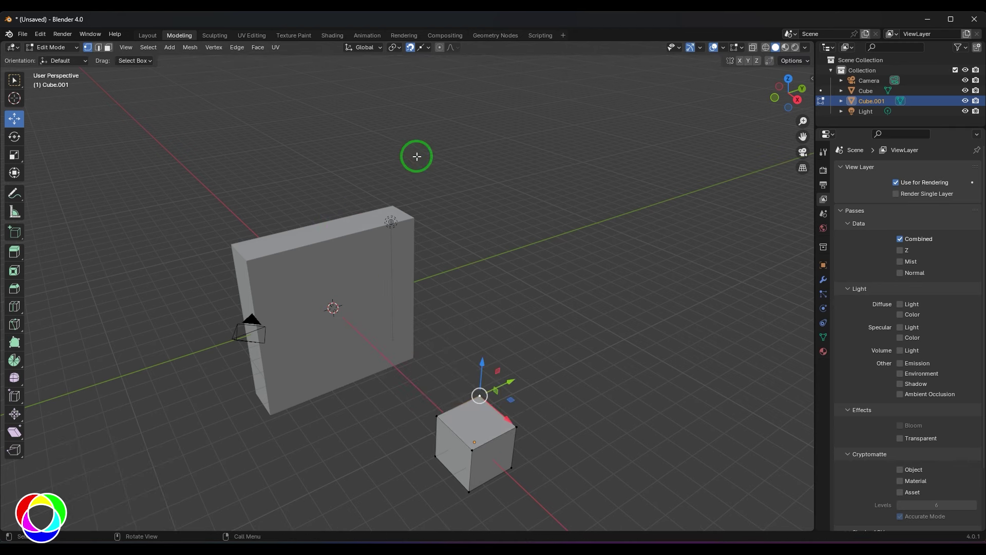
Snap the corner vertex to the block's upper edge with Edge Perpendicular, check it from the top view, and undo the move
click(426, 52)
shift+click(443, 161)
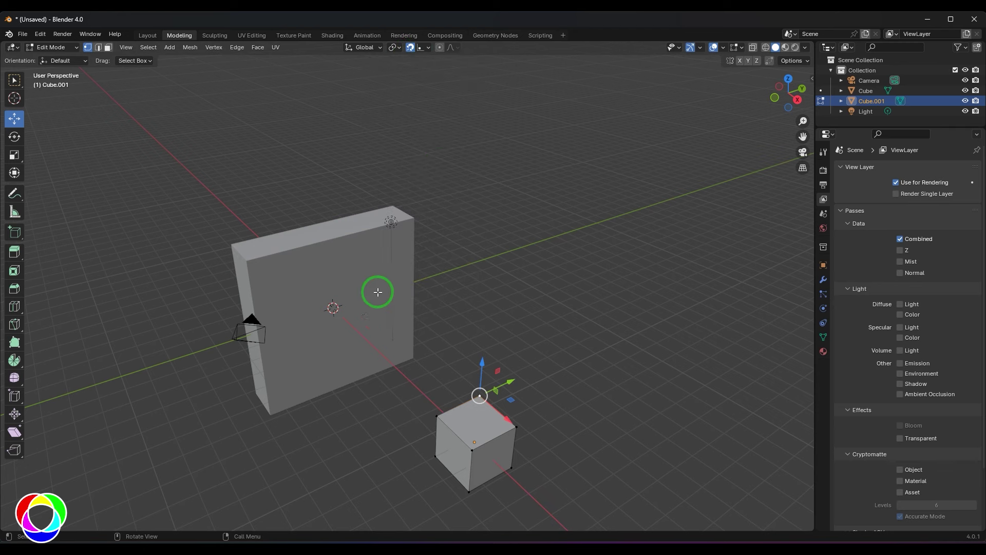
key(g)
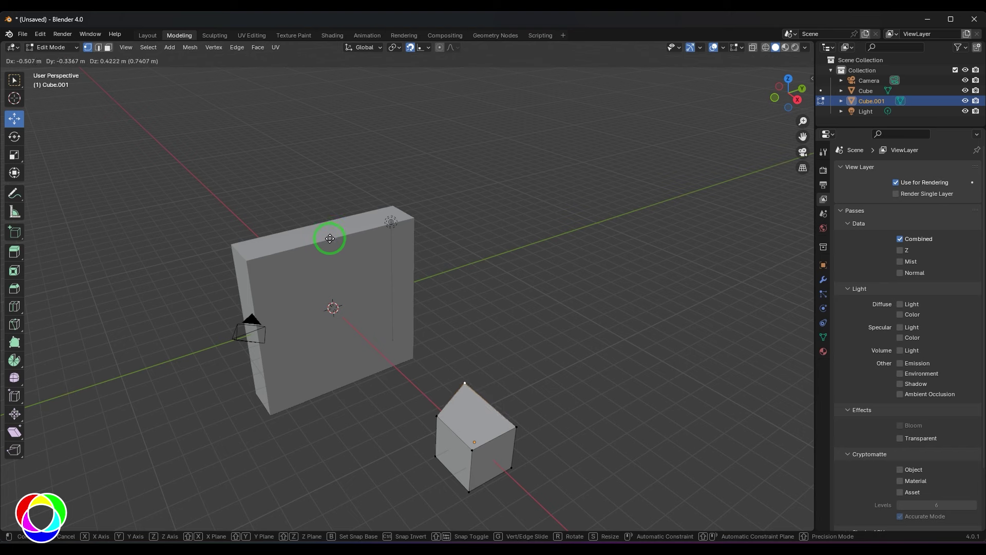
click(347, 234)
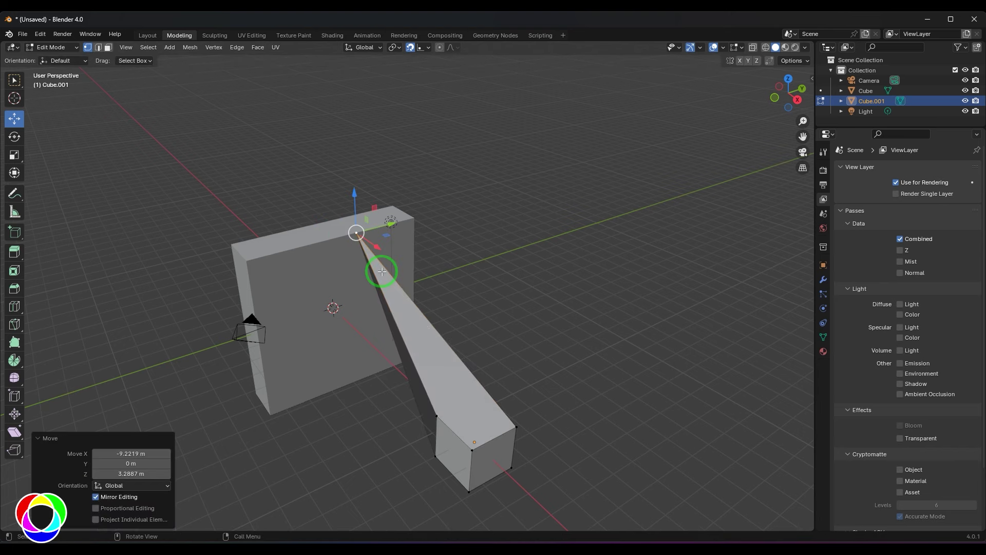
key(KP_7)
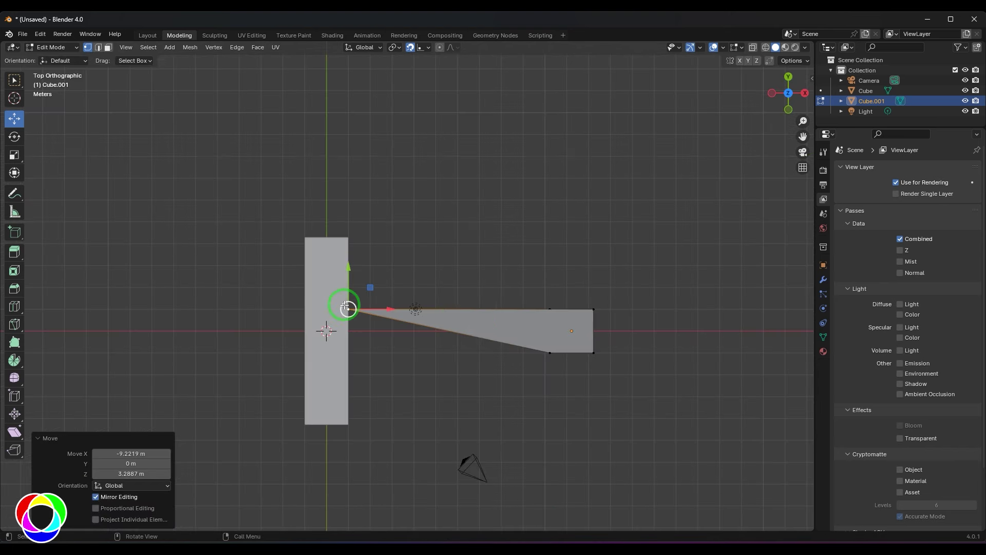
key(ctrl+z)
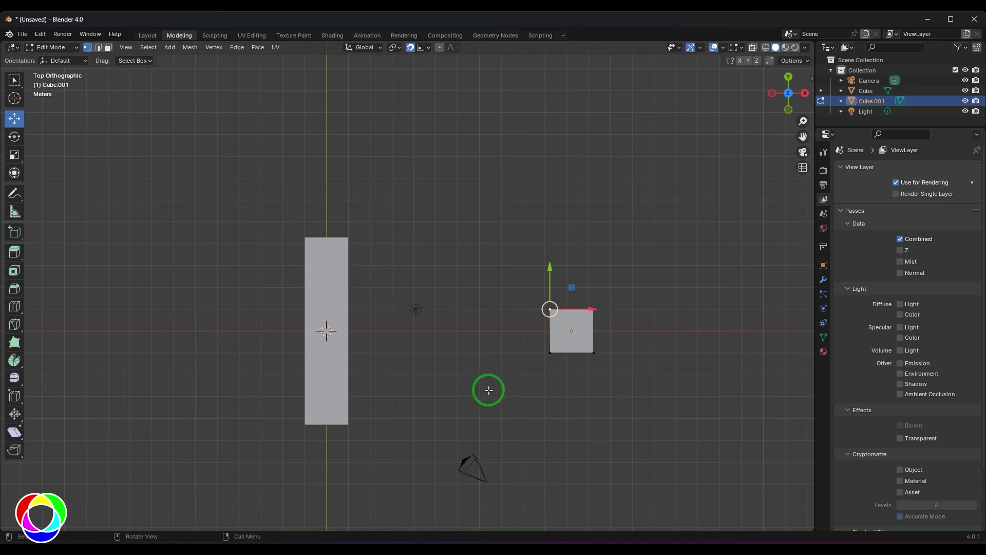
Switch the snap target to Edge and snap the small cube's upper rear corner vertex onto the block's upper edge
middle_drag(489, 385, 421, 299)
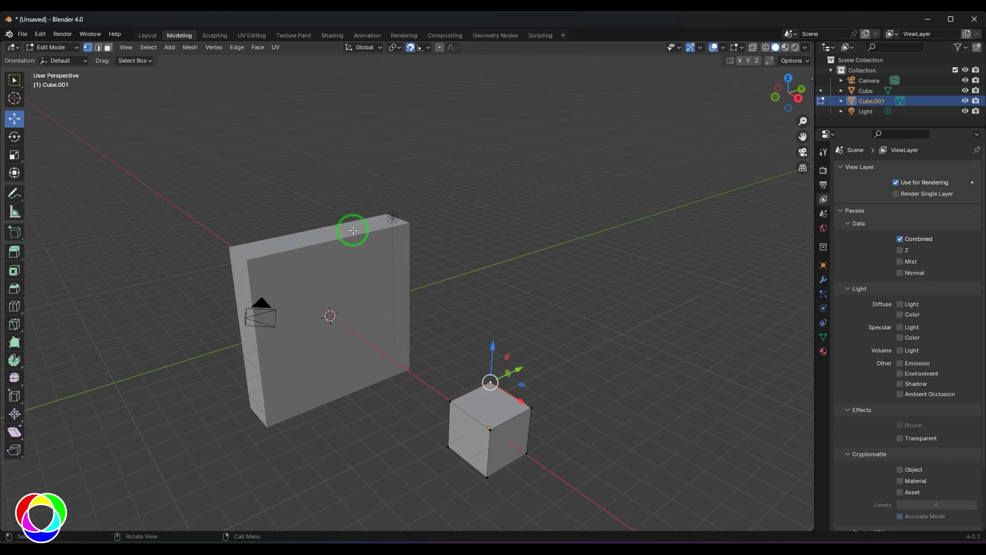
click(427, 47)
click(395, 122)
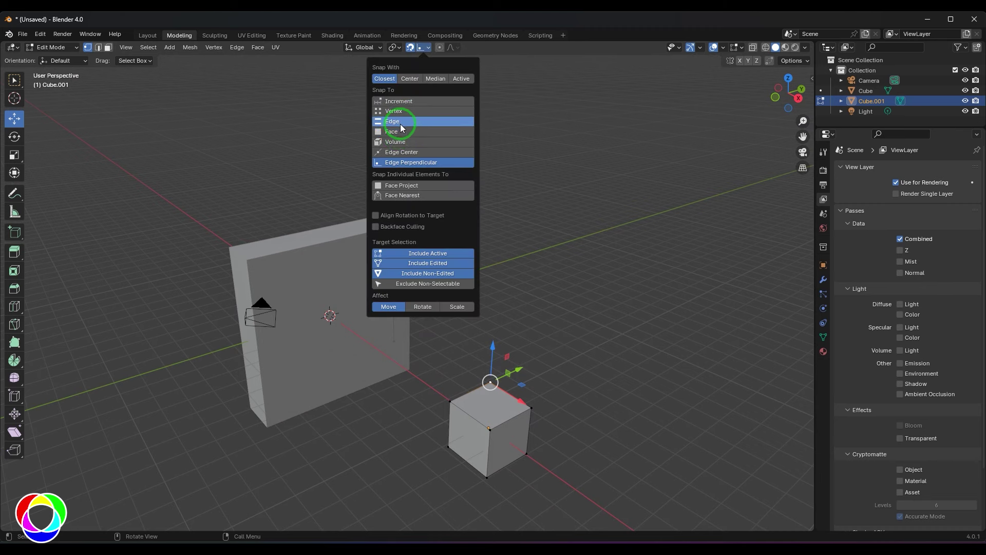
key(g)
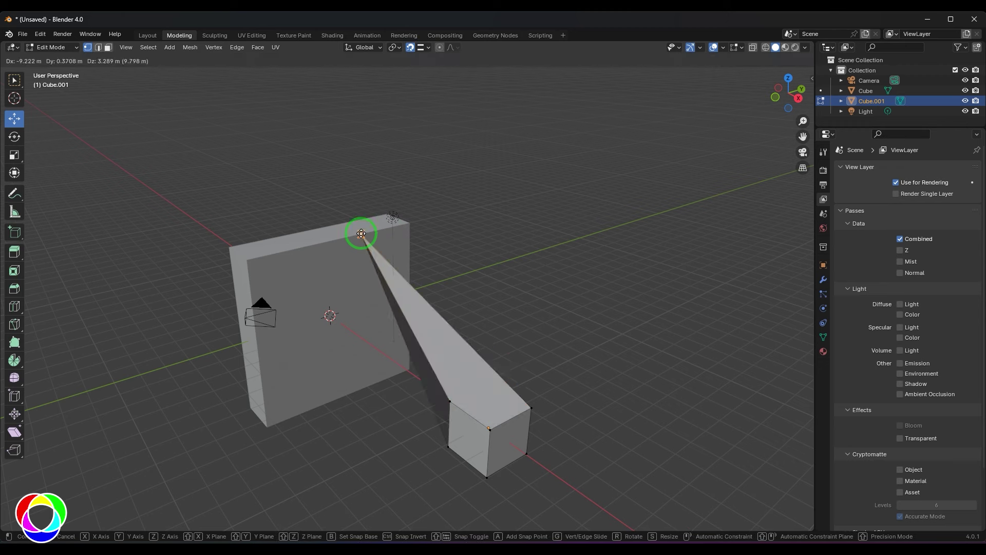
click(368, 232)
Snap the small cube's other upper vertex facing the block about -1.25 m in Y onto the same edge, and undo both vertex moves
click(450, 398)
key(g)
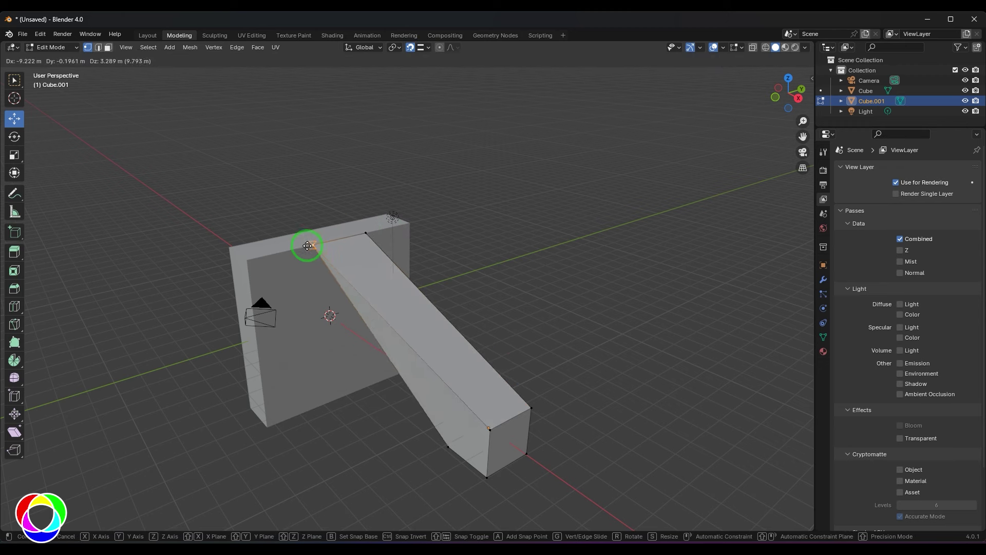
click(292, 249)
key(KP_7)
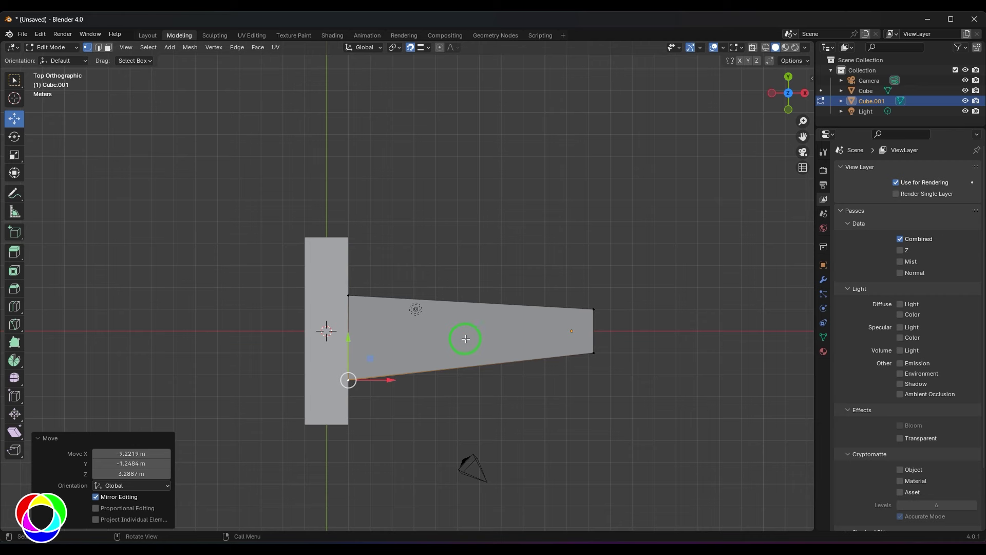
key(ctrl+z)
key(ctrl+z)
key(ctrl+z)
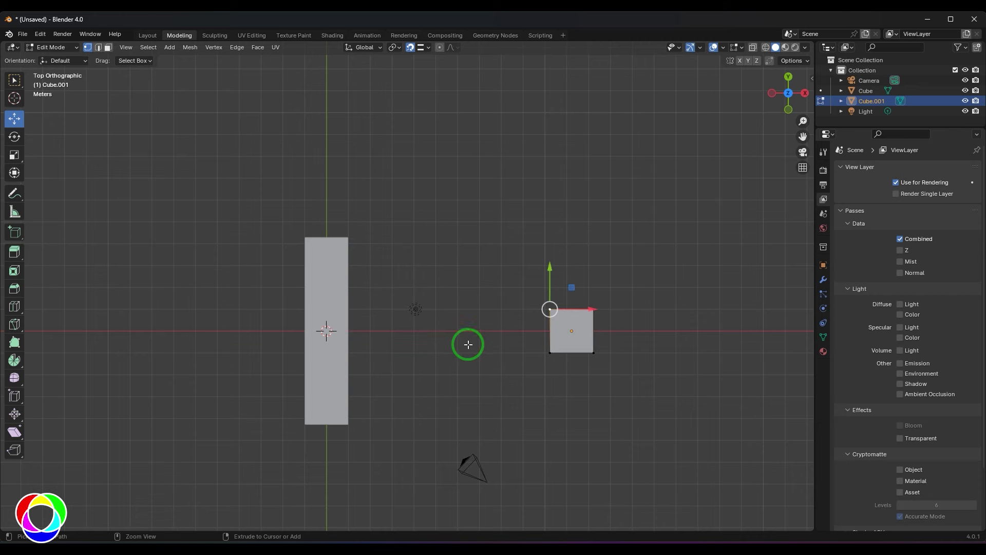
Set the snap target to Edge Perpendicular and snap the upper rear corner vertex squarely onto the block's upper edge, keeping Y at 0 m
middle_drag(467, 344, 482, 316)
click(429, 47)
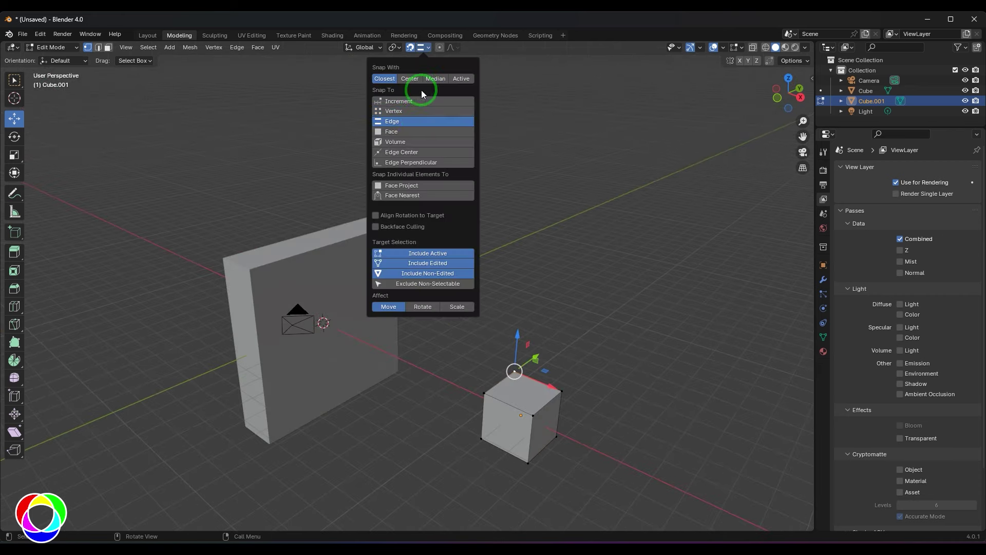
shift+click(412, 163)
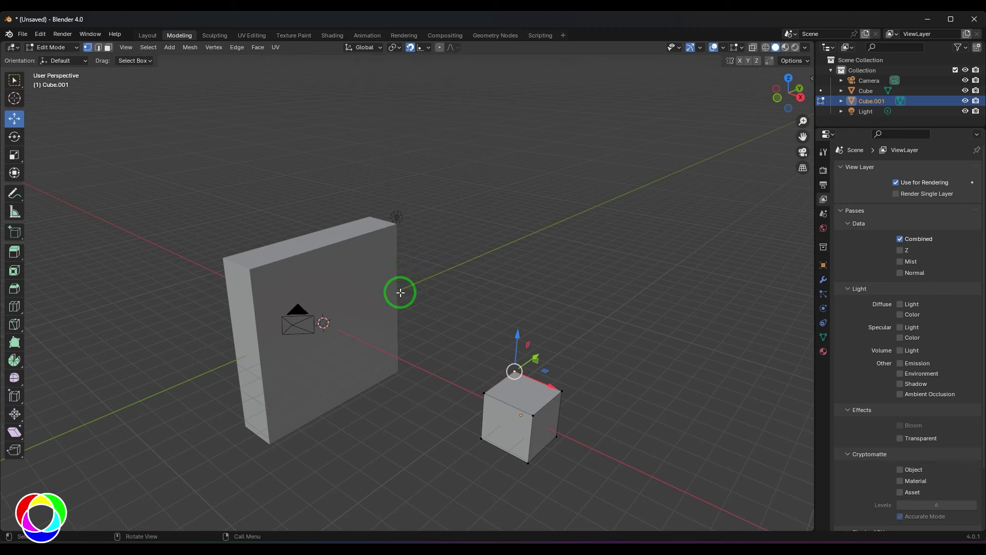
key(g)
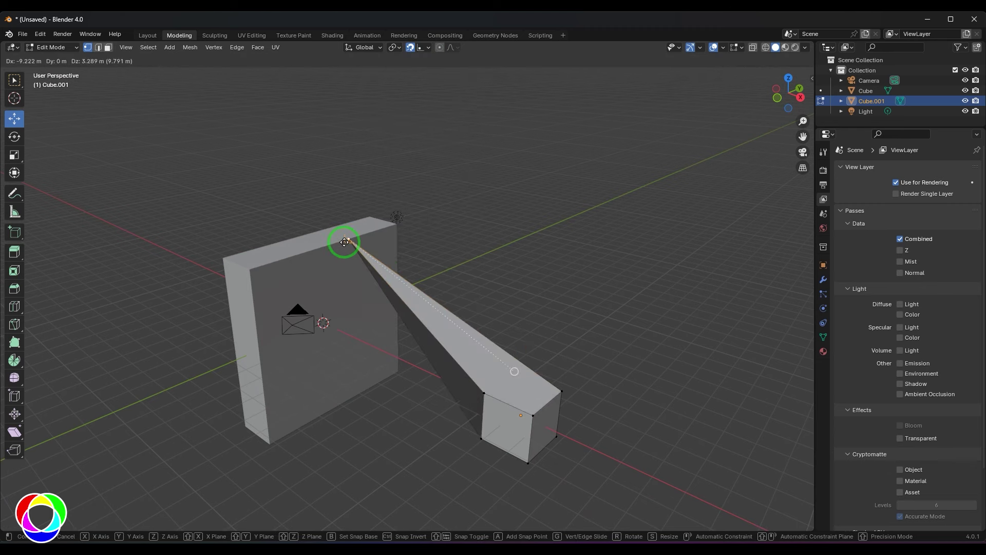
click(349, 239)
Snap the other upper vertex facing the block perpendicularly onto the same edge and inspect the alignment from the top view
click(485, 394)
key(g)
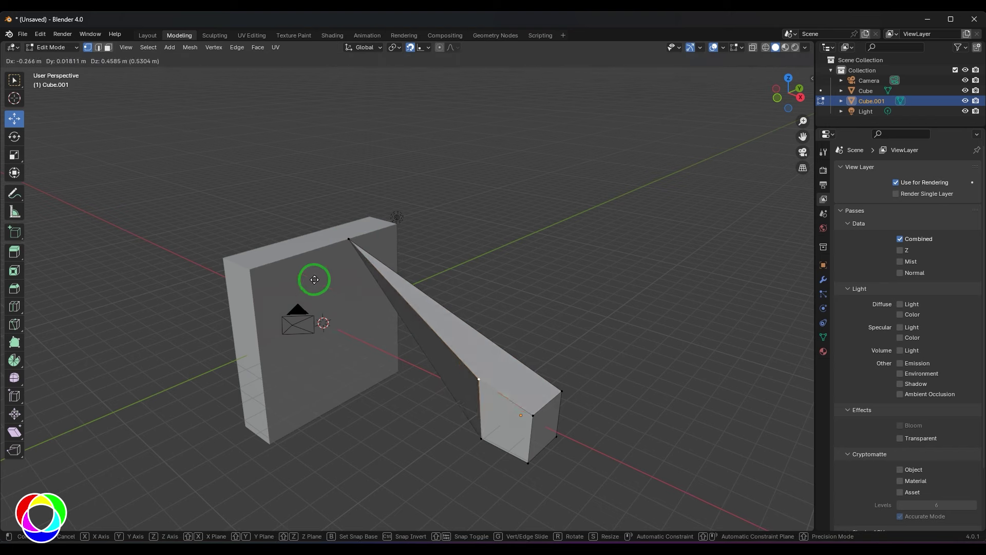
click(312, 248)
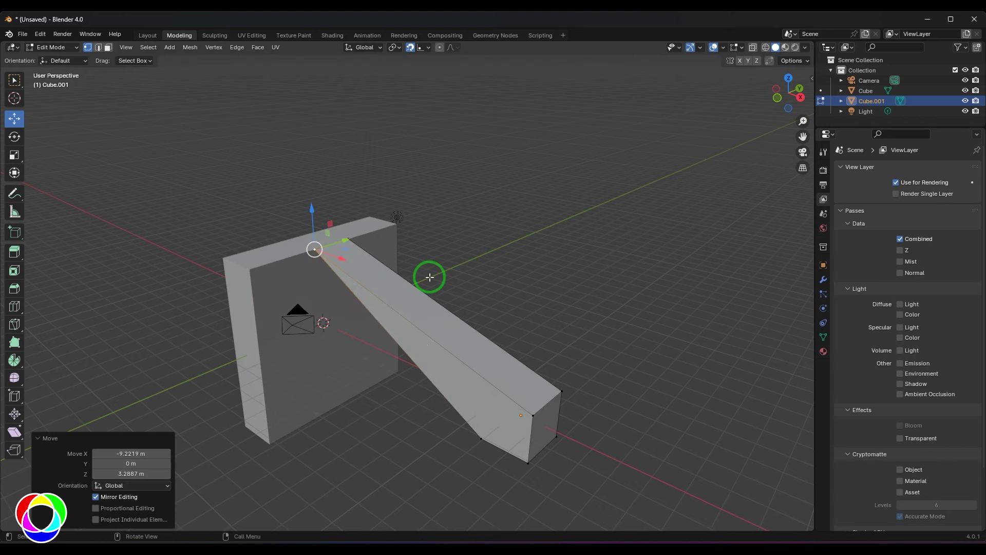
key(KP_7)
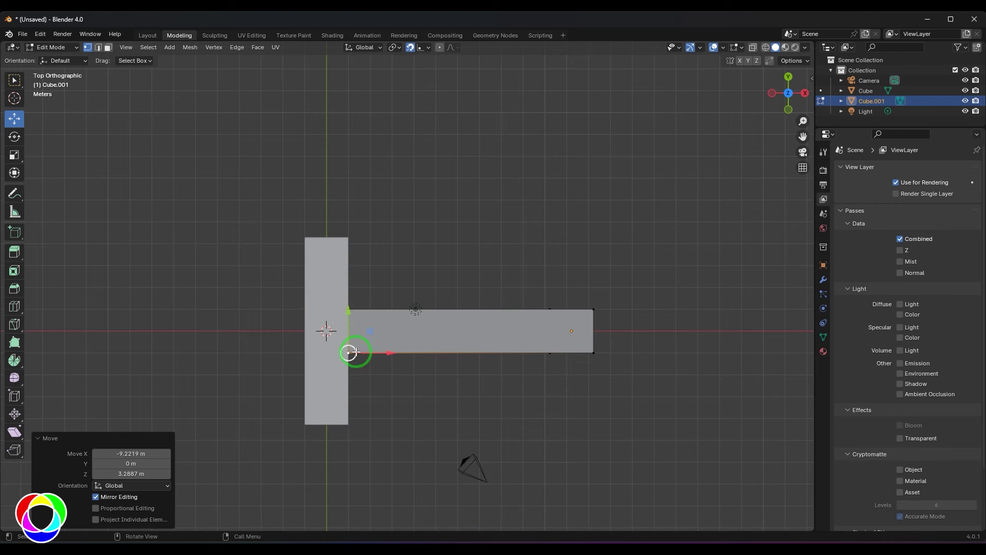
click(422, 47)
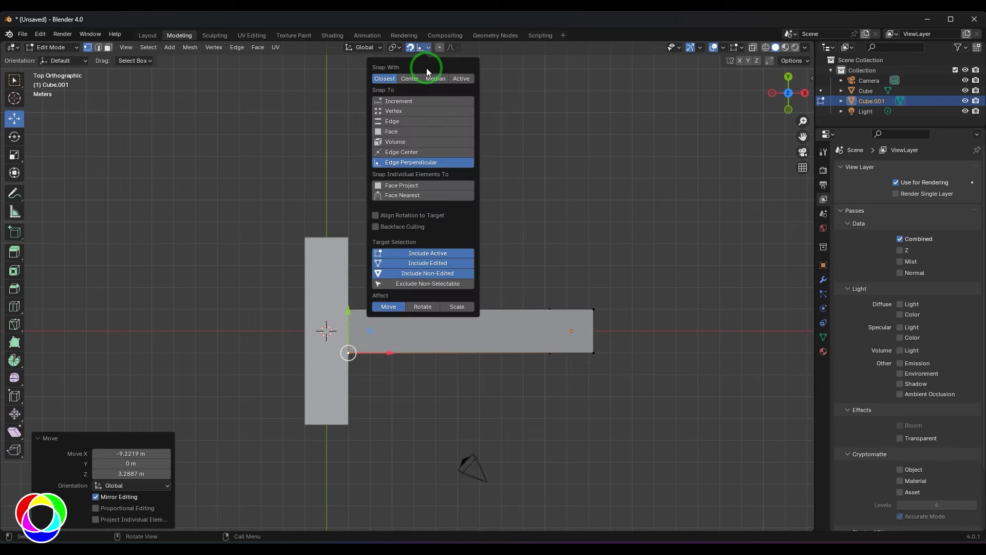
scroll(290, 372, up, 3)
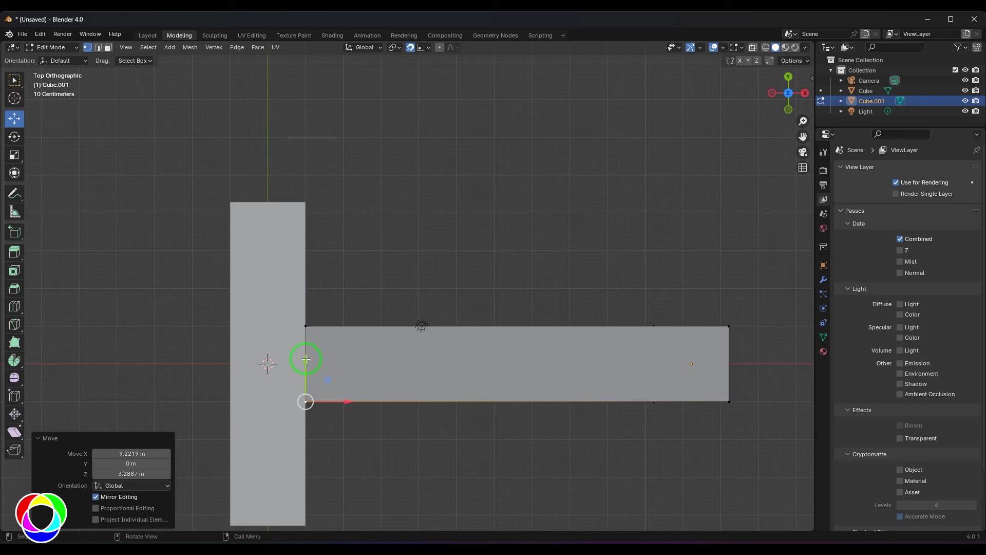
middle_drag(308, 343, 391, 343)
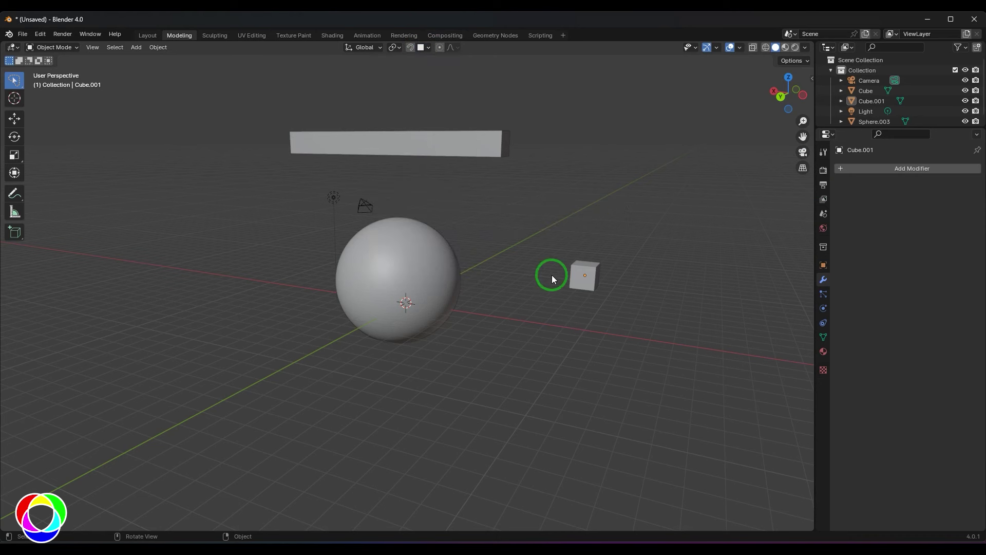
Select the small cube beside the sphere, enable snapping with Face Project, and move the cube onto the sphere's surface
click(580, 280)
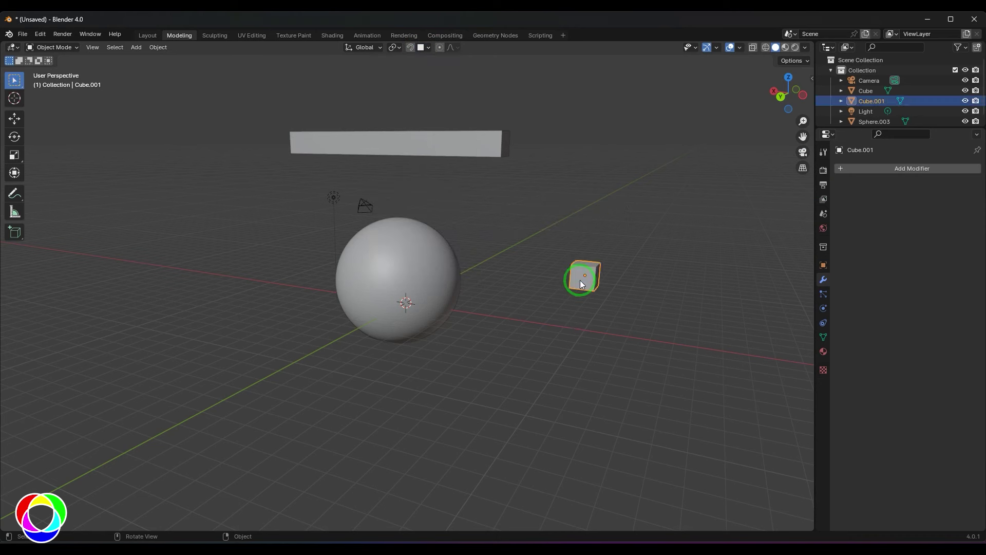
click(410, 48)
click(429, 47)
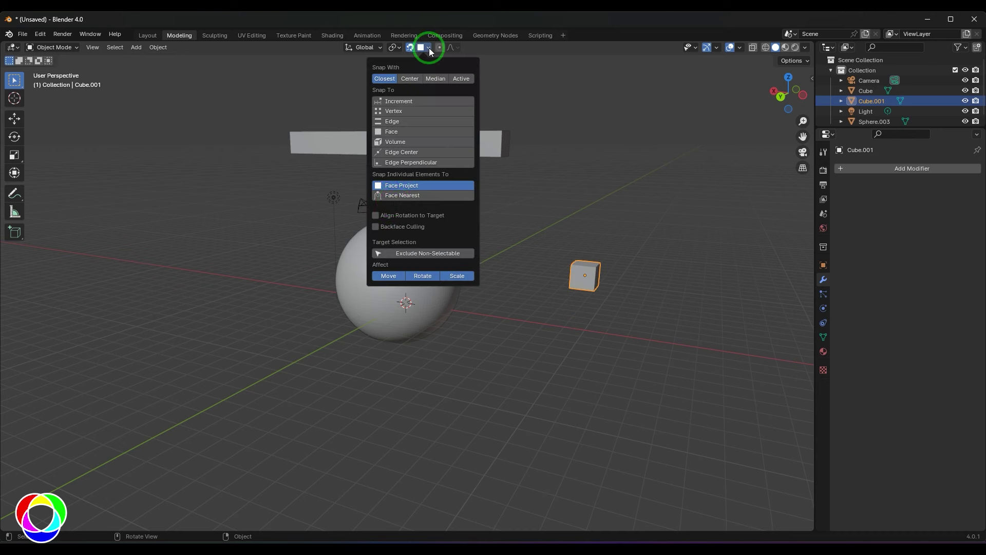
key(g)
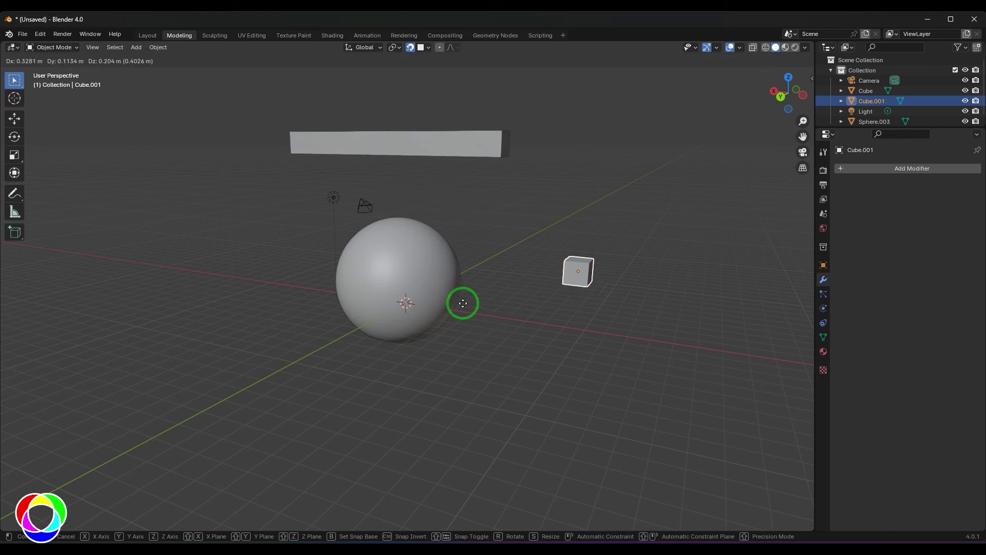
click(323, 305)
mouse_move(576, 309)
middle_down()
mouse_move(401, 322)
mouse_move(566, 316)
middle_up()
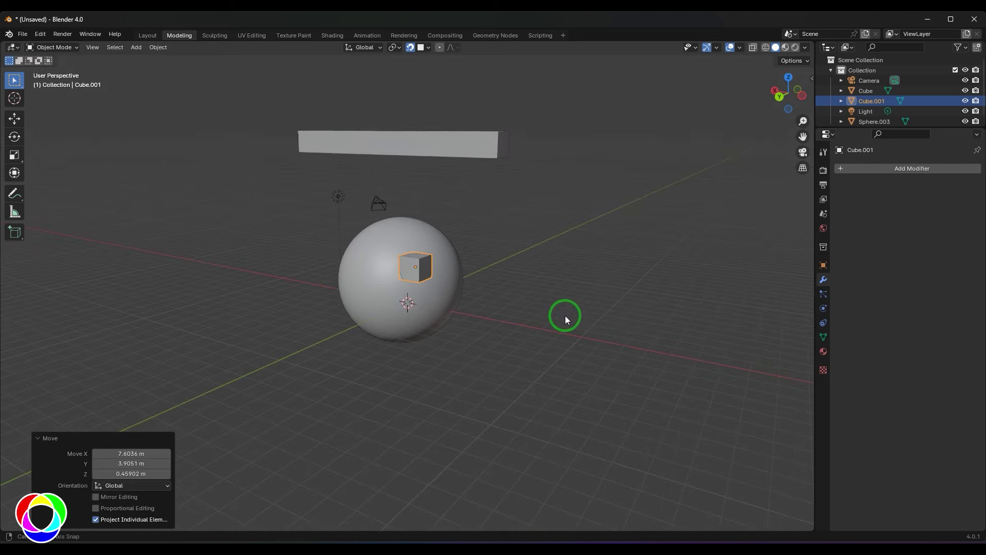
Move the cube off the sphere into empty space and set the snap target to Face Nearest
key(g)
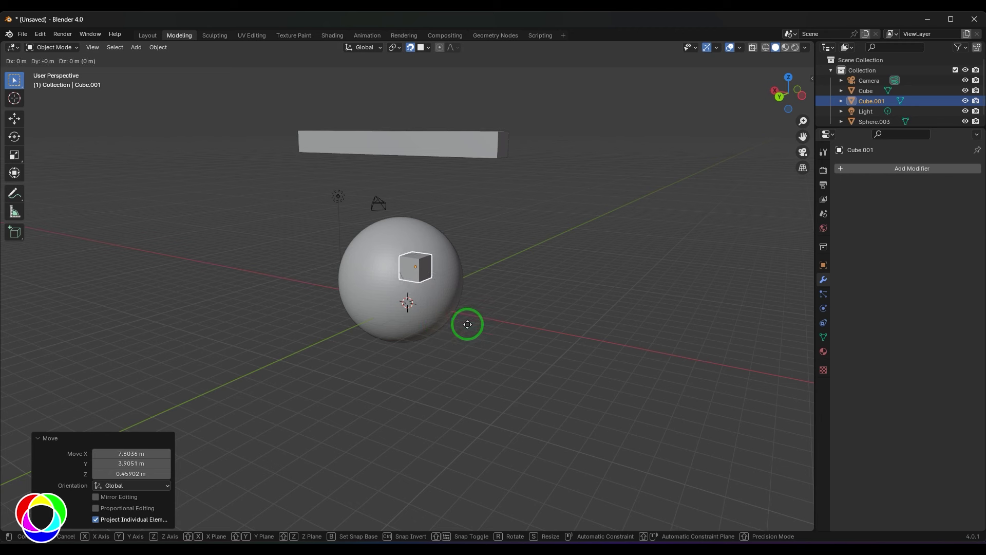
click(571, 322)
click(429, 48)
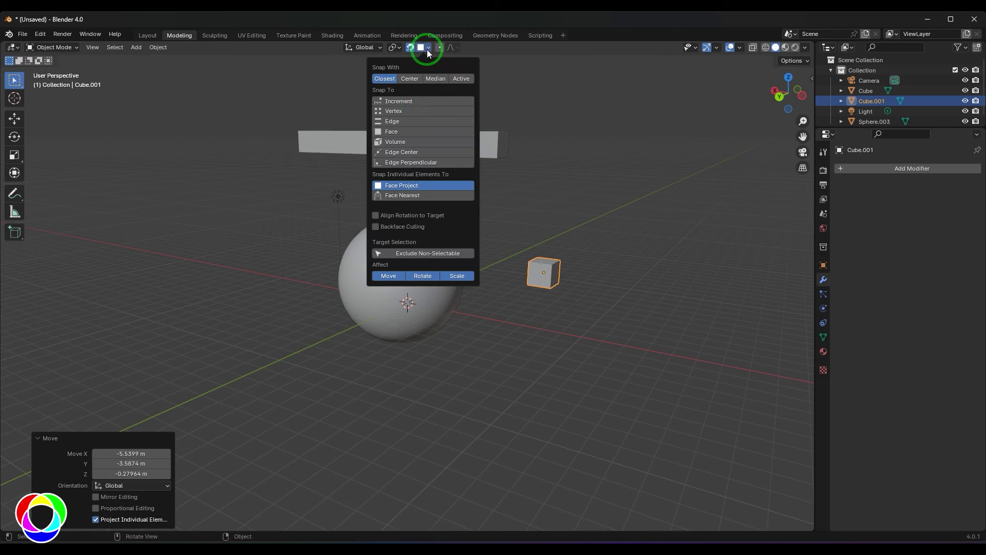
click(413, 174)
click(538, 282)
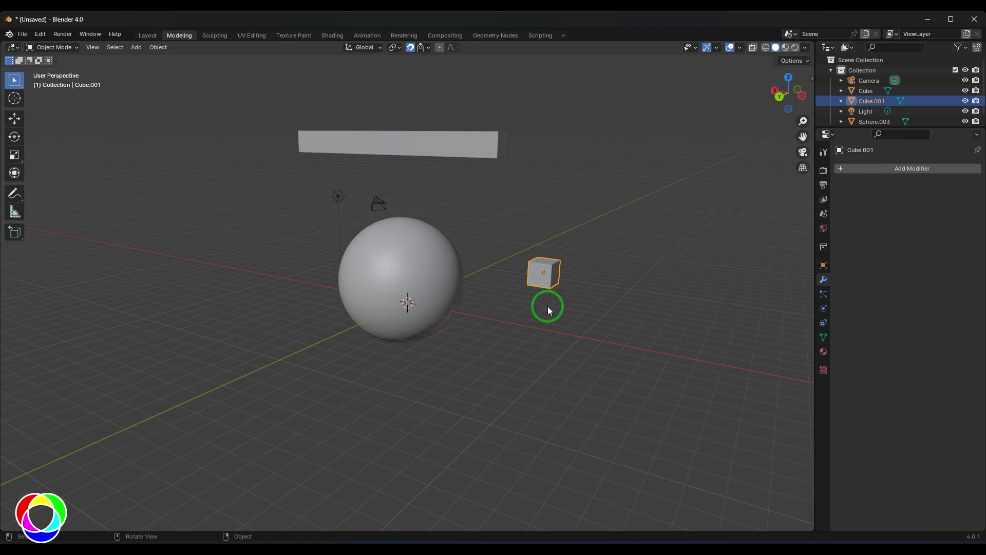
Snap the cube onto the sphere's upper surface, and move it about -8.4 m in Y around to the sphere's side
key(g)
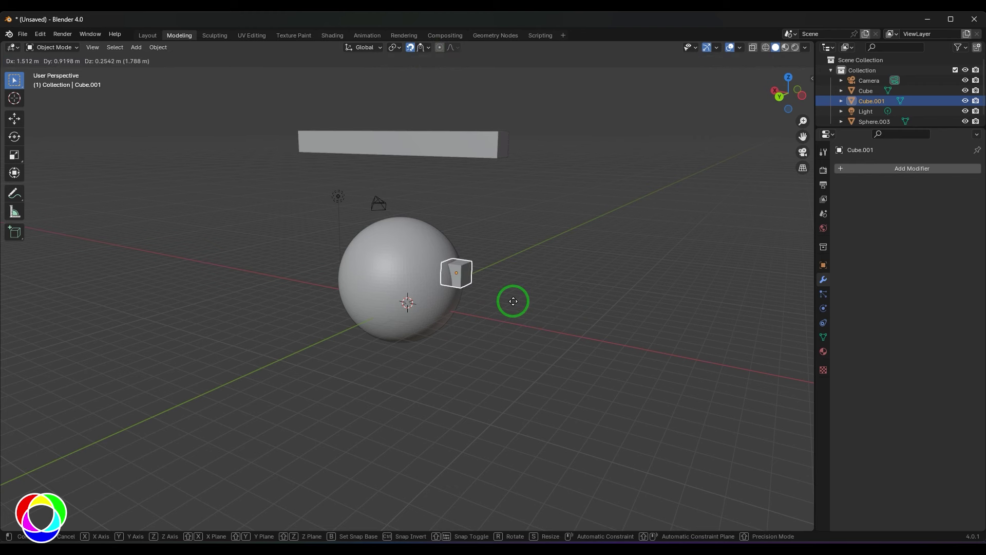
drag(513, 301, 447, 229)
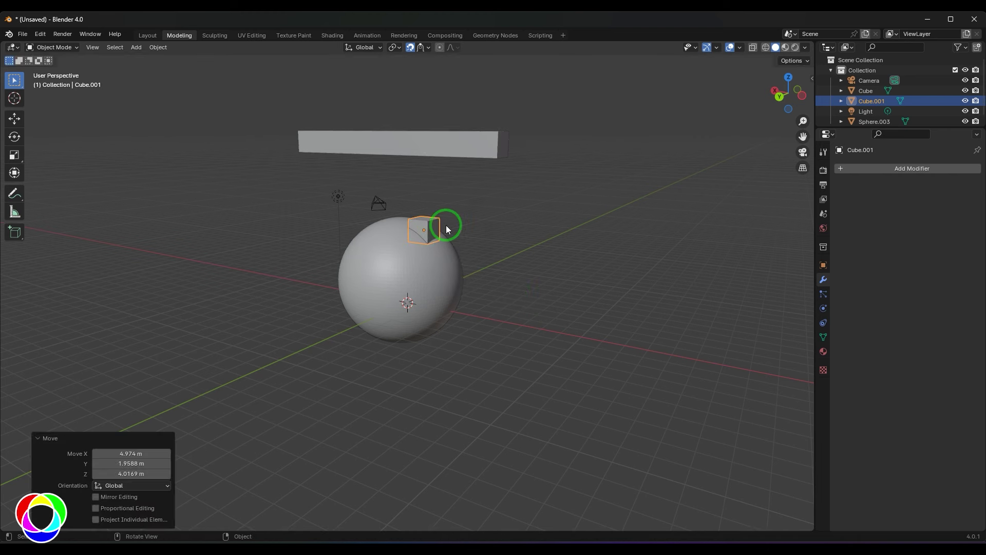
middle_drag(564, 285, 503, 310)
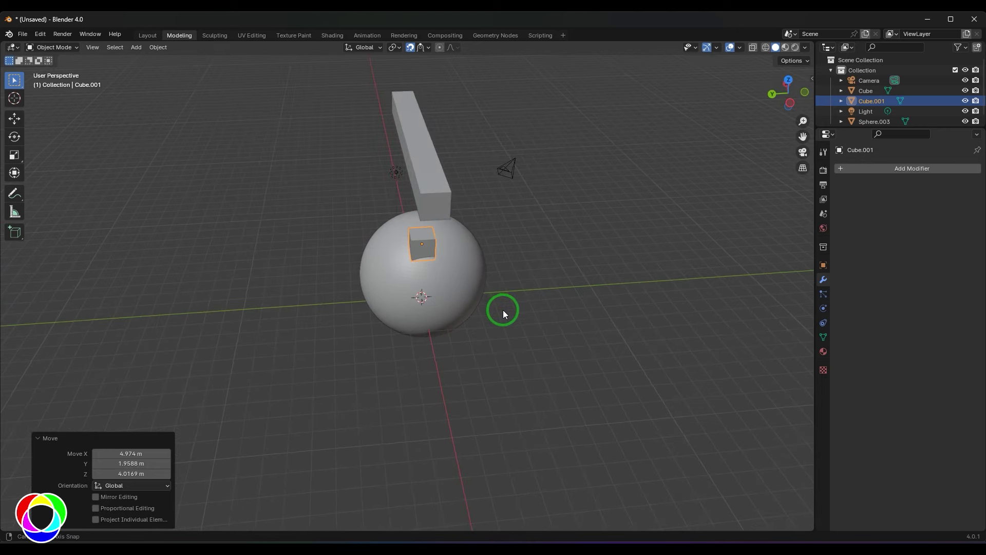
key(g)
click(639, 292)
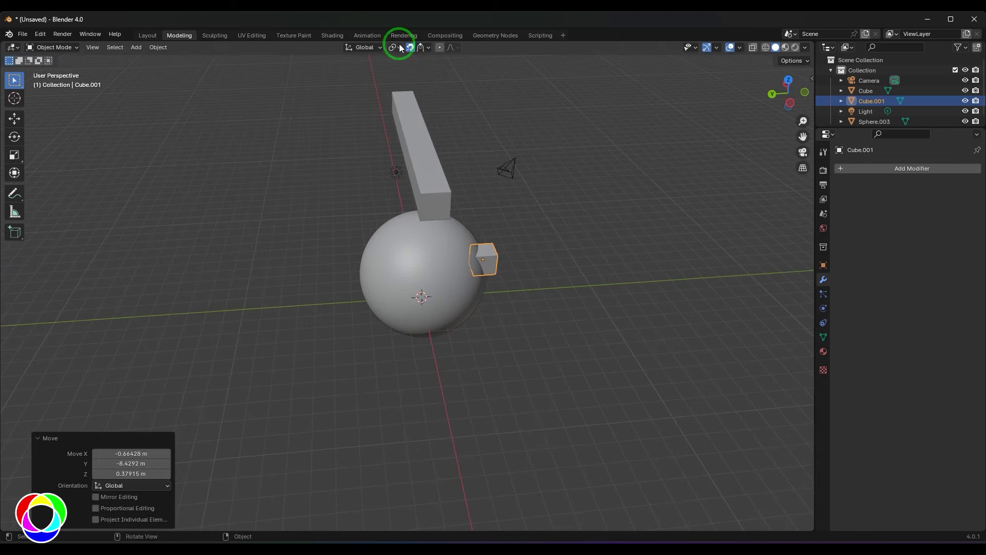
Turn snapping off and move the cube about -7.9 m in Y off the sphere into empty space
click(410, 47)
key(g)
click(673, 280)
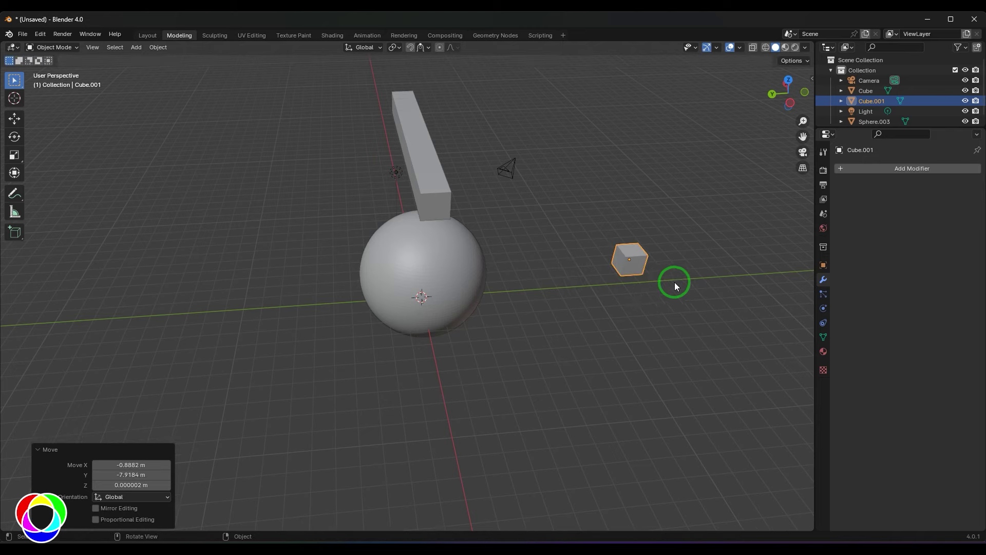
middle_drag(673, 280, 610, 302)
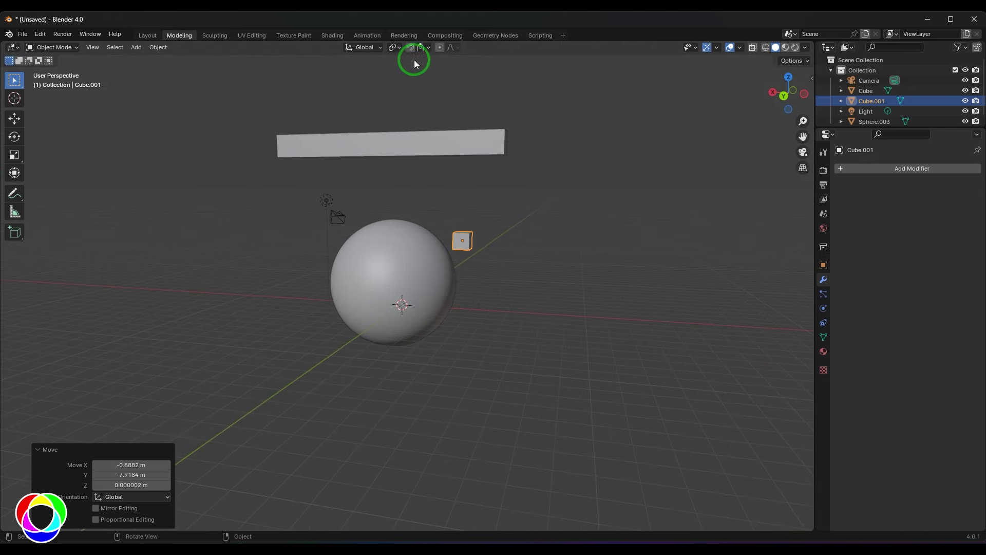
Try snapping the cube about 1.7 m in X onto the sphere with Face Nearest, and undo the move
key(g)
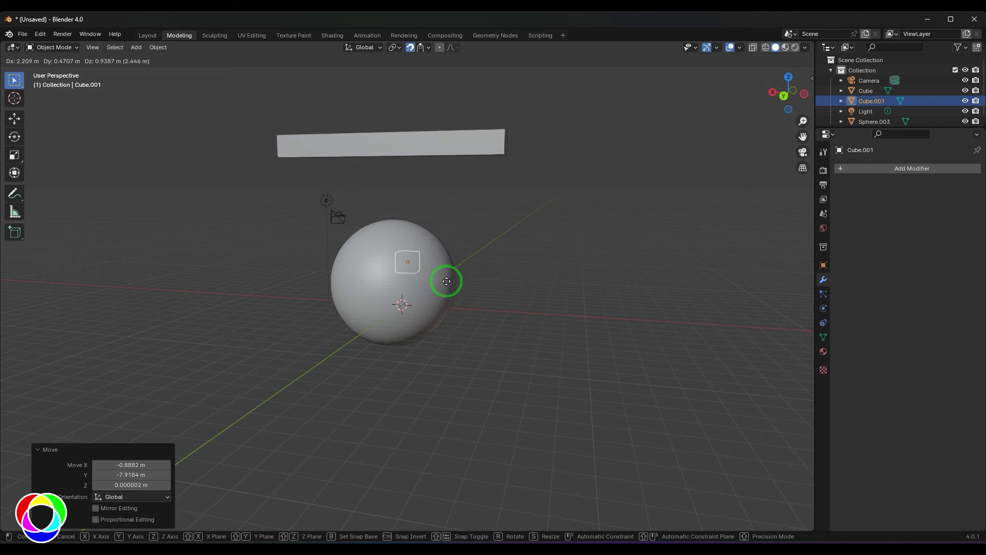
click(458, 266)
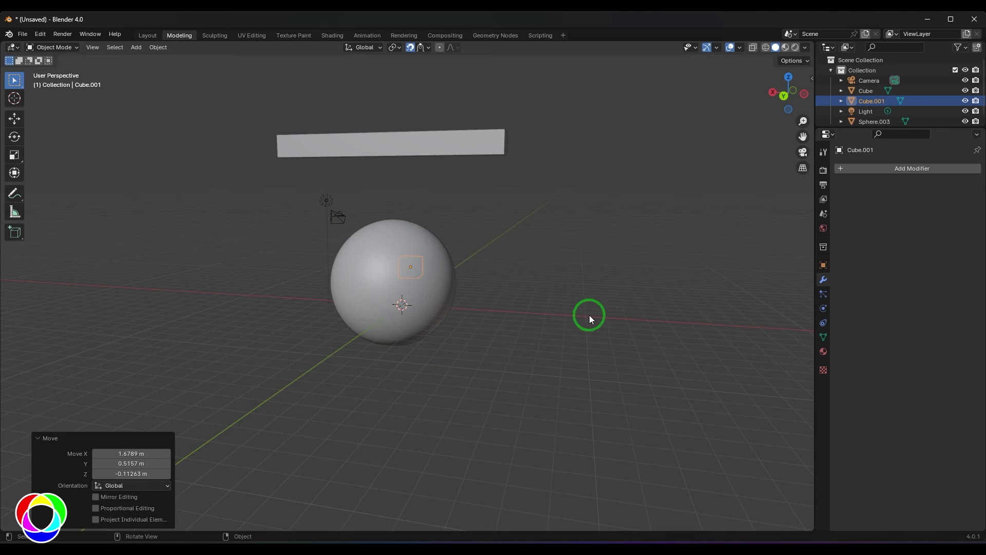
key(ctrl+z)
key(ctrl+z)
Try Face Project by moving the cube about 3.9 m in X onto the sphere's visible side, and undo the move
click(422, 47)
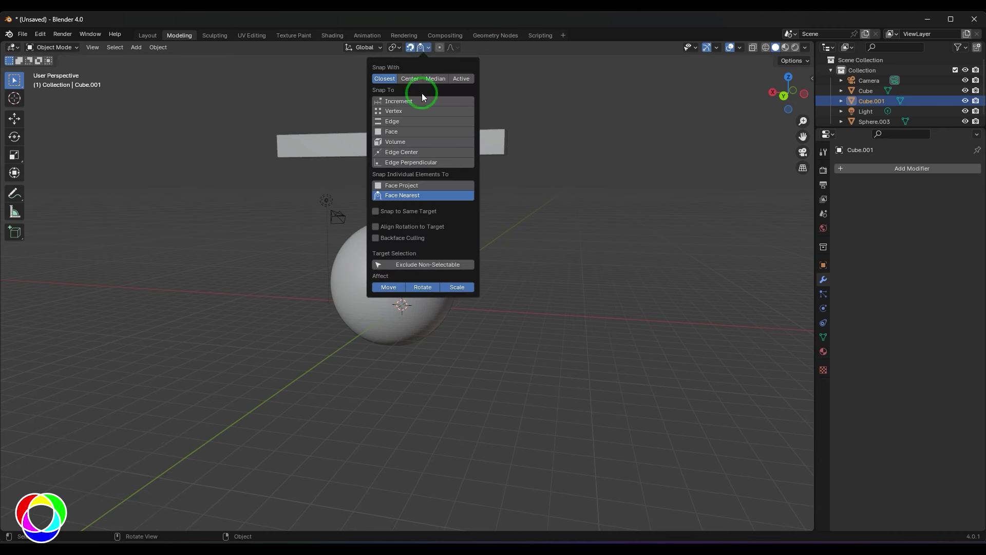
click(411, 185)
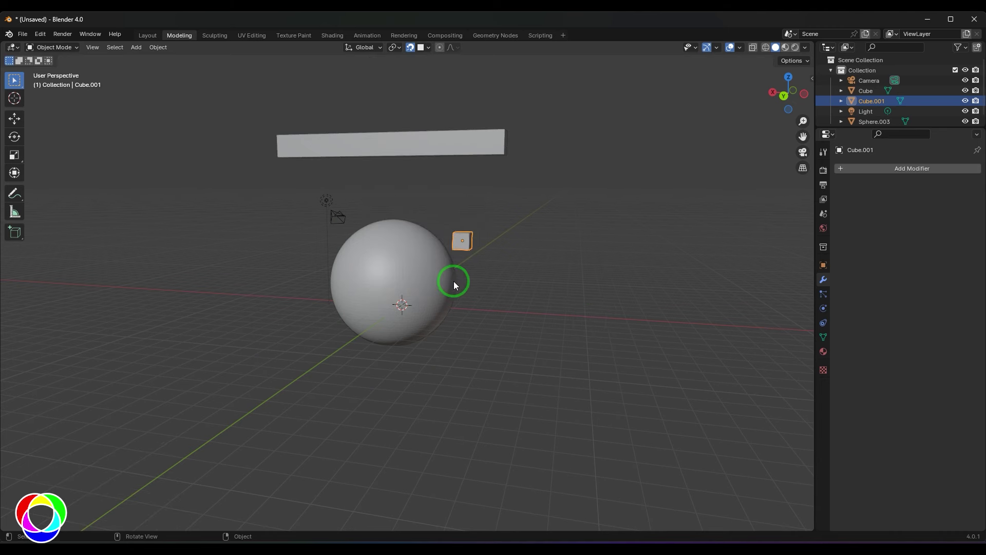
key(g)
click(400, 299)
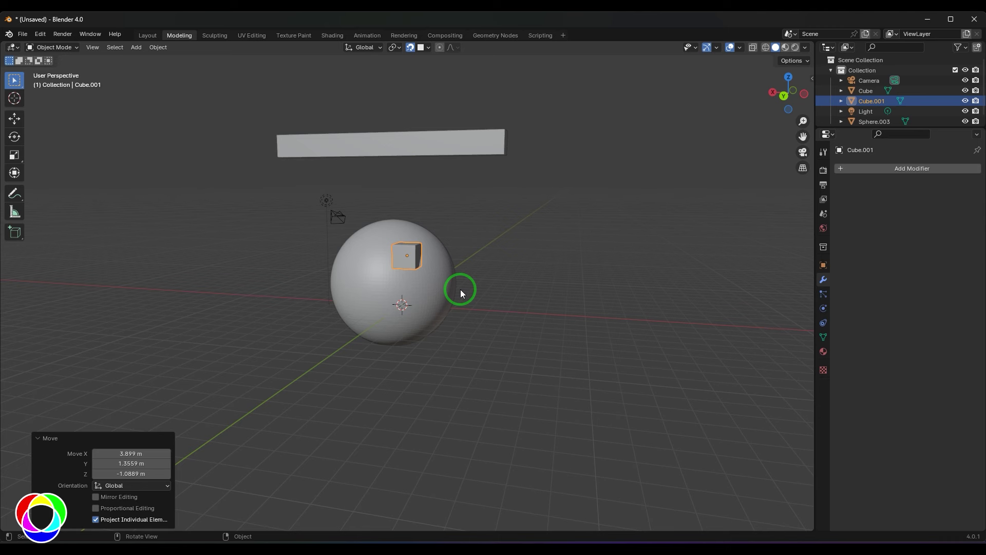
key(ctrl+z)
Set the snap target to Face Nearest, snap the cube to the closest part of the sphere, and inspect it from several angles
click(429, 49)
click(406, 195)
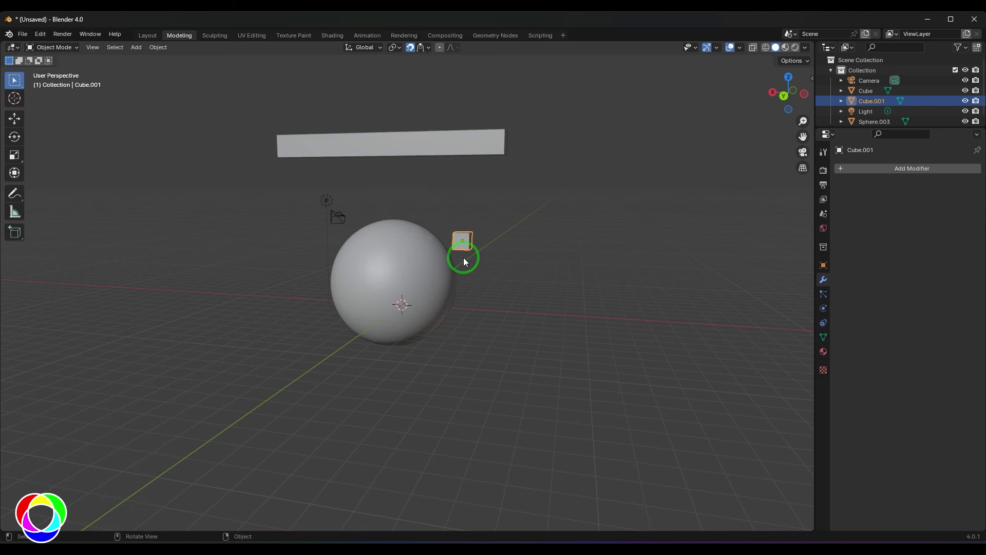
key(g)
click(463, 258)
middle_drag(464, 257, 513, 303)
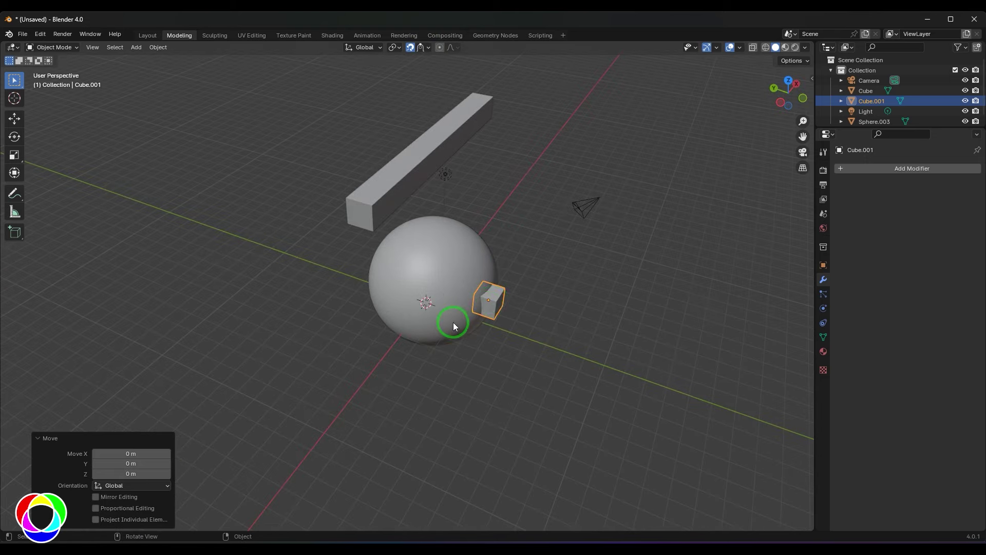
middle_drag(453, 322, 559, 202)
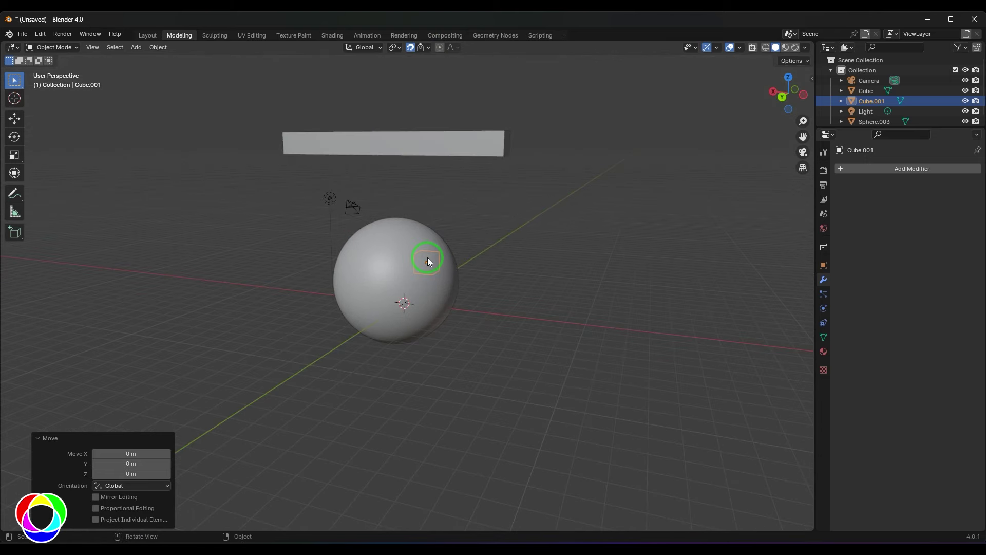
middle_drag(476, 304, 501, 294)
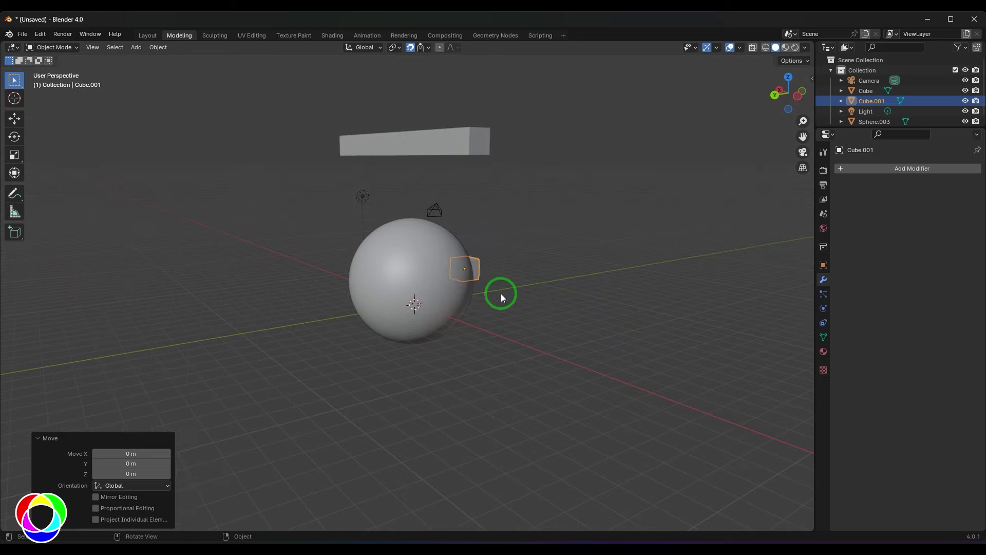
Delete the small cube and put the long block above the sphere into Edit Mode
key(Delete)
middle_drag(490, 205, 488, 235)
click(423, 155)
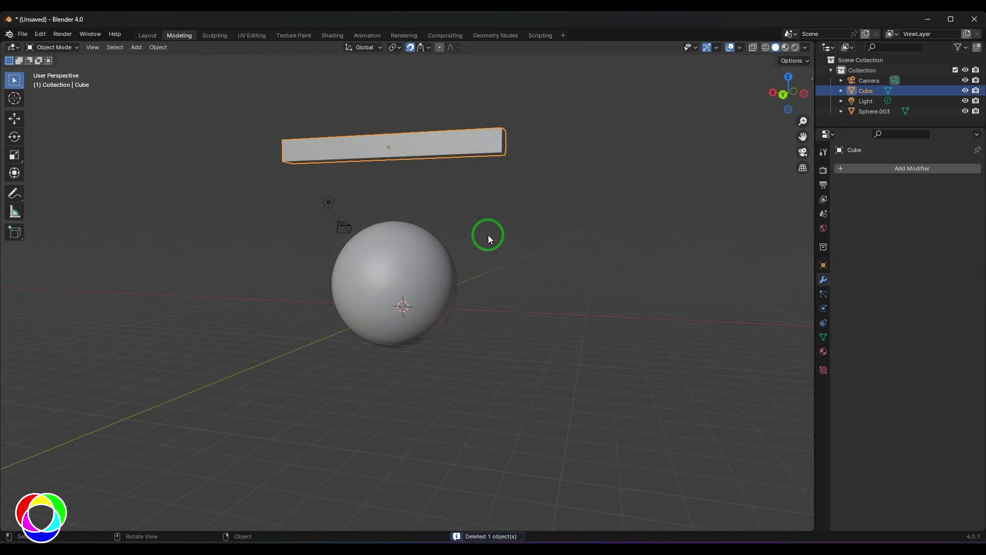
key(Tab)
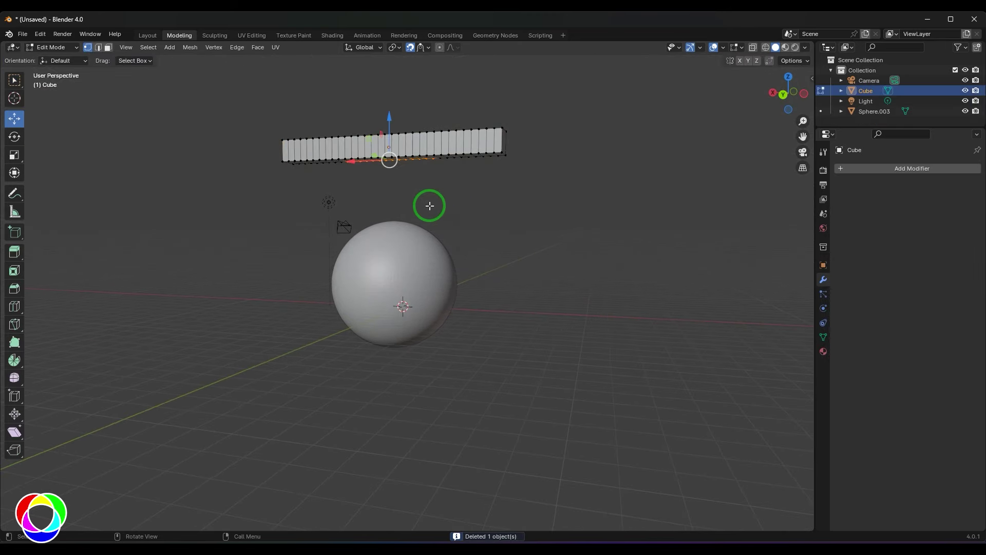
In the front view with wireframe shading, select the middle section of vertices along the block's underside
key(KP_1)
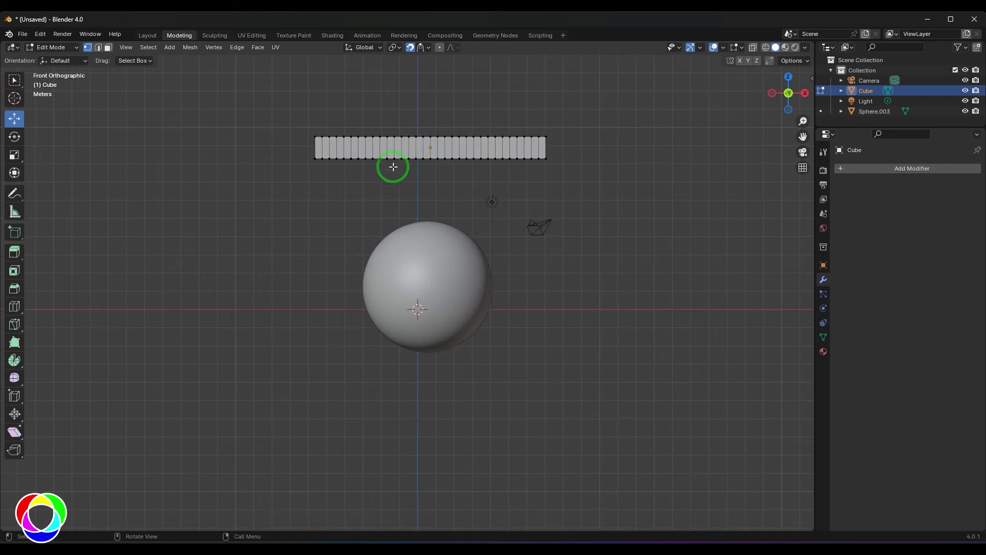
key(shift+z)
drag(387, 147, 485, 177)
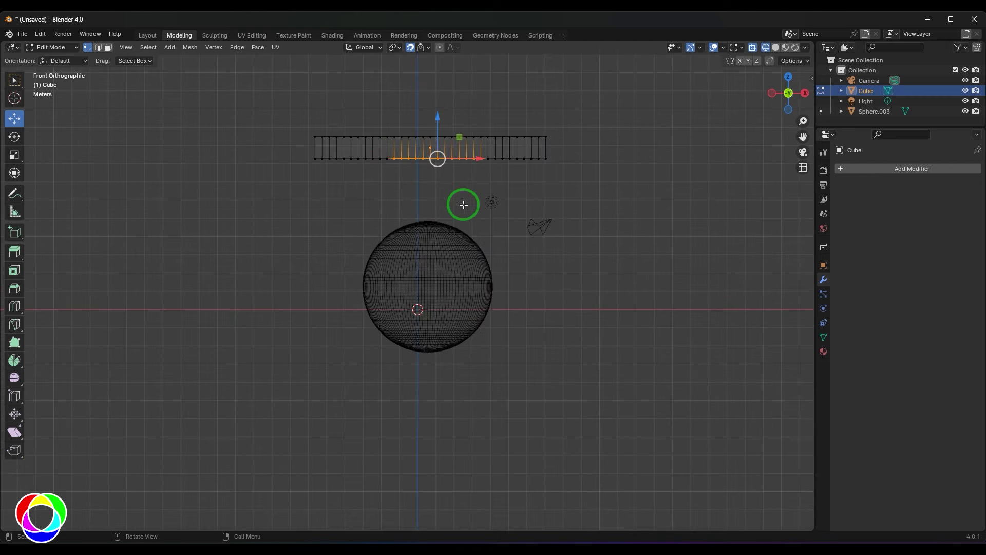
scroll(470, 198, up, 2)
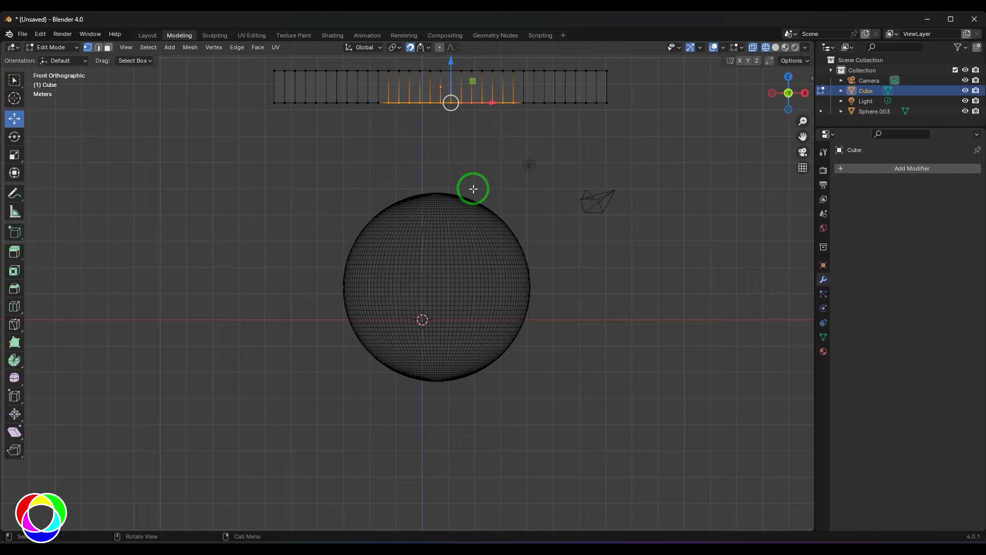
middle_drag(542, 229, 435, 190)
key(KP_1)
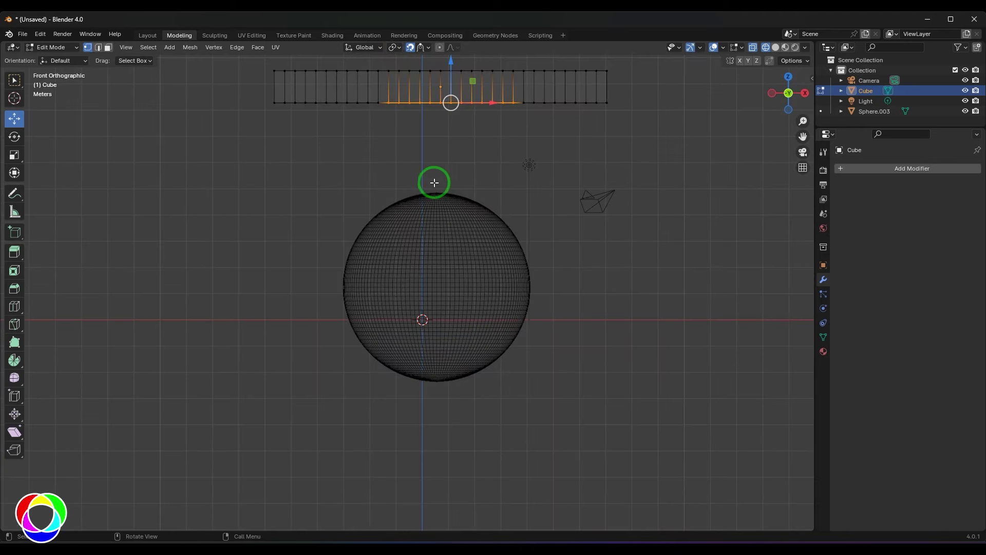
Set the snap target to Face Project and move the selected vertices about -5.1 m in Z onto the sphere
click(423, 47)
click(424, 184)
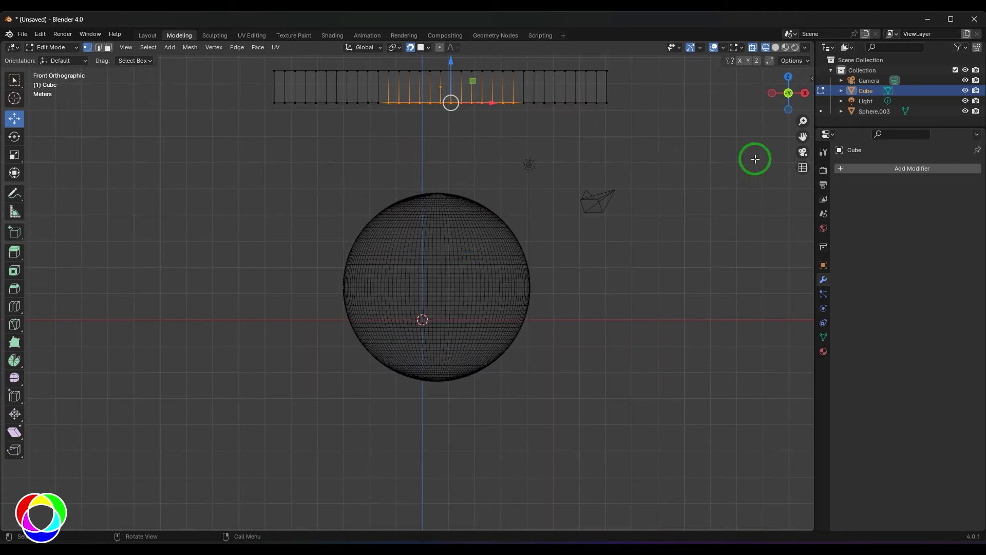
key(g)
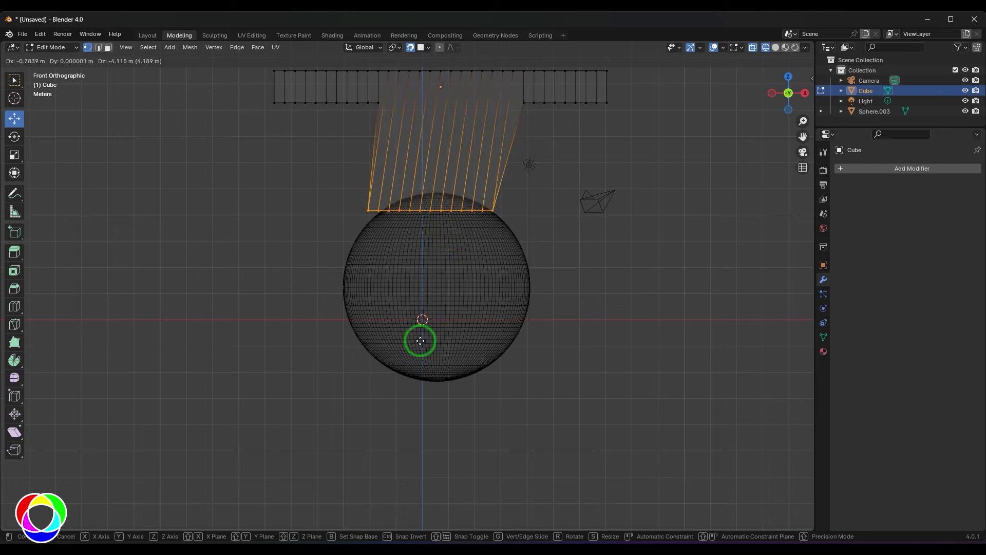
click(432, 362)
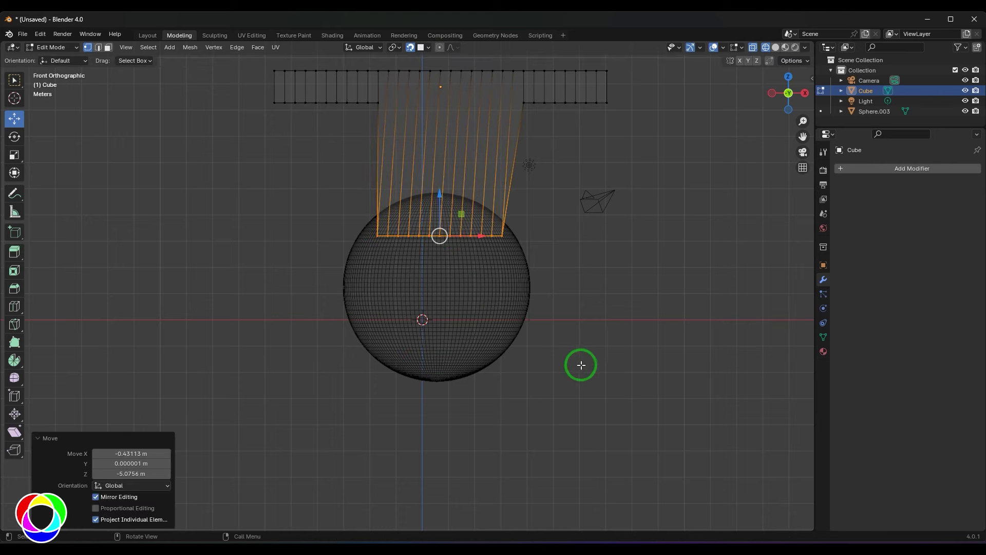
Inspect the projected vertices around the sphere in solid shading, and undo their move from the front view
key(shift+z)
middle_drag(575, 343, 496, 397)
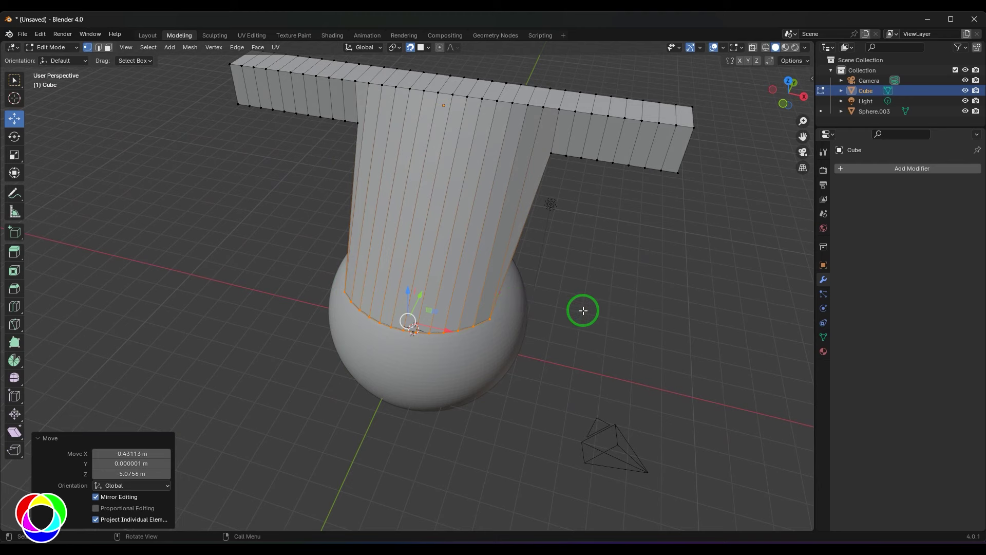
middle_drag(583, 310, 379, 119)
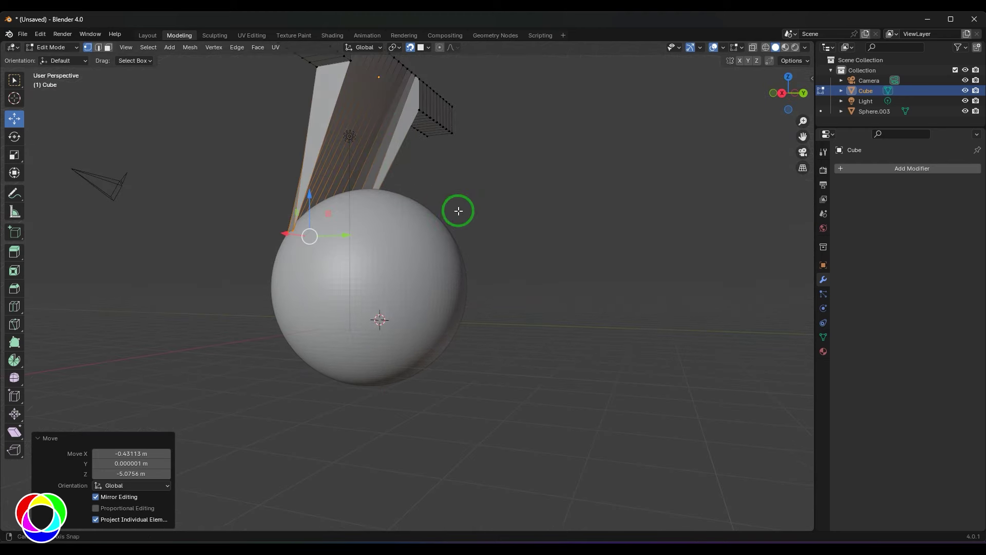
middle_drag(459, 211, 457, 185)
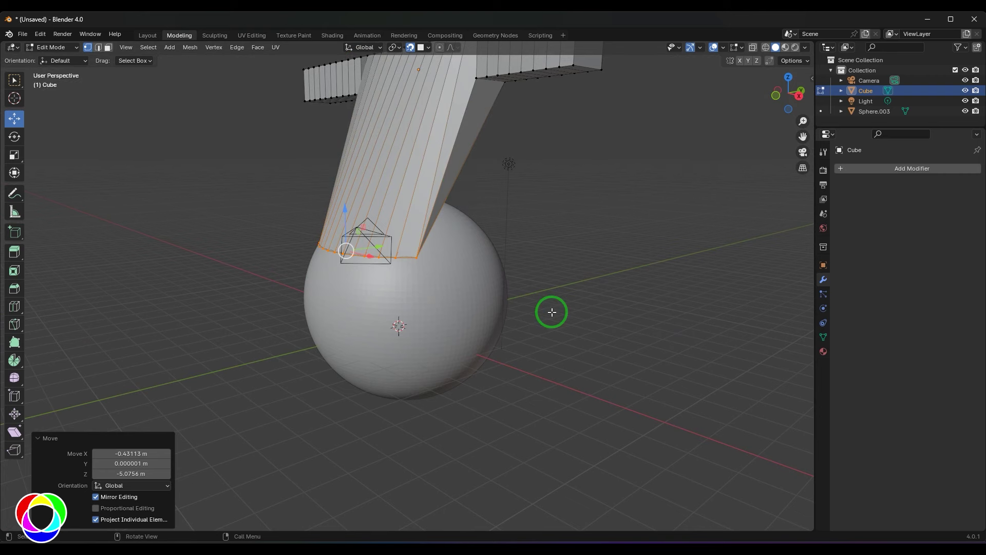
key(KP_1)
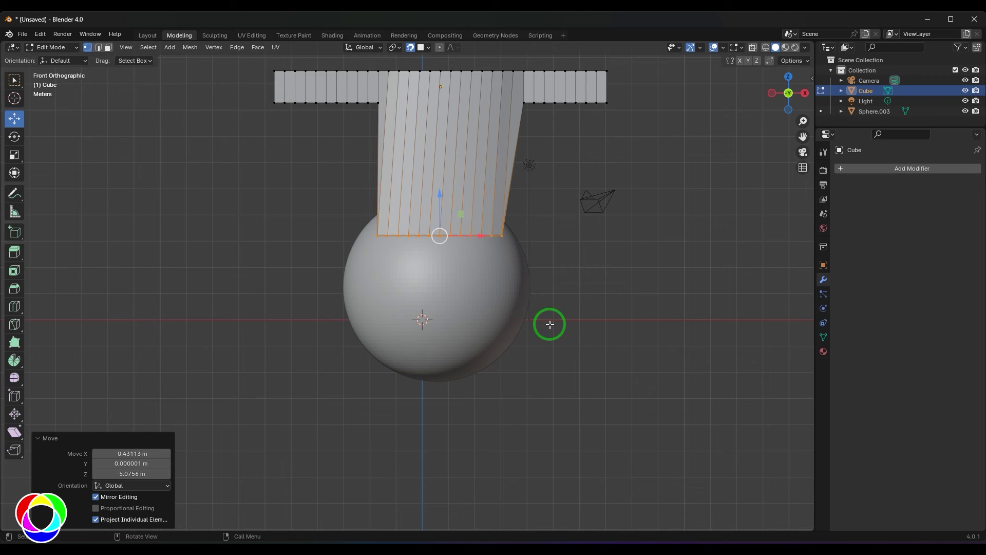
key(ctrl+z)
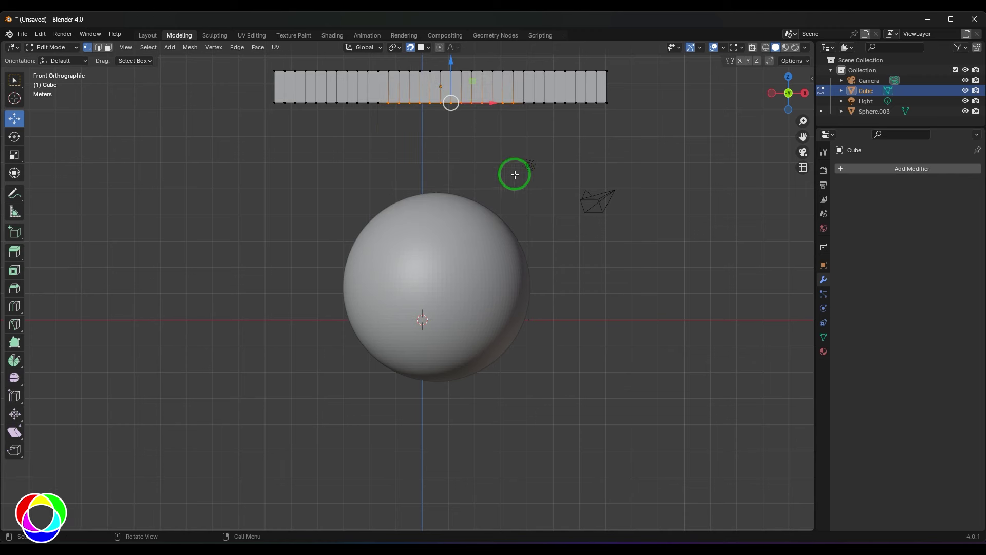
Set the snap target to Face Nearest, move the selected vertices about -5.8 m in Z onto the sphere, and inspect the wrapped edge
click(424, 48)
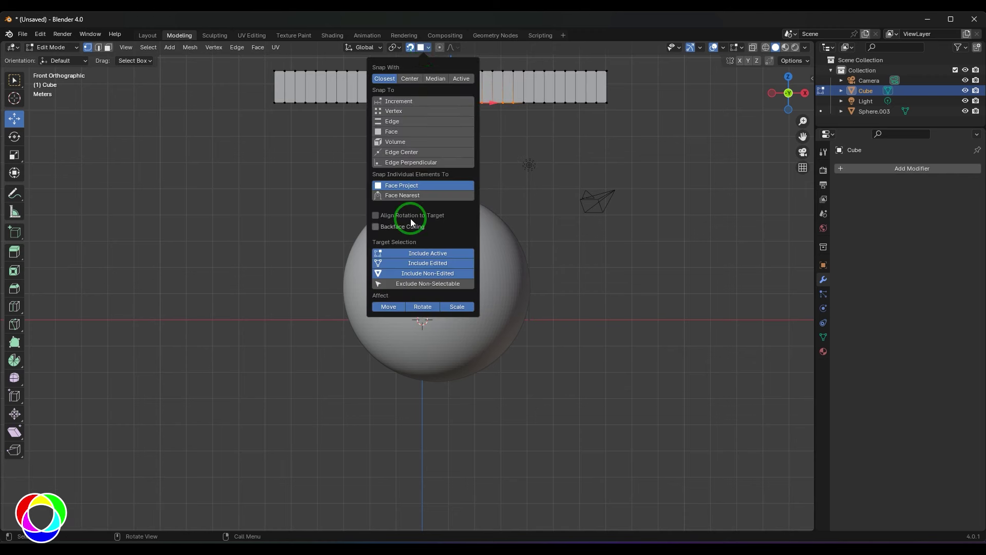
click(416, 195)
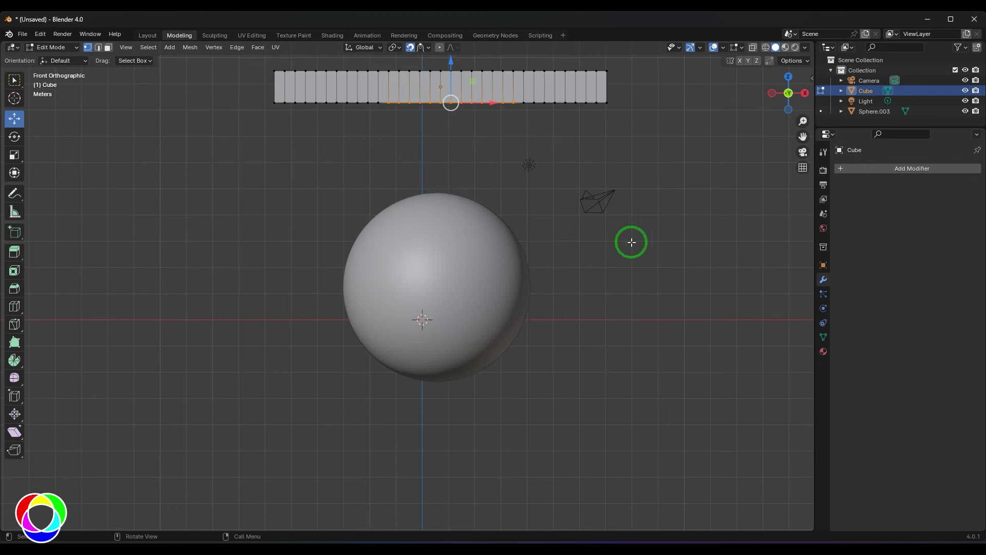
key(g)
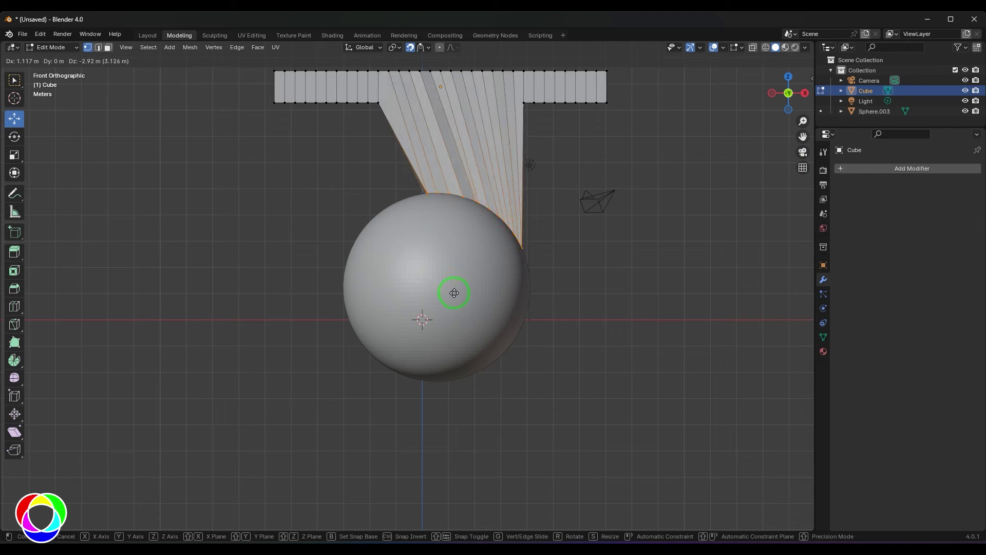
click(506, 342)
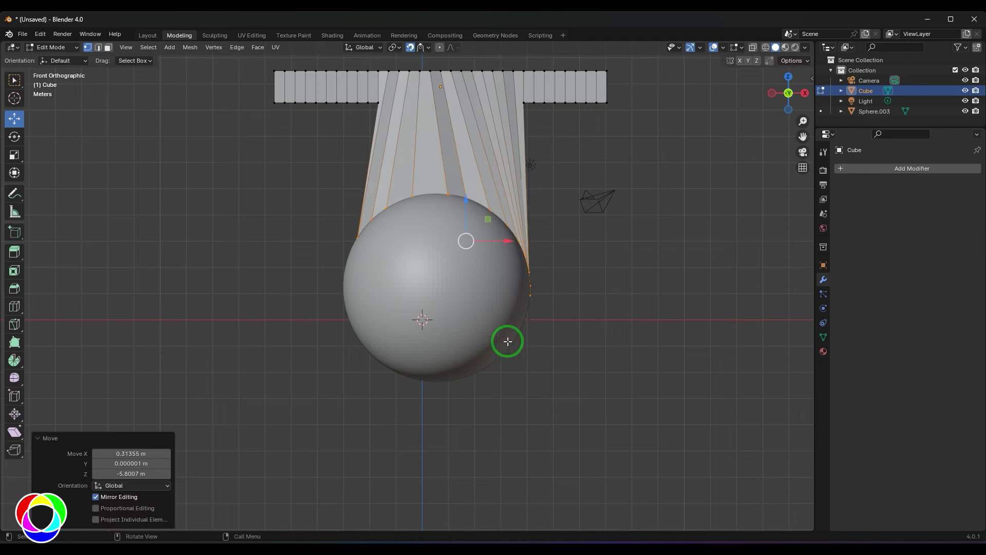
middle_drag(507, 341, 541, 338)
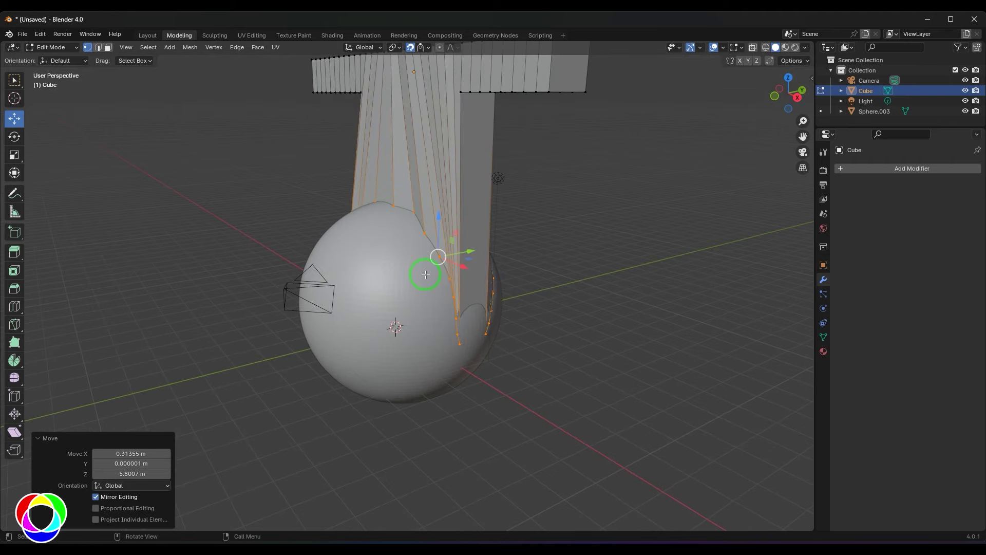
middle_drag(334, 243, 370, 284)
middle_drag(429, 279, 494, 299)
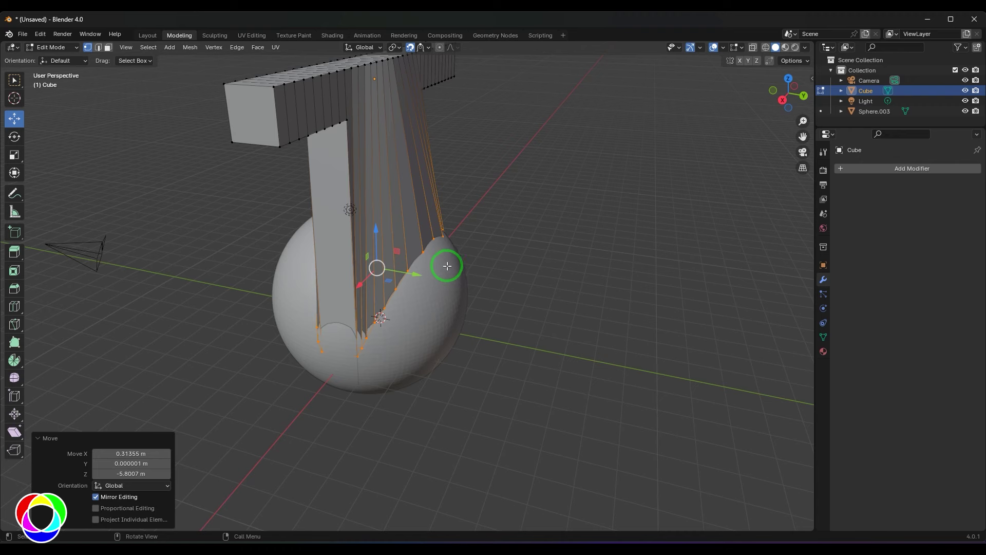
click(447, 266)
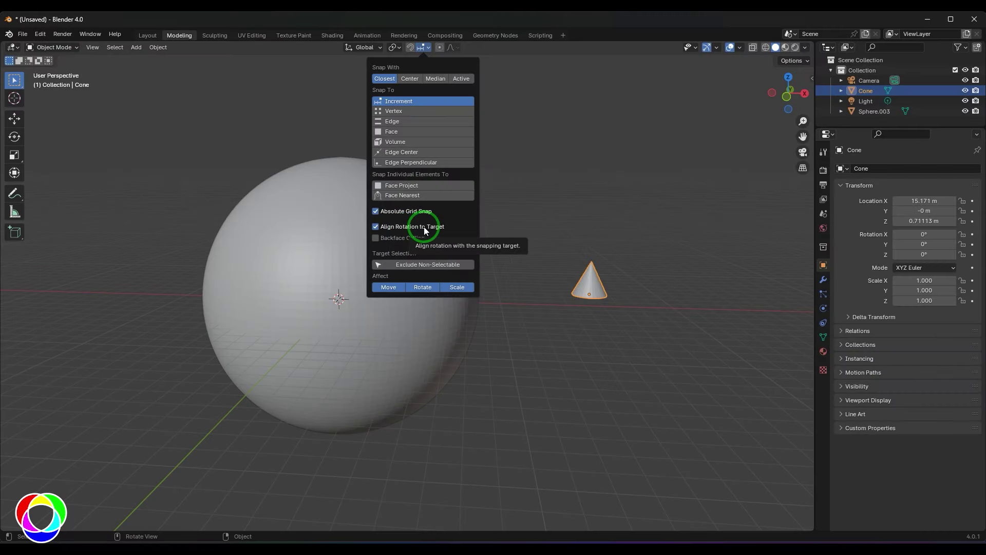
With Align Rotation to Target on, set snapping to Face Project and move the cone about -9.5 m in X onto the sphere's surface
click(431, 186)
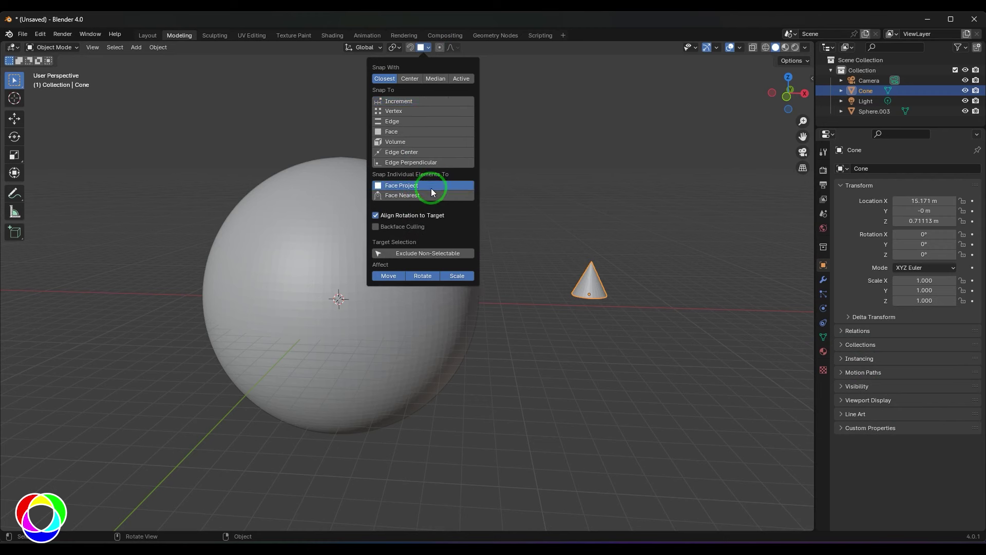
click(430, 133)
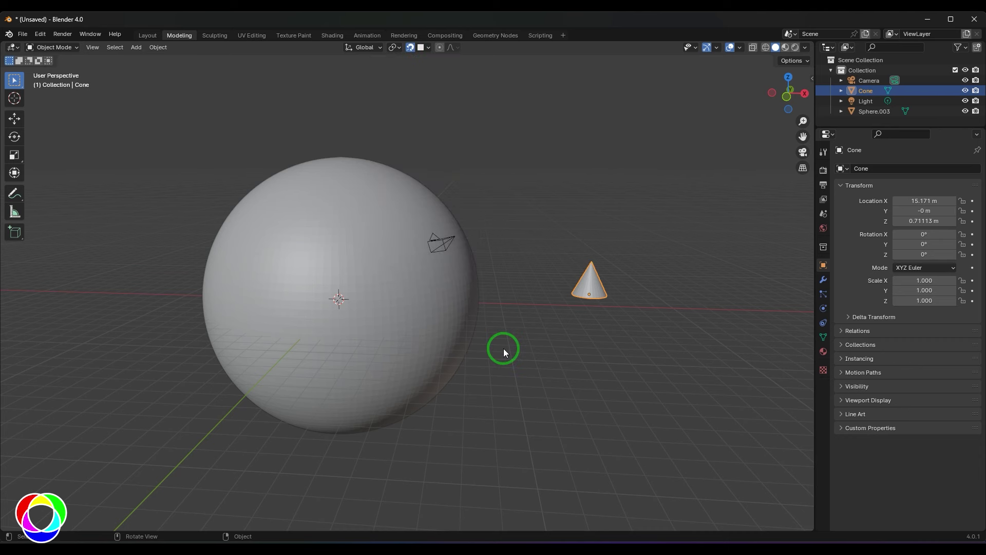
key(g)
click(396, 311)
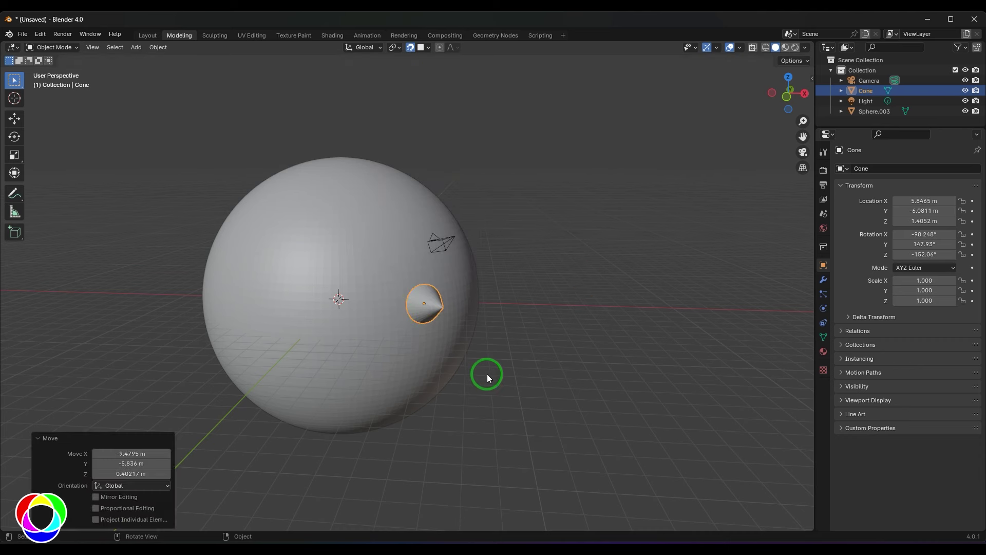
Inspect how the cone sits on the sphere's surface, and undo its move
middle_drag(516, 374, 584, 376)
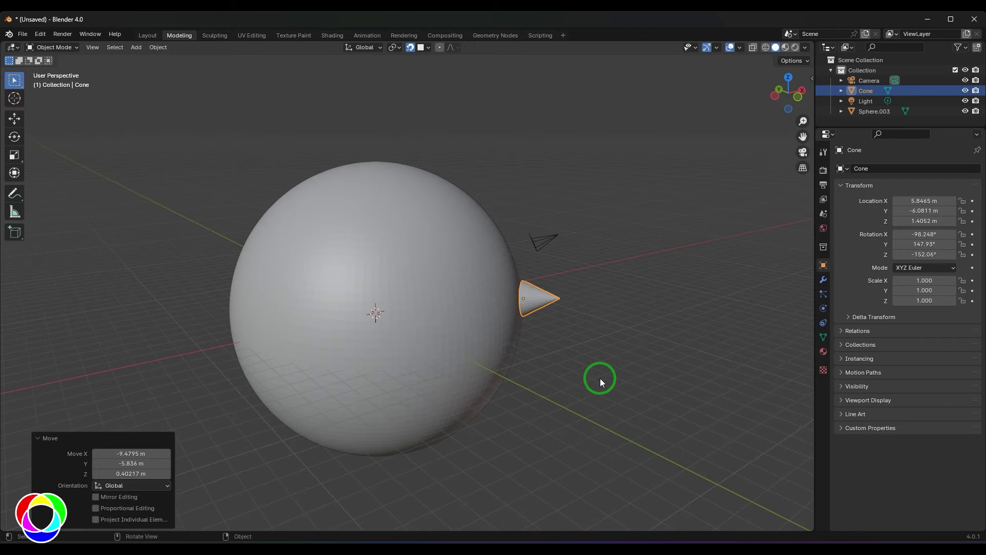
middle_drag(664, 368, 632, 378)
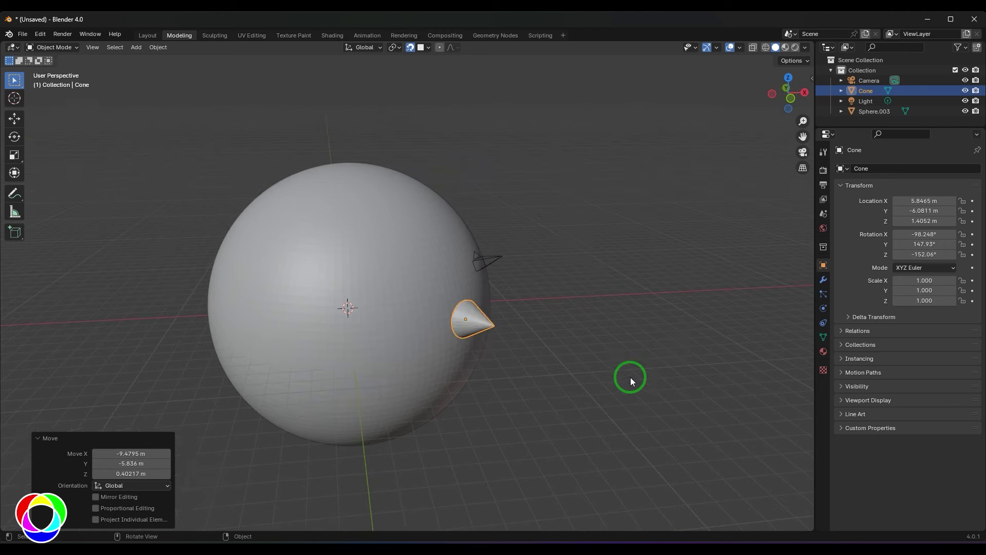
key(ctrl+z)
Set the snap target to Face Project and move the cone about -9.4 m in X and 4.5 m in Z onto the sphere's upper surface
click(422, 48)
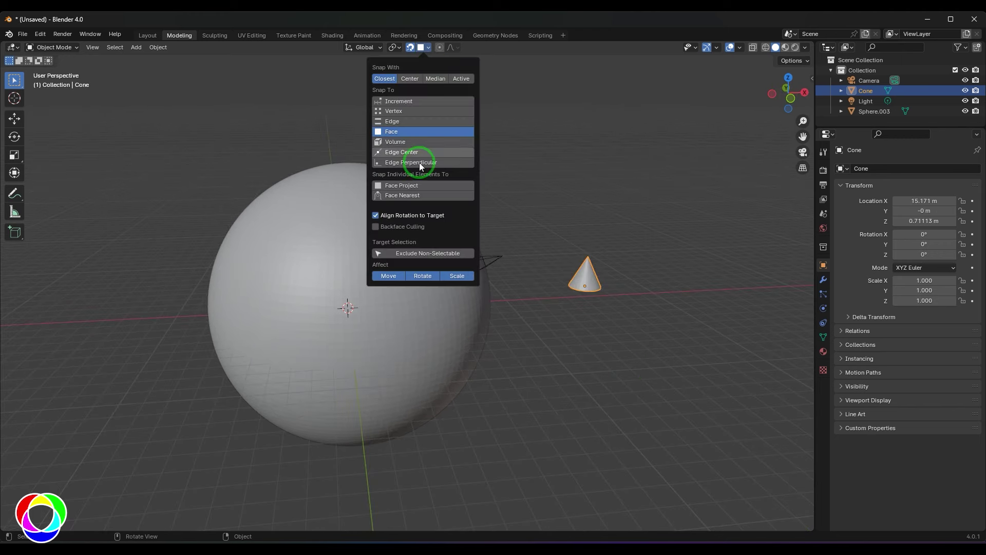
click(406, 186)
key(g)
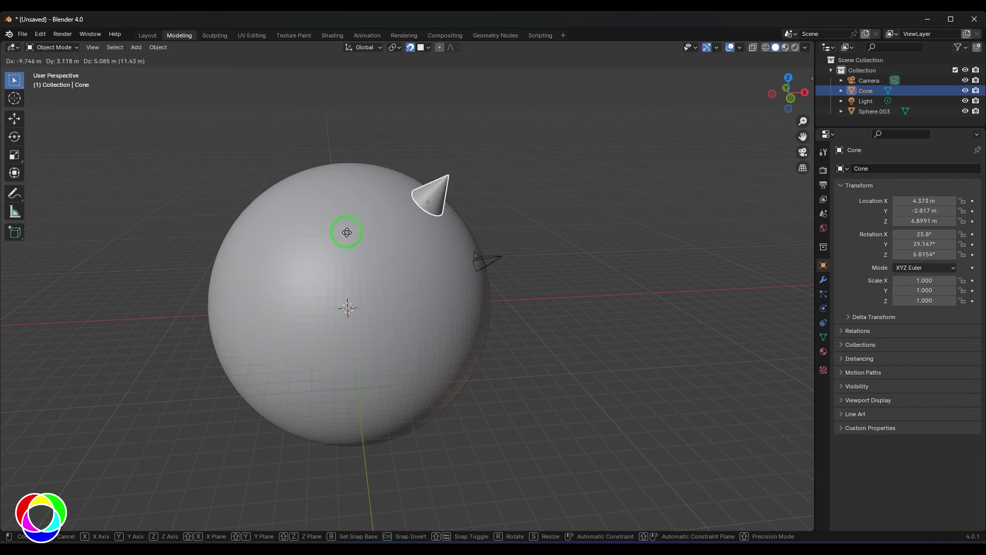
click(353, 241)
Duplicate the cone three times in succession, snapping the copies onto the sphere near its top, on its upper left side and near its front centre
key(shift+d)
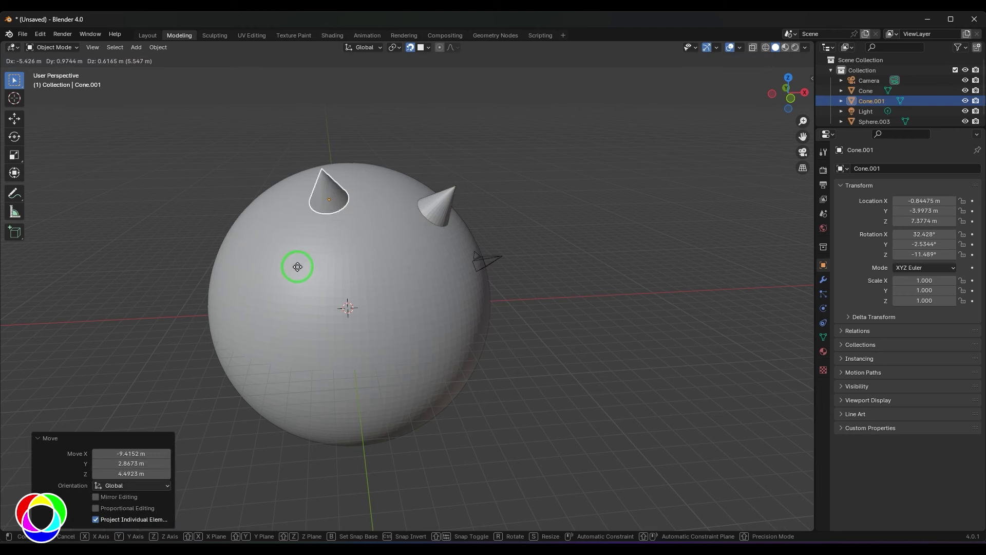
click(311, 265)
key(shift+d)
click(269, 319)
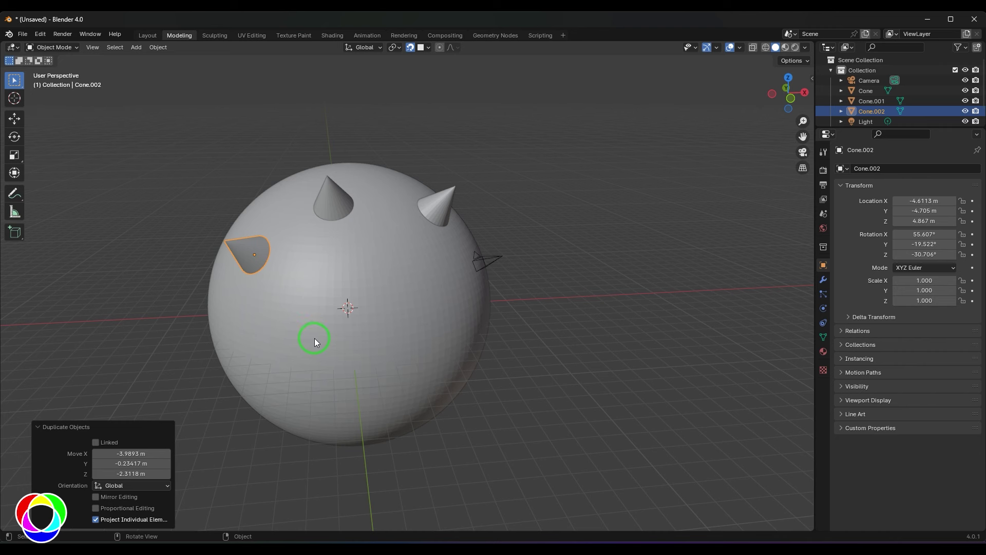
key(shift+d)
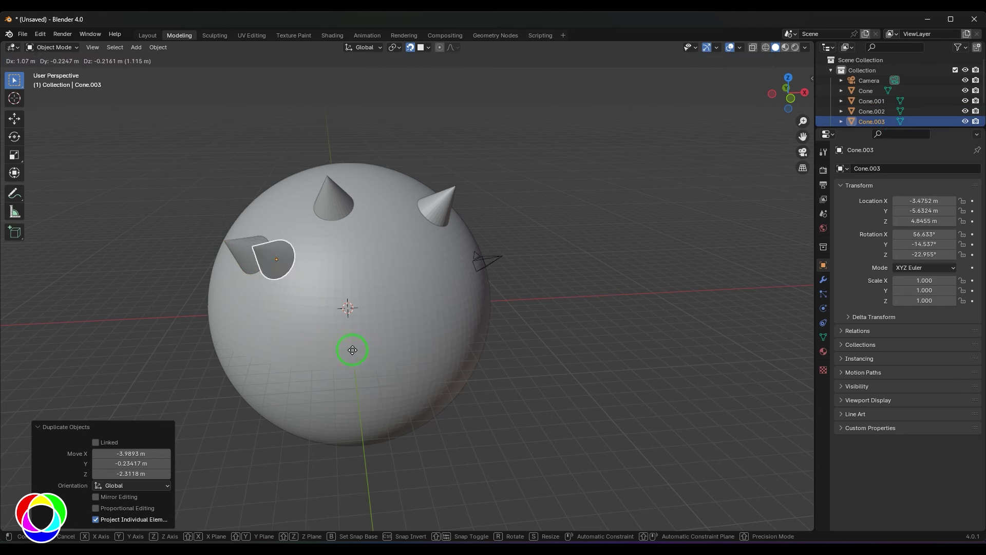
click(442, 356)
Add four more snapped cone copies: two low on the sphere's front, one on its right side and one on its underside
key(shift+d)
click(325, 421)
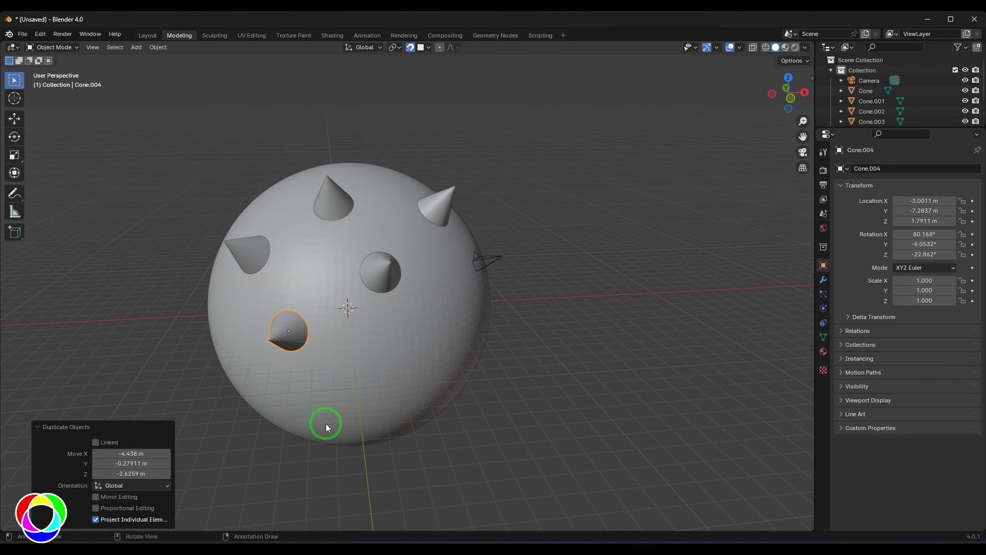
key(shift+d)
click(458, 426)
key(shift+d)
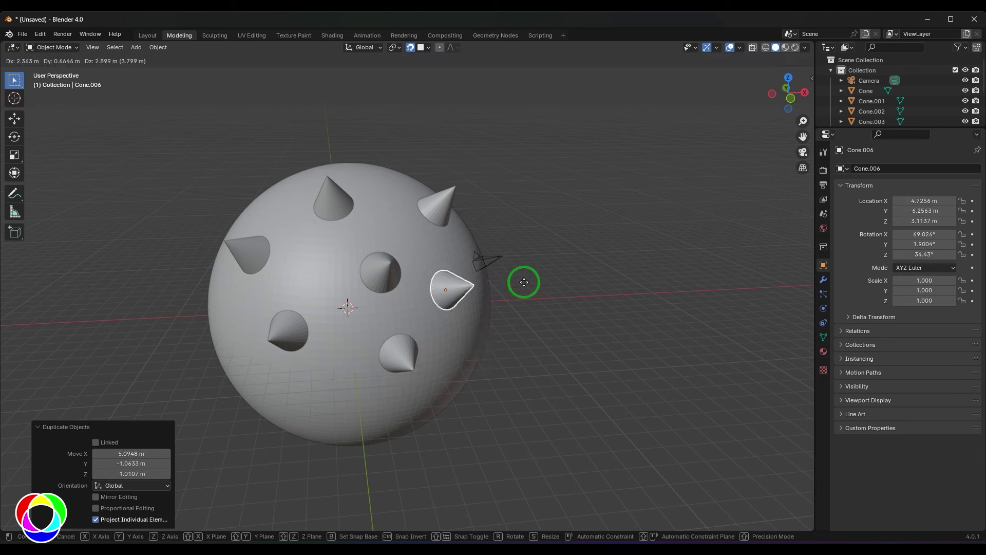
click(471, 337)
key(shift+d)
click(329, 428)
Continue the spikes with three cone copies around the sphere's lower and right side, offset about 5.1, 3.2 and 2.6 m in X in turn
middle_drag(554, 427, 547, 376)
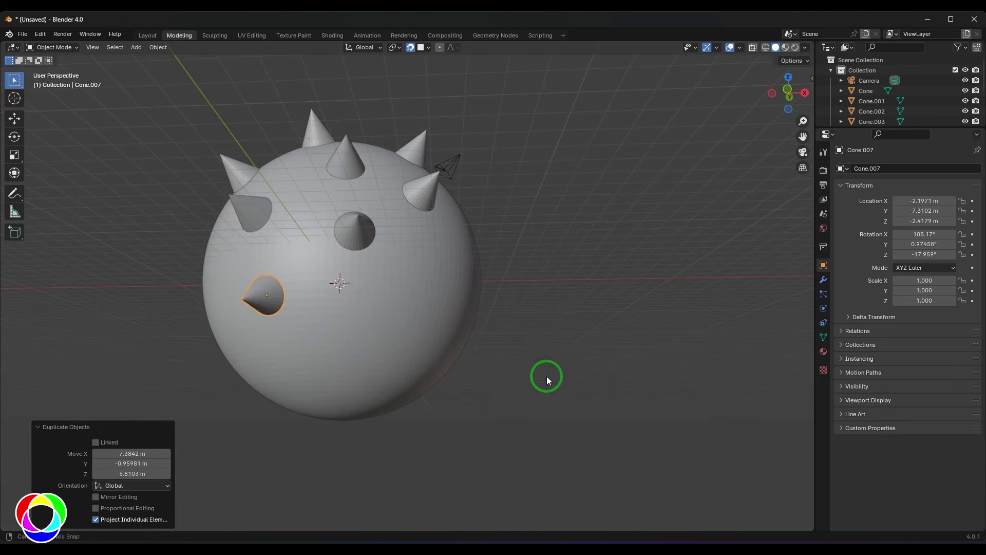
key(shift+d)
click(452, 344)
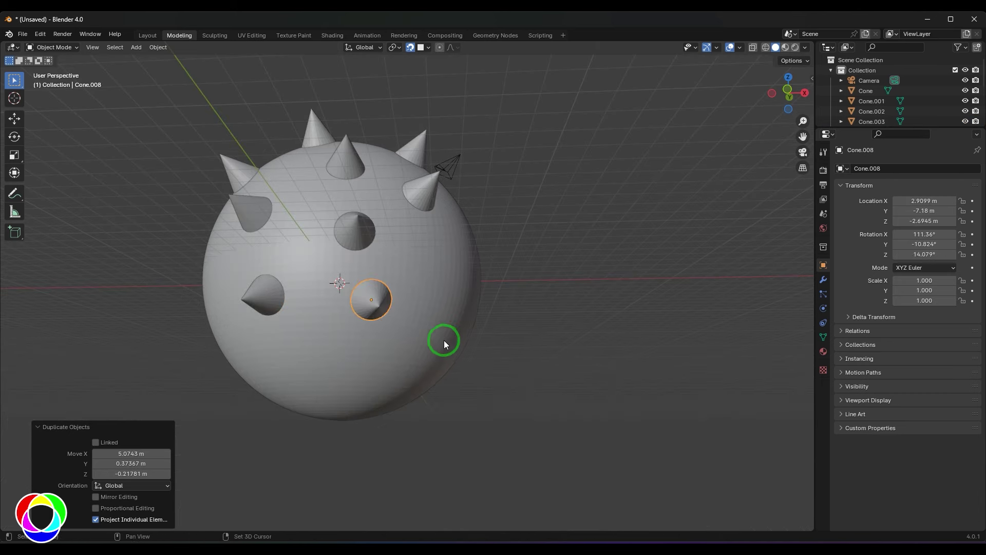
key(shift+d)
click(505, 295)
middle_drag(589, 346, 549, 359)
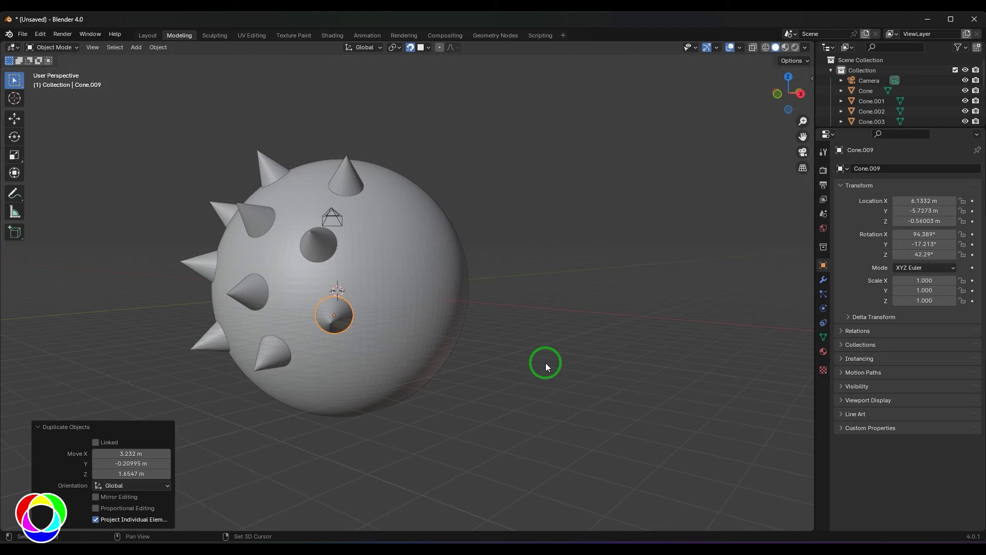
key(shift+d)
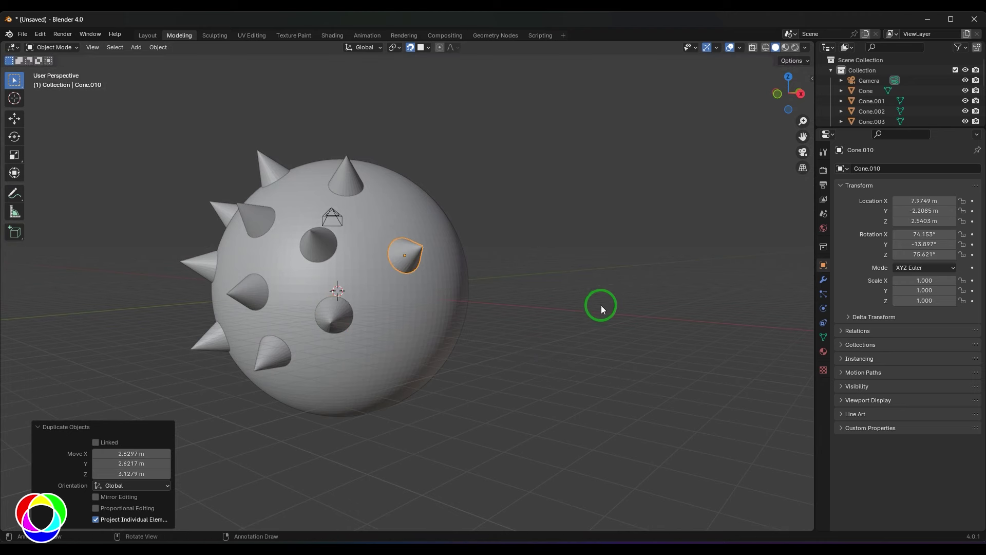